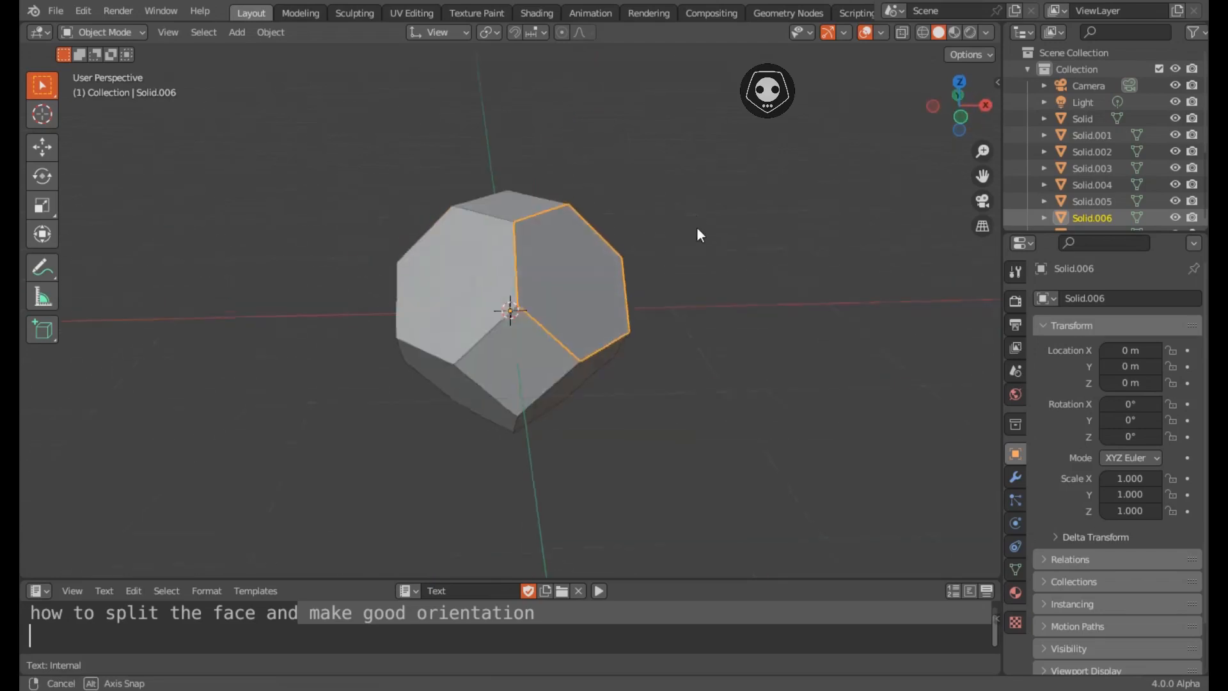
Step: Try moving one of the hexagonal face pieces, and the square piece on top, away from the solid
click(434, 275)
key(g)
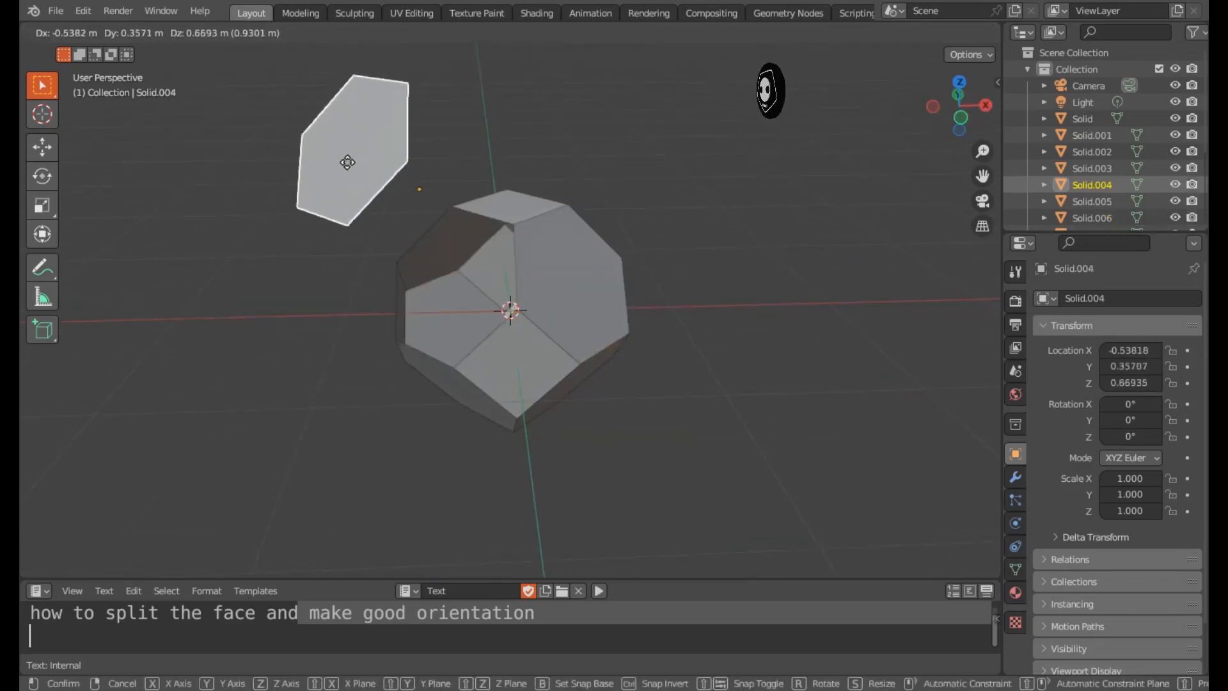
key(Escape)
middle_drag(418, 271, 300, 311)
click(503, 245)
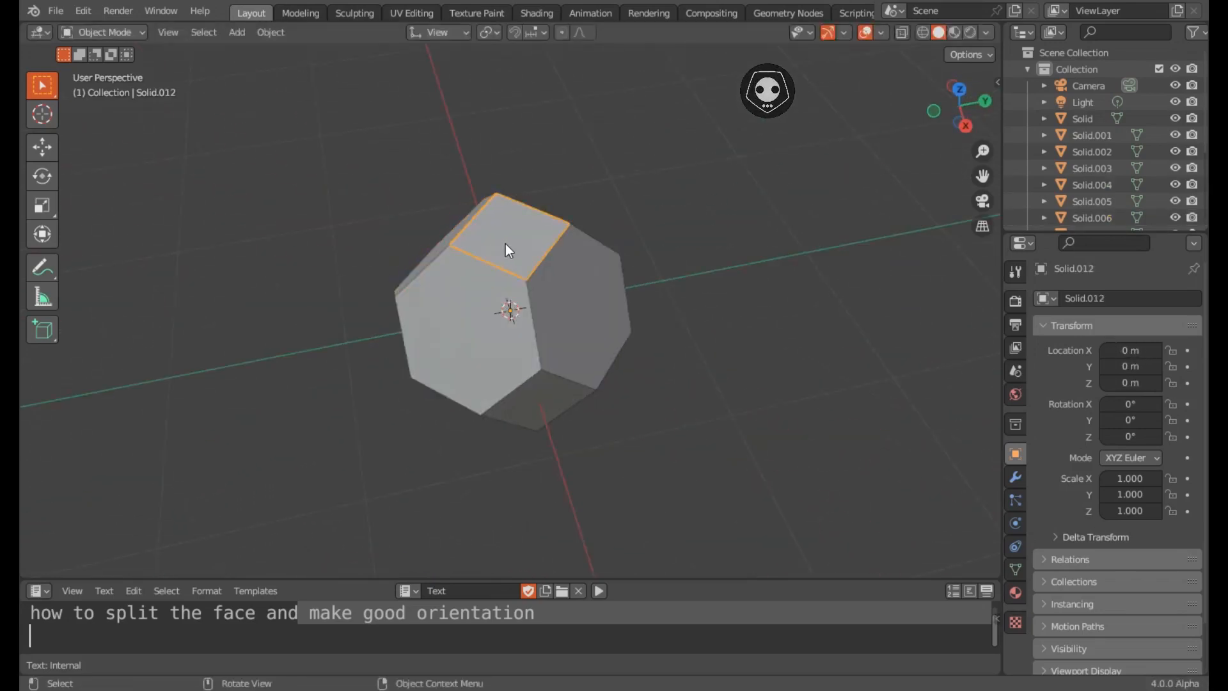
key(g)
key(Escape)
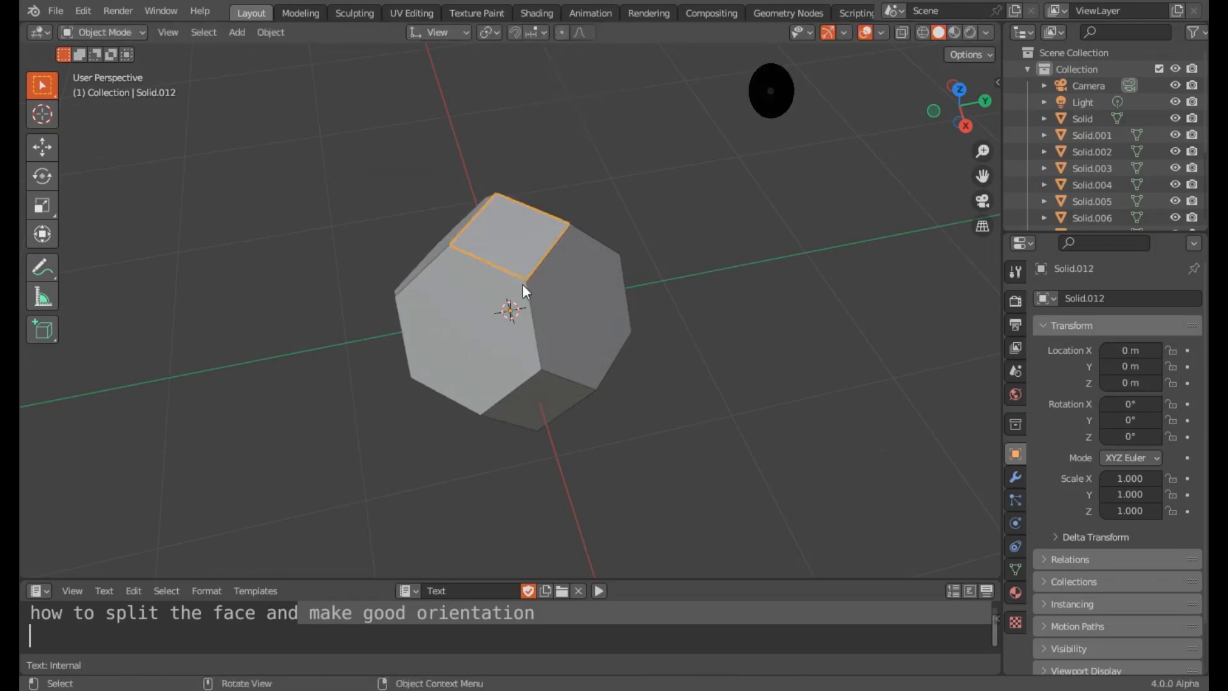
middle_drag(524, 285, 552, 297)
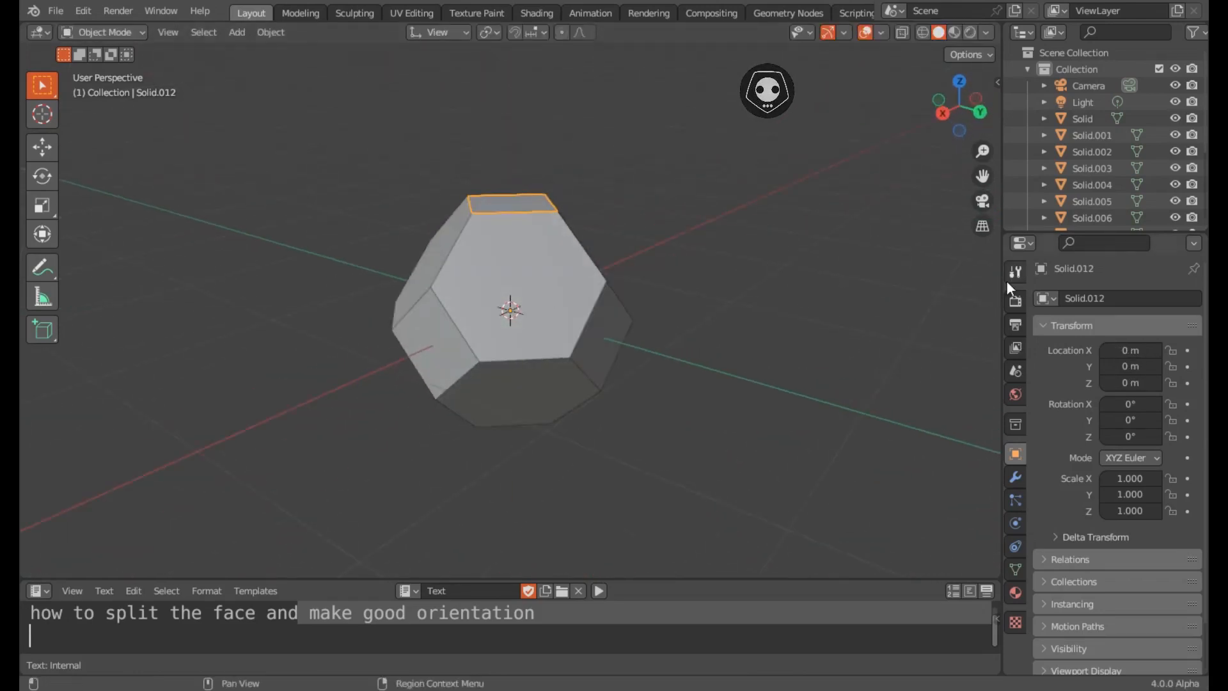
Step: Widen the properties area and add a Wireframe modifier to the square piece on top of the solid
drag(1006, 282, 921, 276)
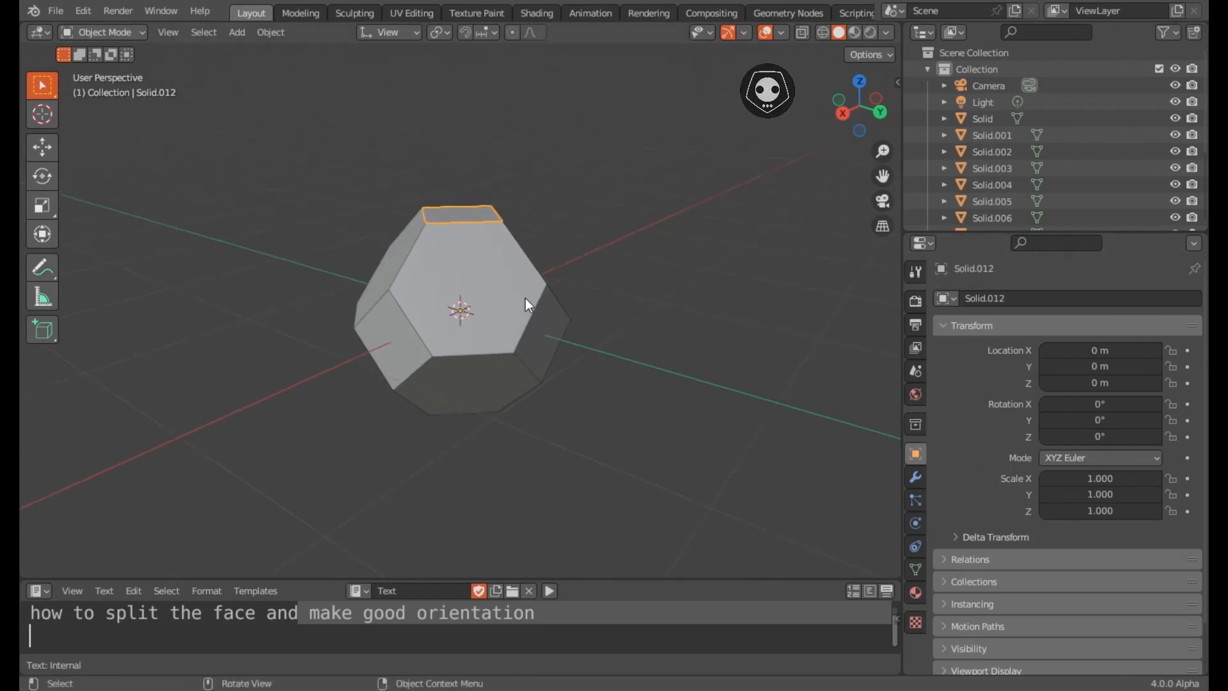
click(915, 477)
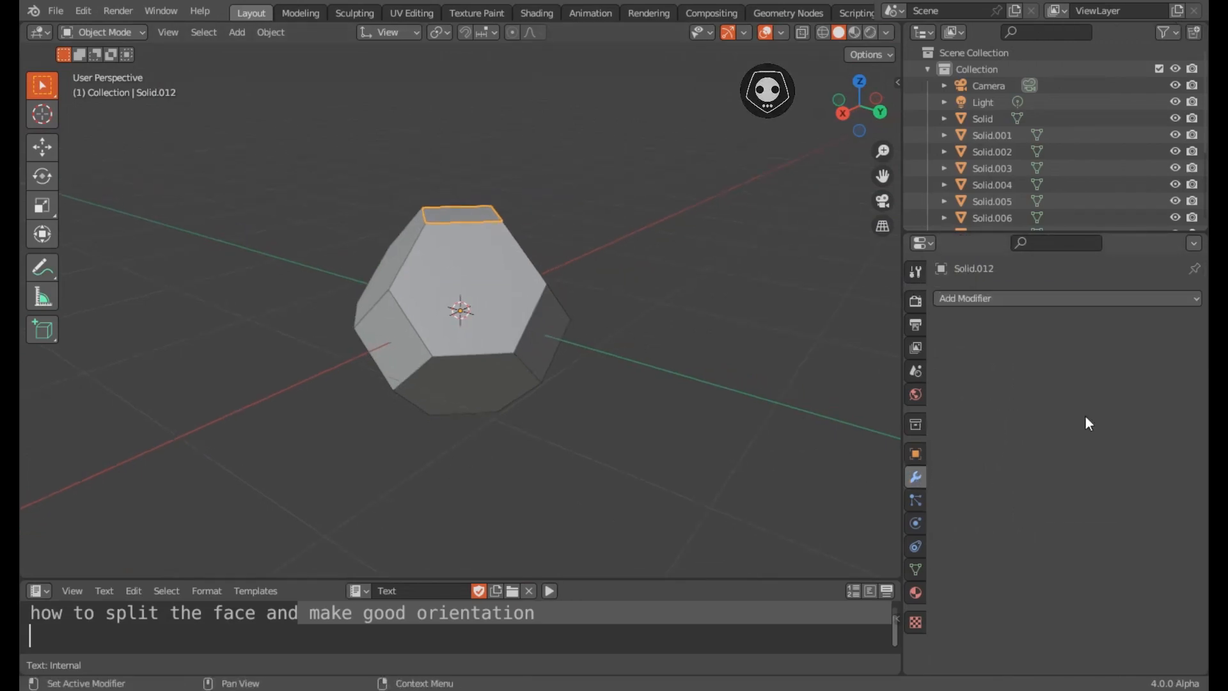
click(1005, 299)
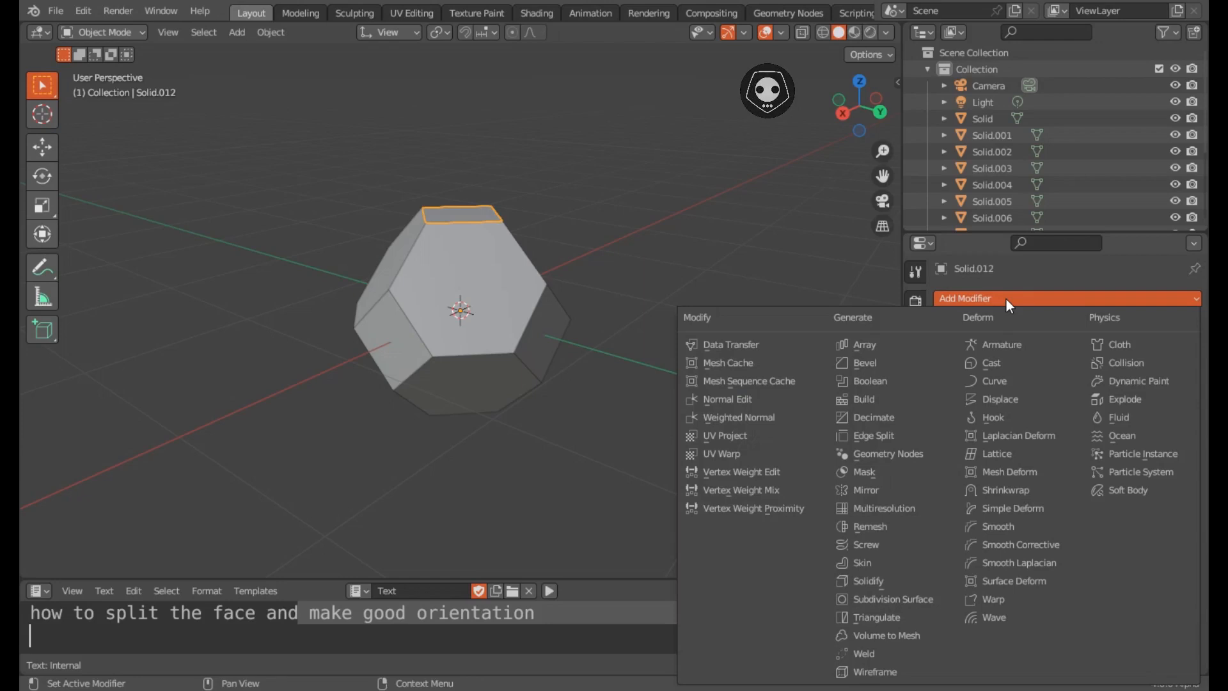
click(916, 672)
middle_drag(466, 343, 565, 417)
scroll(471, 285, up, 3)
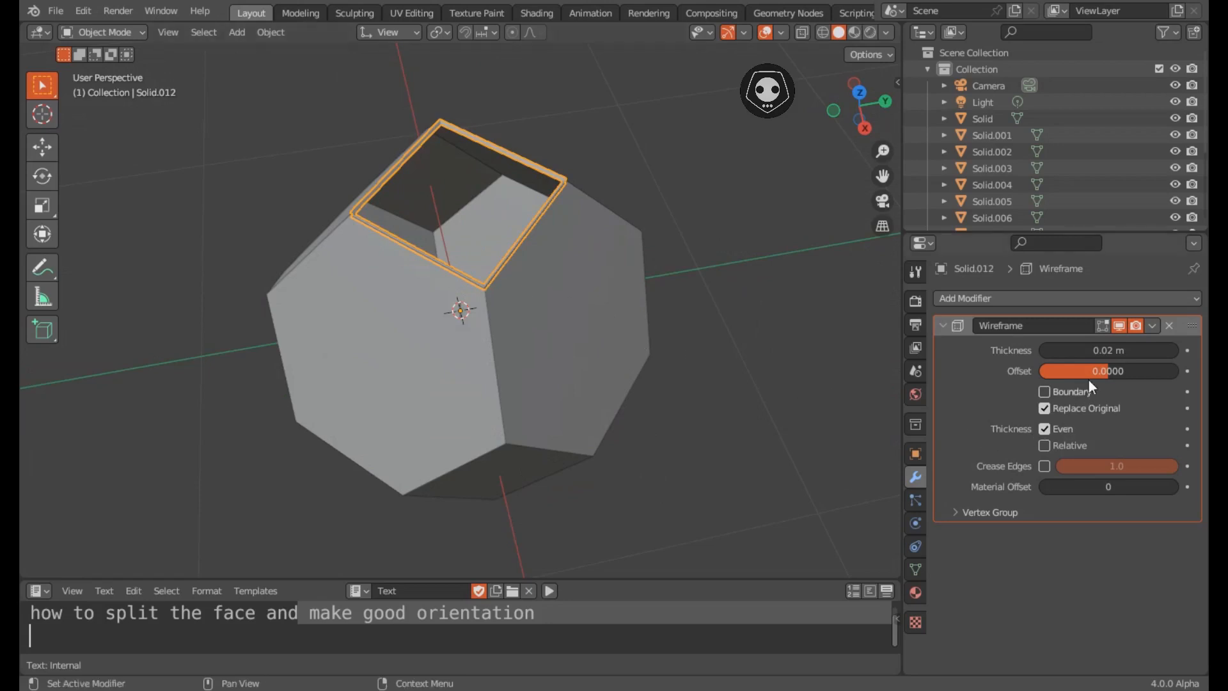
Step: Set the Wireframe modifier's thickness to 0.021 m and its offset to 0
mouse_move(1110, 350)
mouse_down()
mouse_move(1151, 350)
mouse_move(1110, 351)
mouse_move(1095, 369)
mouse_move(1120, 350)
mouse_move(1115, 369)
mouse_up()
click(1116, 369)
text(0)
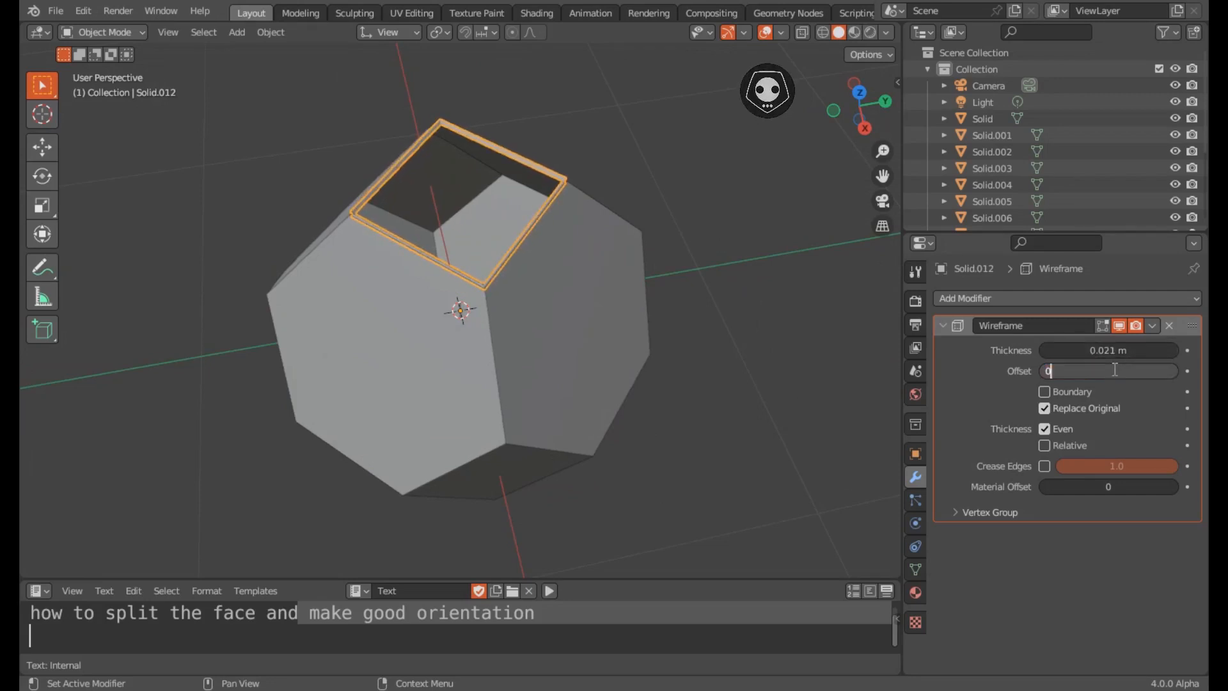
key(Return)
Step: Copy the square piece's Wireframe modifier to the four hexagonal pieces around it
click(576, 328)
shift+click(404, 329)
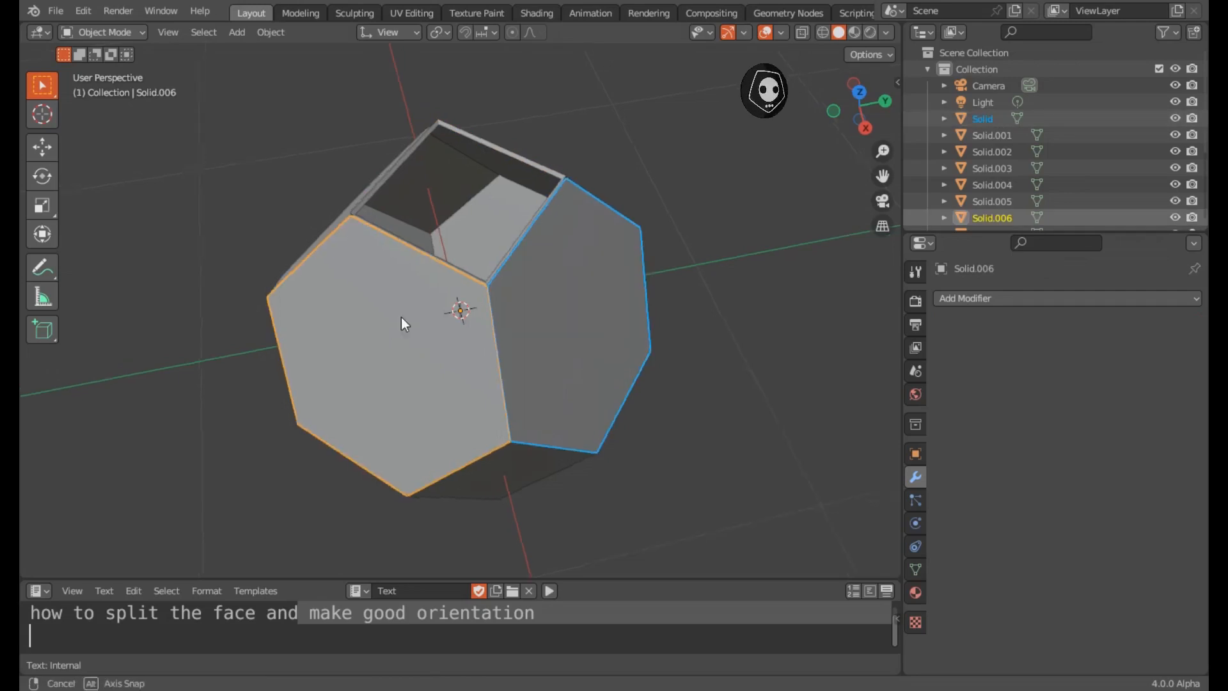
middle_drag(401, 317, 404, 360)
shift+click(404, 360)
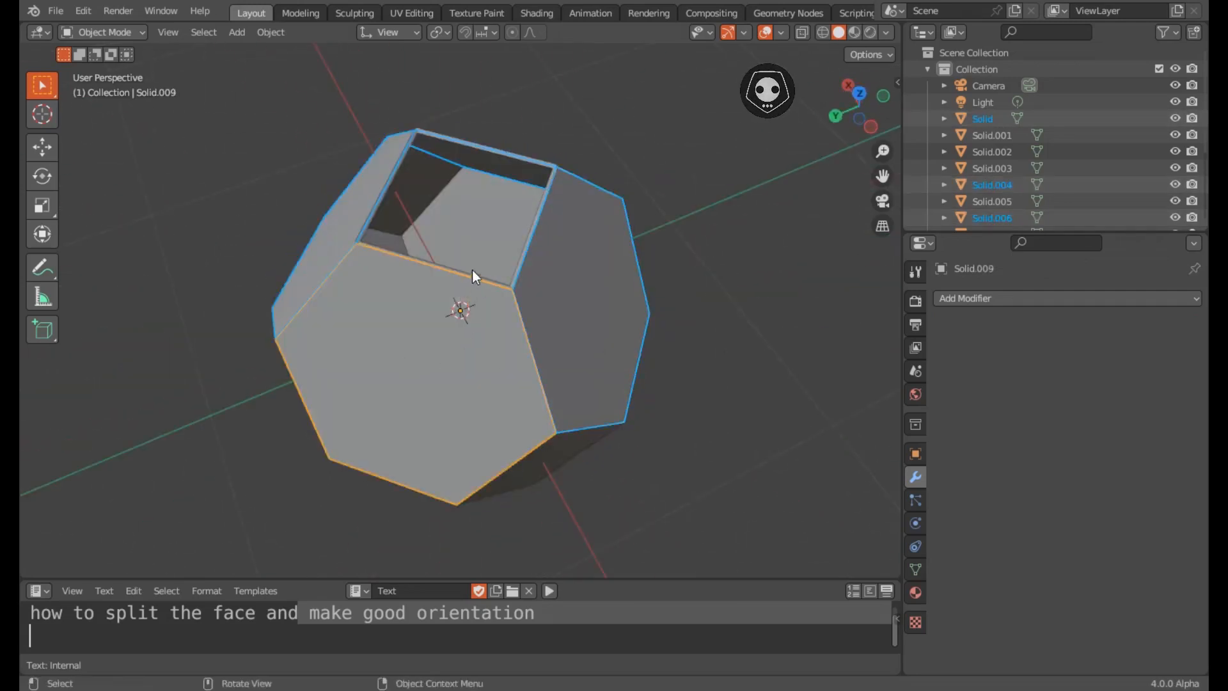
shift+click(459, 270)
key(ctrl+l)
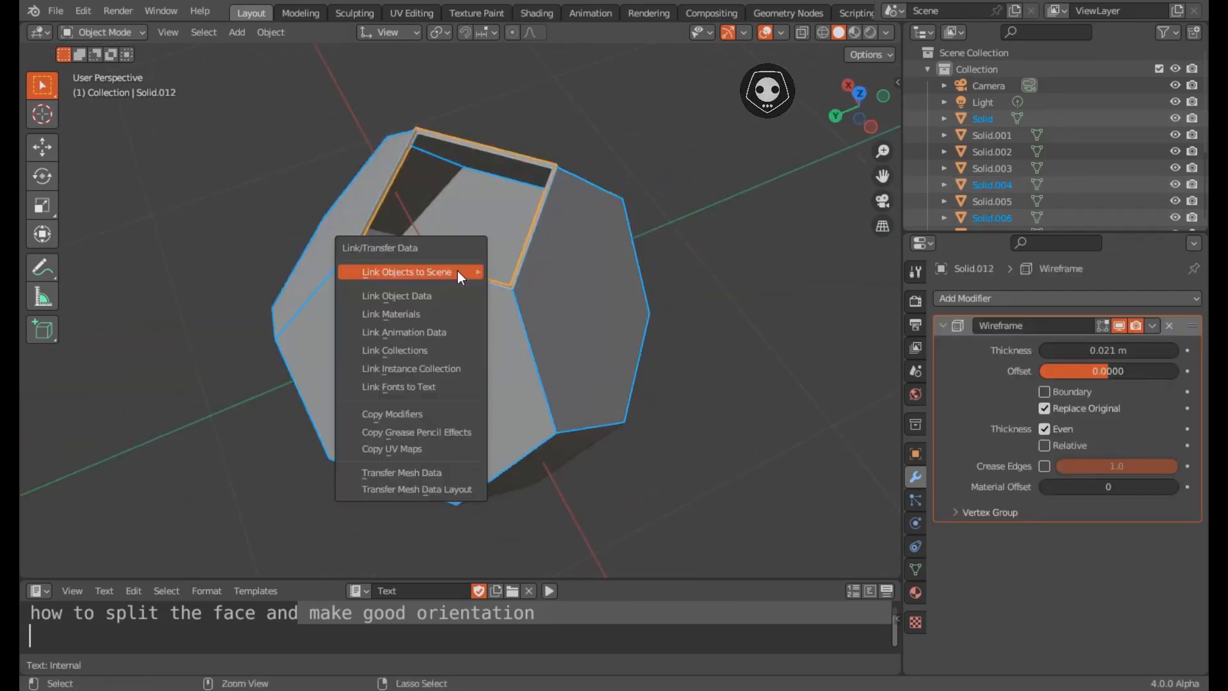
click(418, 415)
middle_drag(630, 349, 452, 275)
Step: Delete all mesh pieces of the solid, keeping only the camera and light in the scene
click(703, 120)
middle_drag(703, 122, 562, 232)
drag(312, 123, 651, 462)
key(Delete)
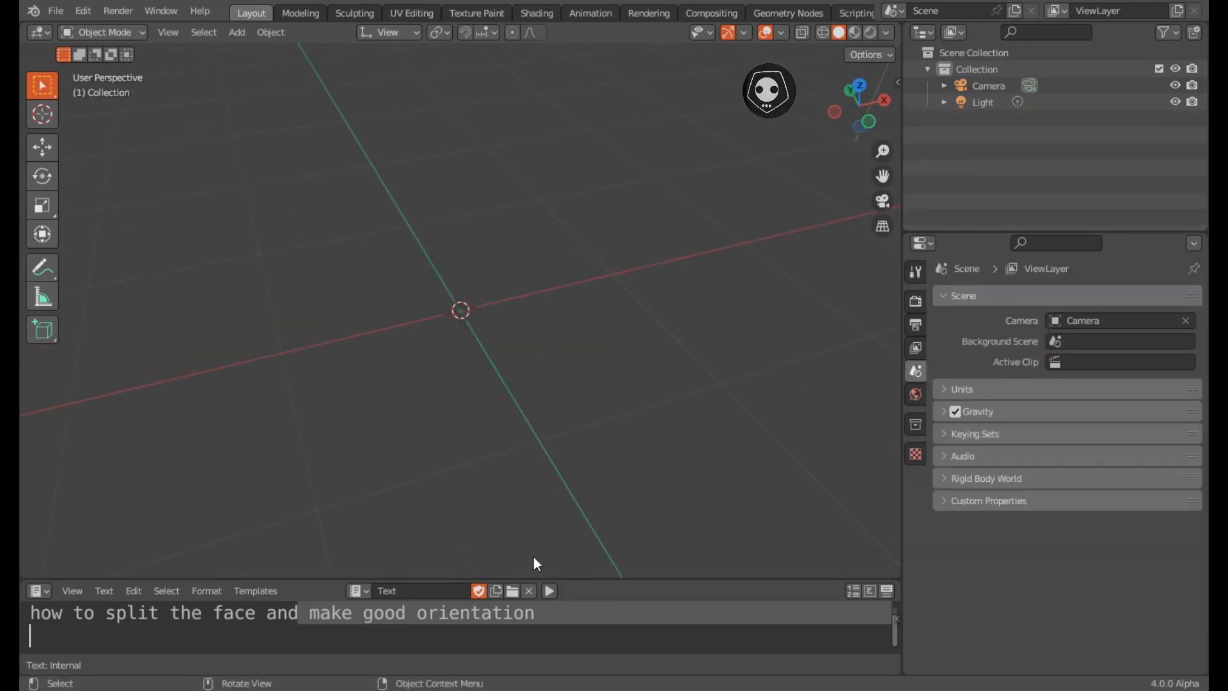
Step: Add a line reading "start" below the heading in the text notes
click(548, 622)
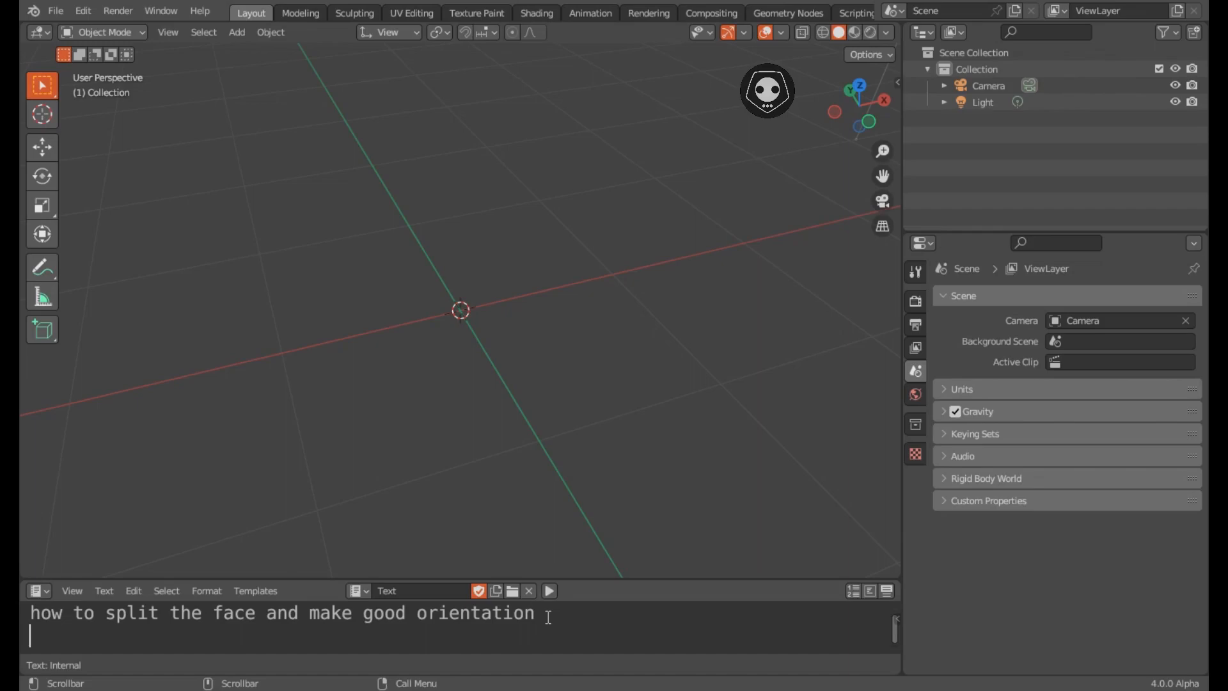
key(Return)
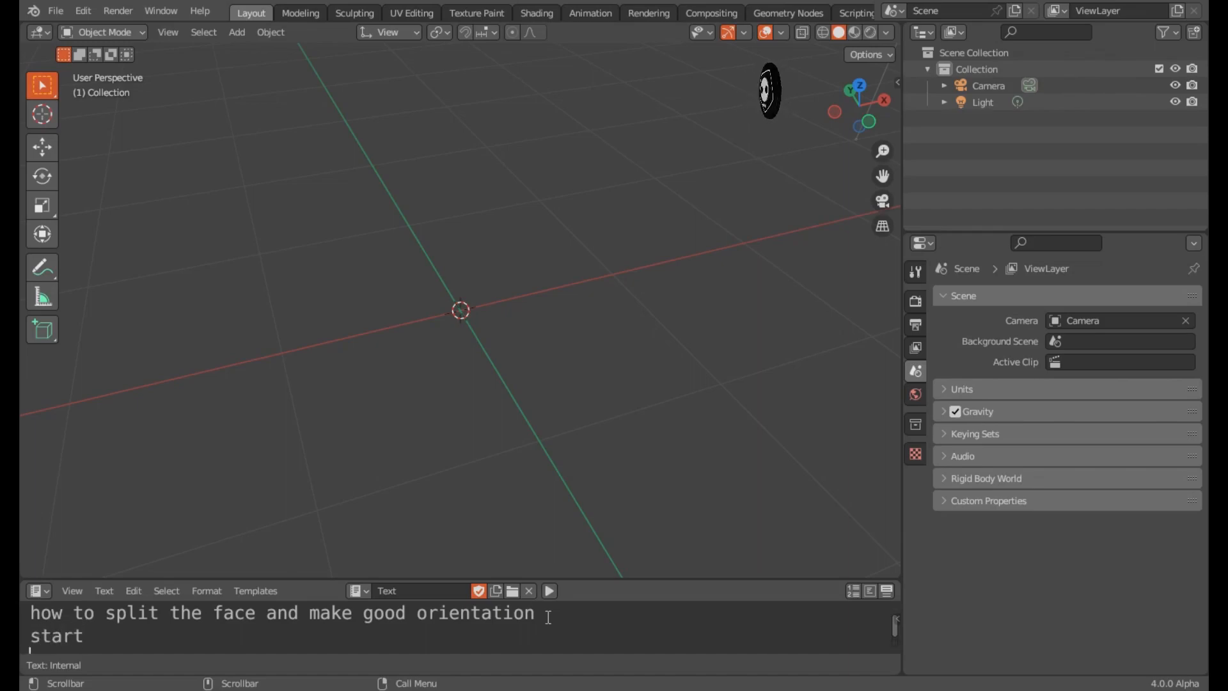
scroll(375, 643, down, 3)
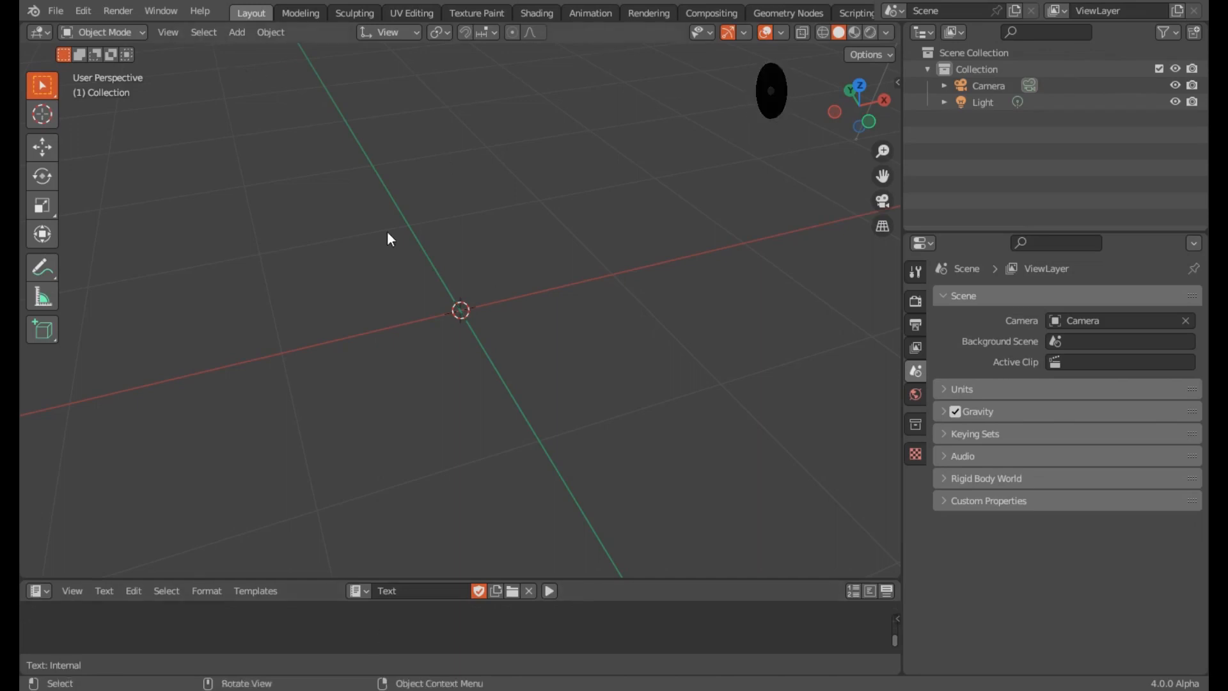
key(shift+a)
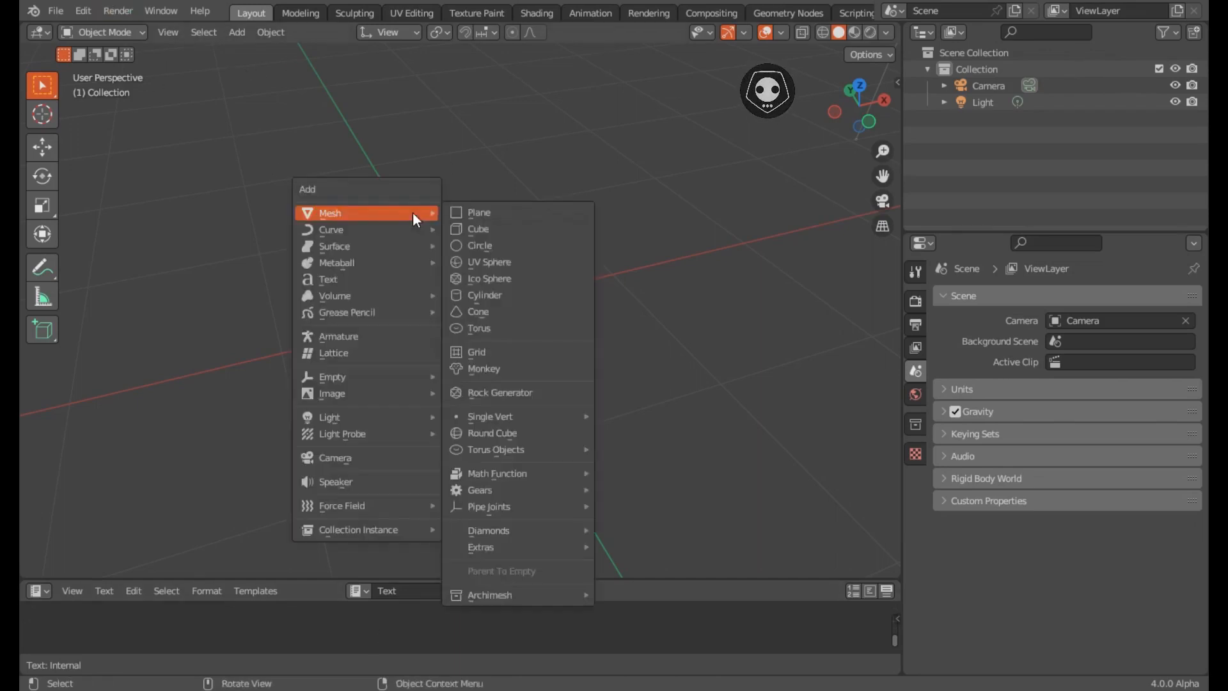
mouse_move(389, 214)
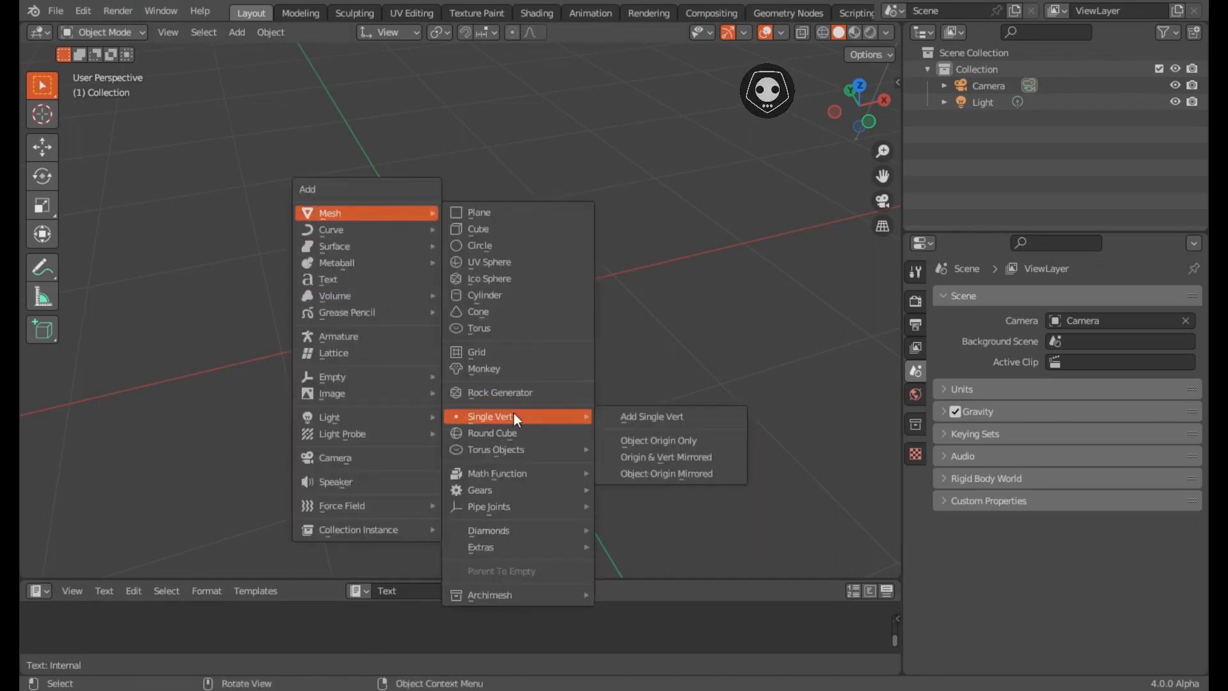
mouse_move(507, 473)
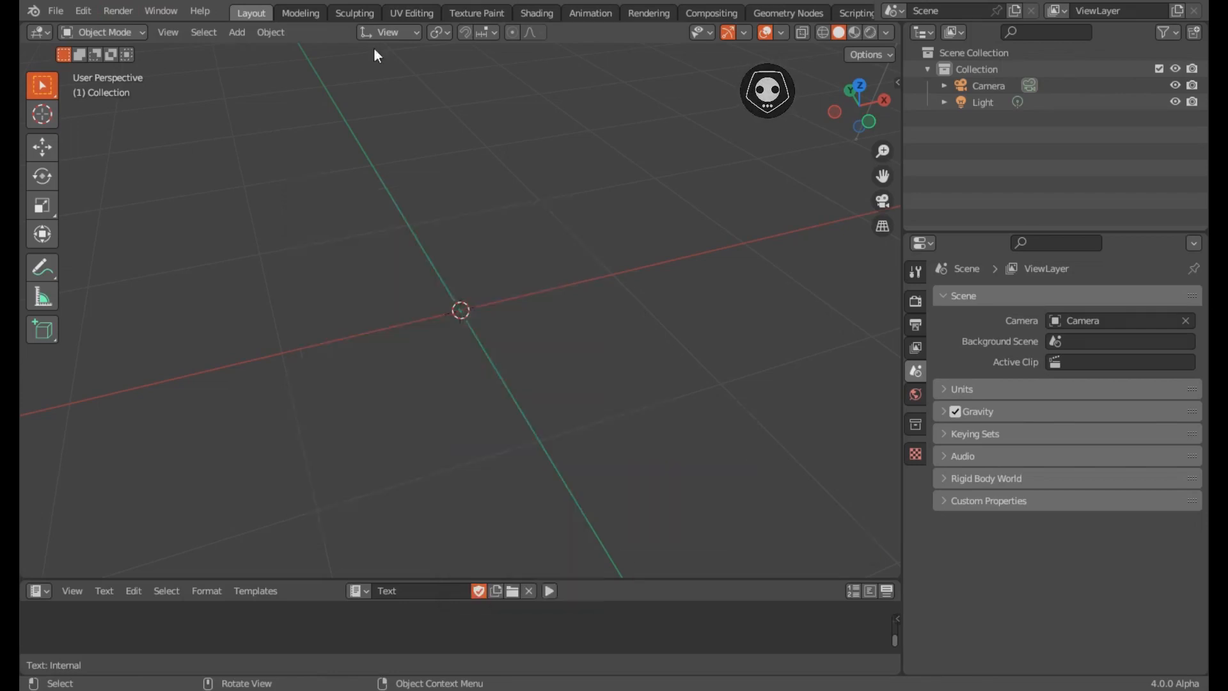
Step: Search the add-ons in the preferences for "mesh" and switch Add Mesh: Extra Objects off and on again, leaving it enabled
click(83, 10)
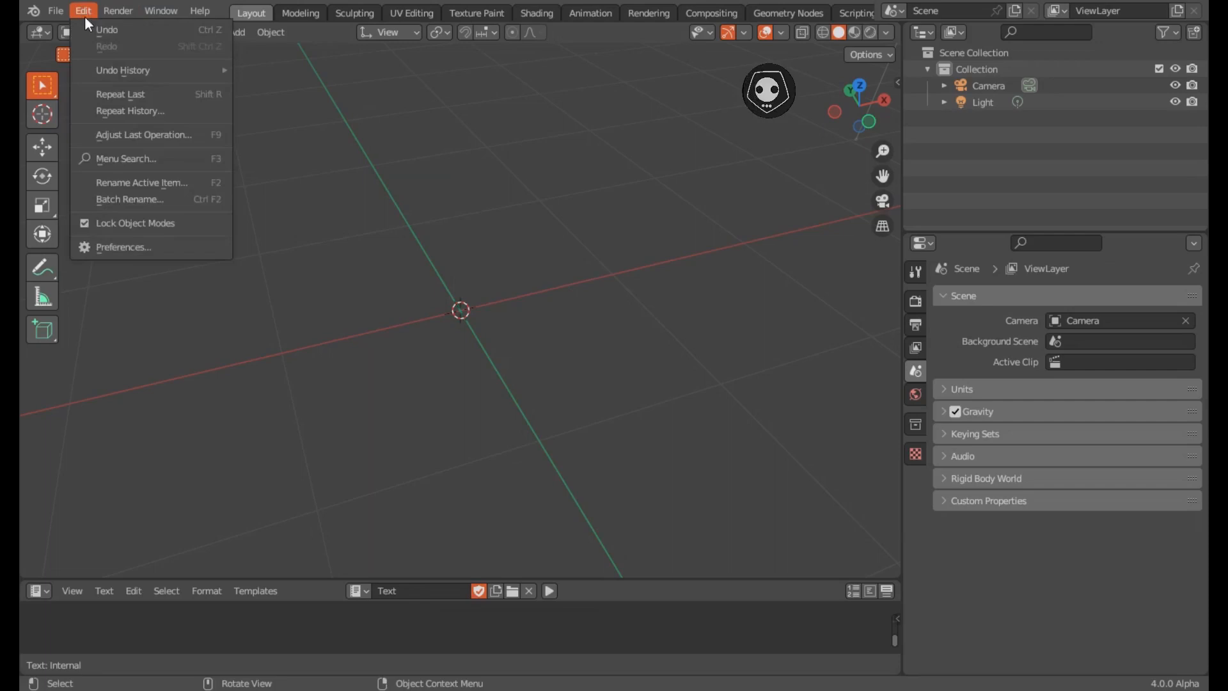
click(115, 246)
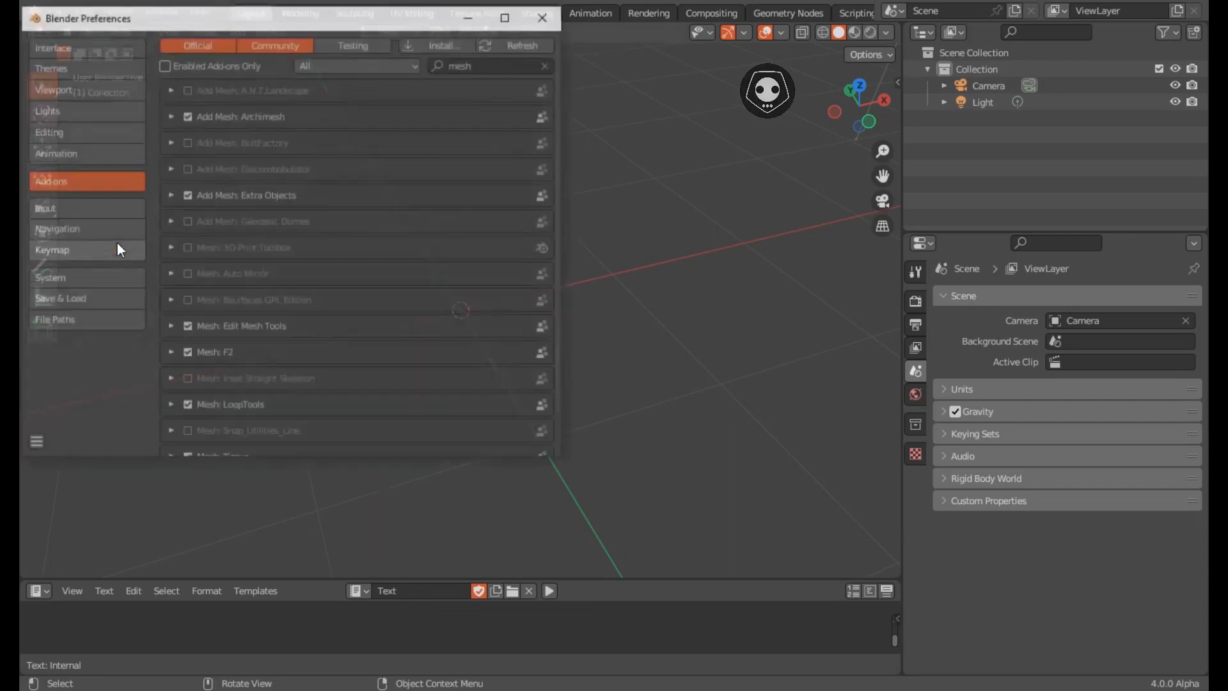
click(548, 64)
click(484, 62)
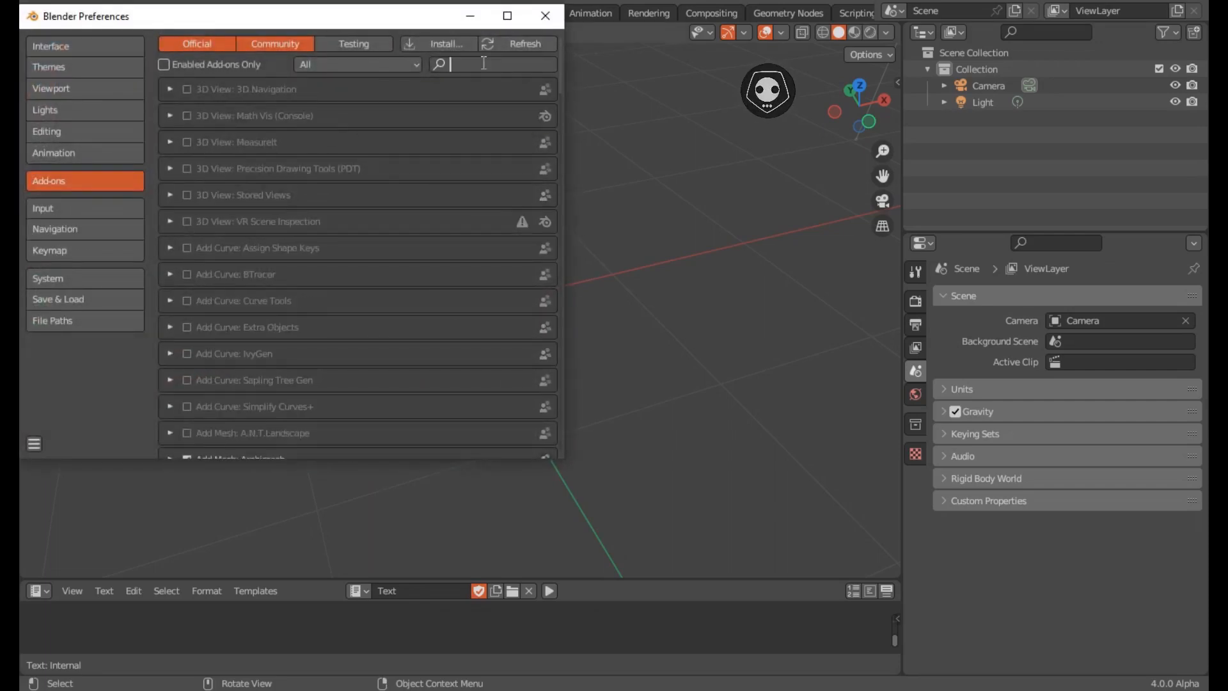
text(mesh)
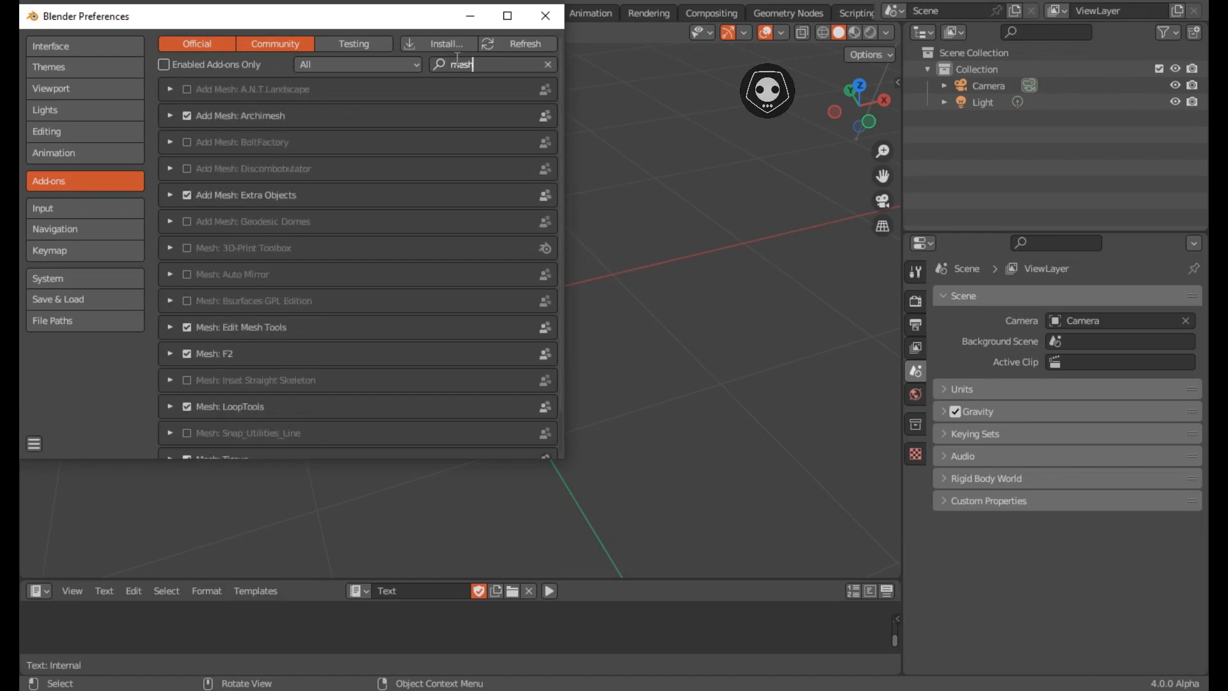
click(187, 195)
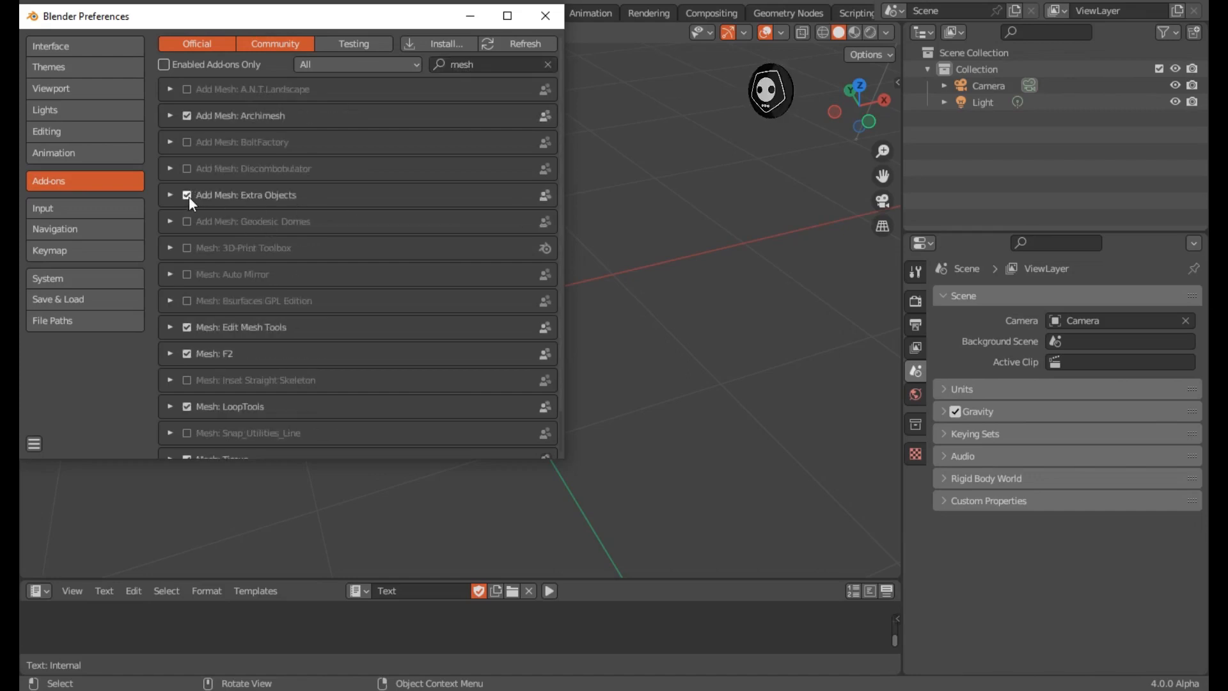
click(187, 194)
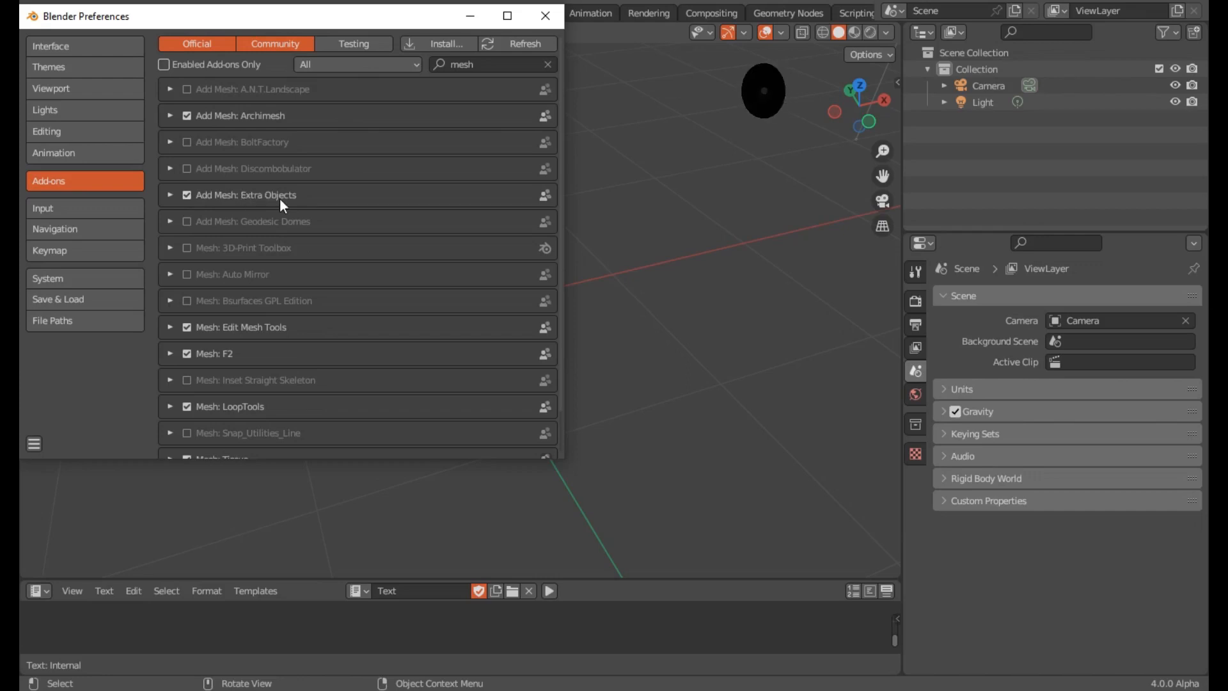
click(545, 15)
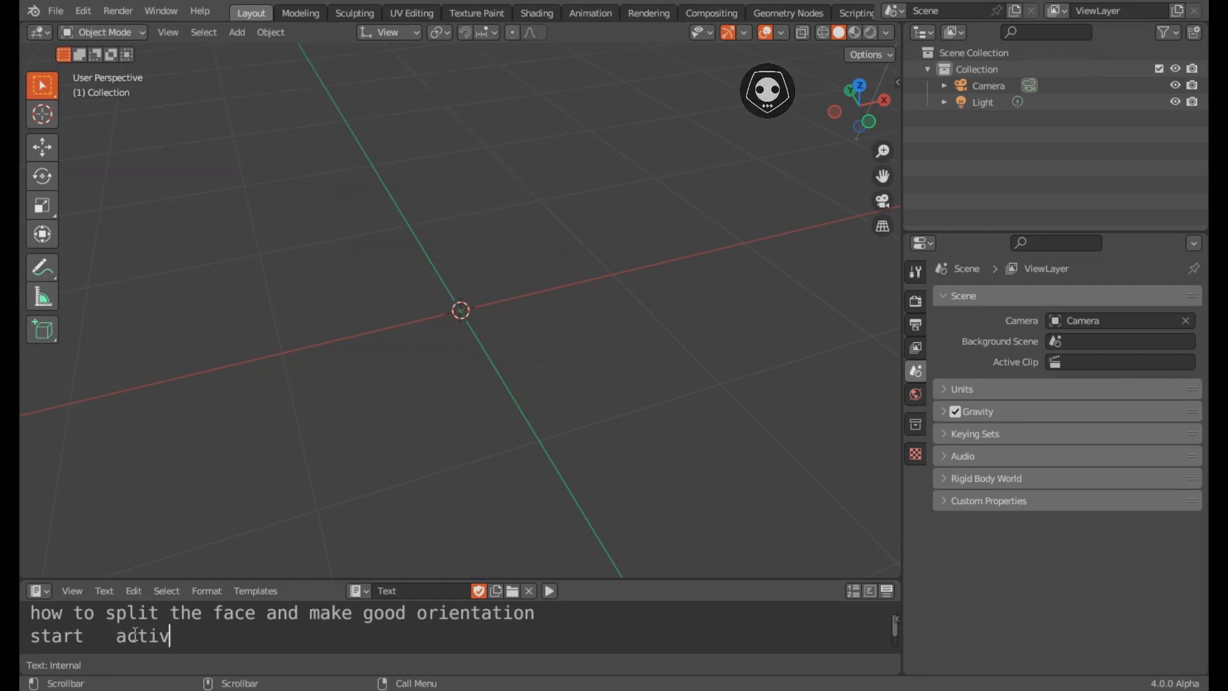
Step: Append "active ADD MESH EXTRA OBJECE" to the "start" line of the text notes
text(active ADD ME)
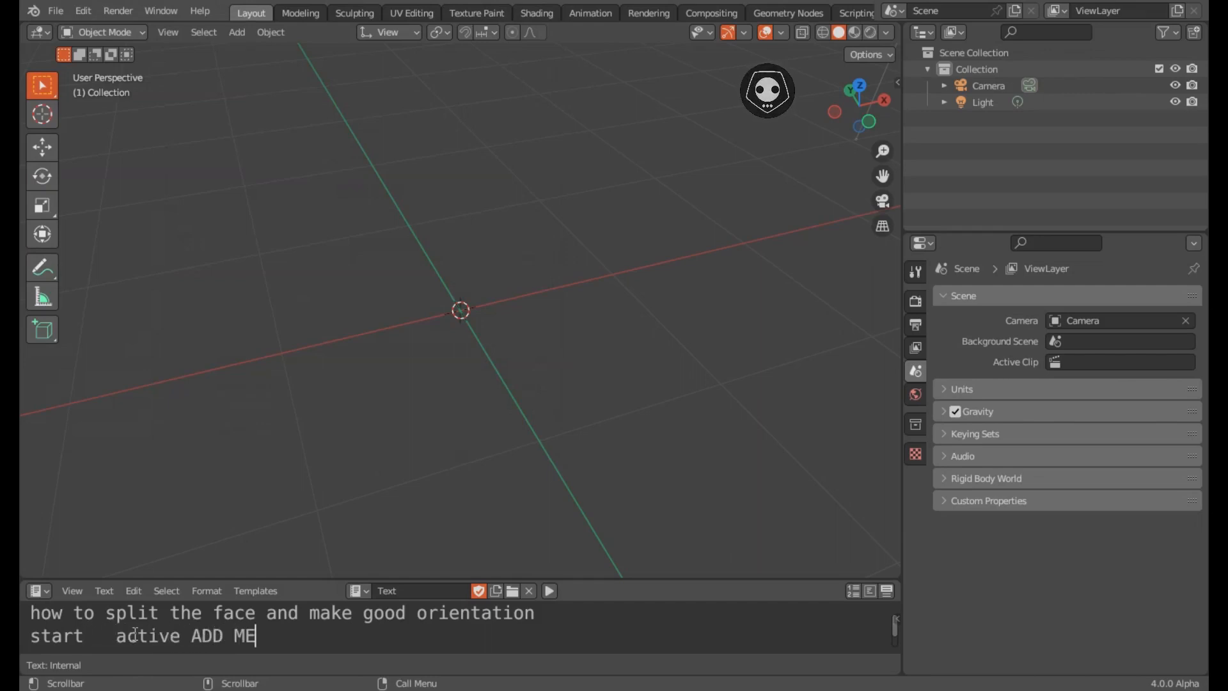
text(SH EXTRA OBJECE)
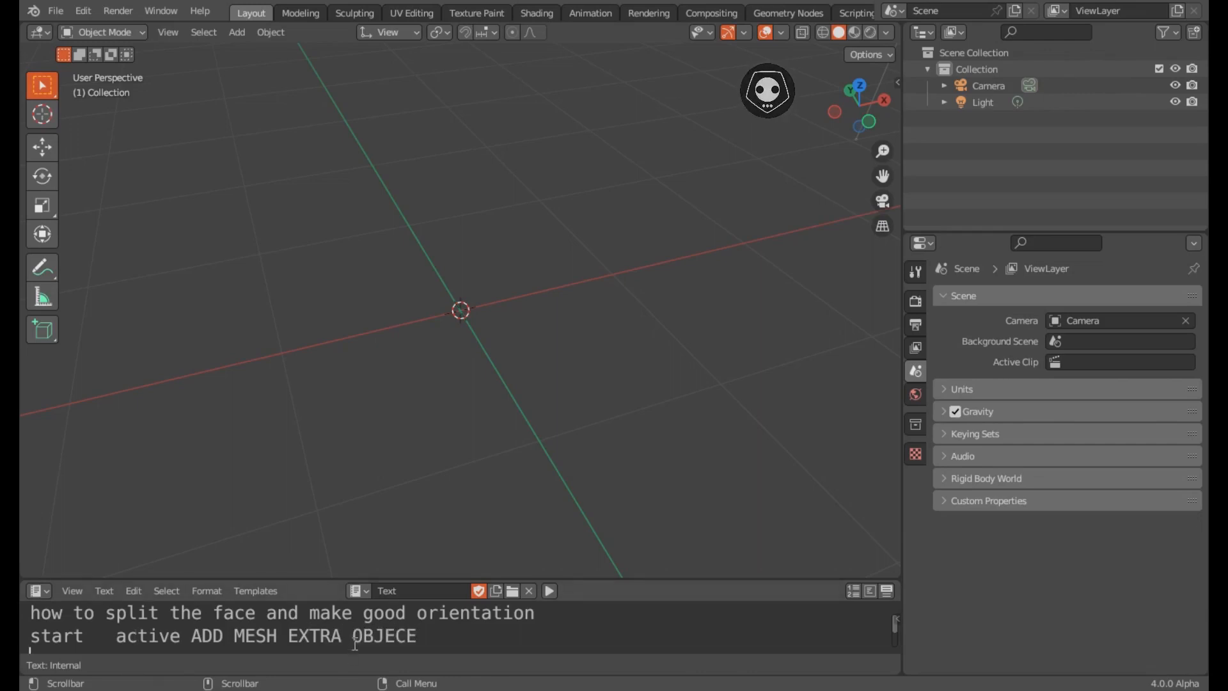
key(Return)
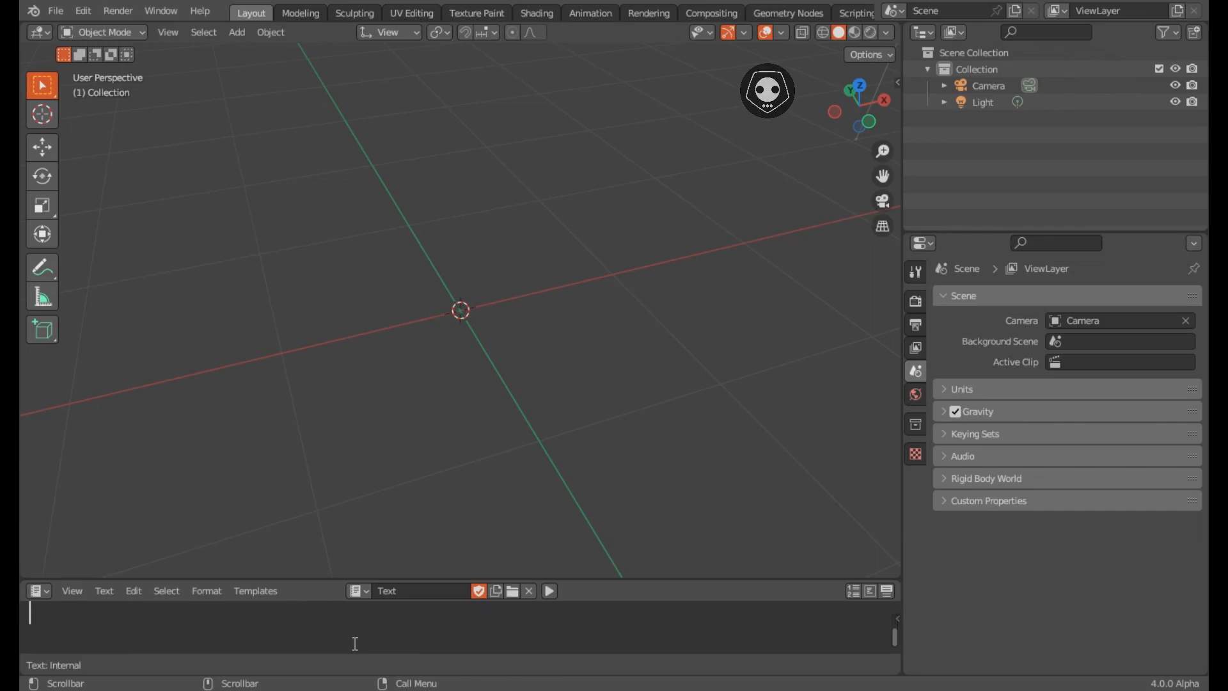
Step: Add a Regular Solid mesh from the math functions and choose Dodecahedron as its source
key(shift+a)
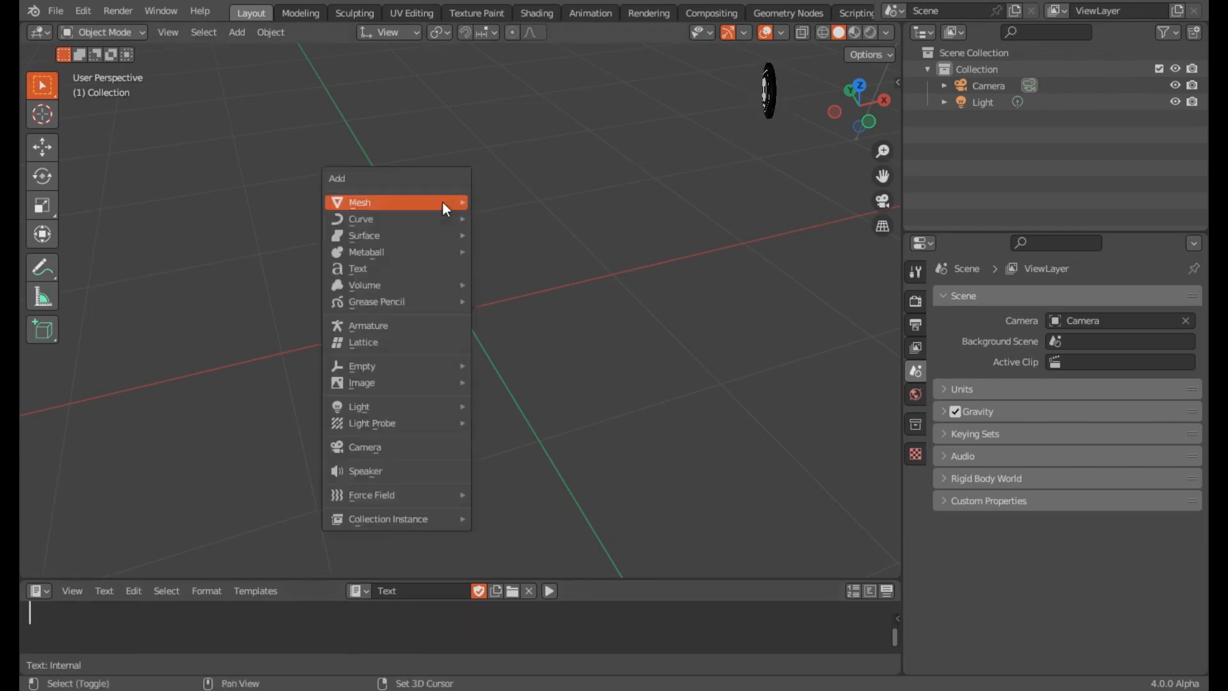
mouse_move(443, 203)
mouse_move(536, 383)
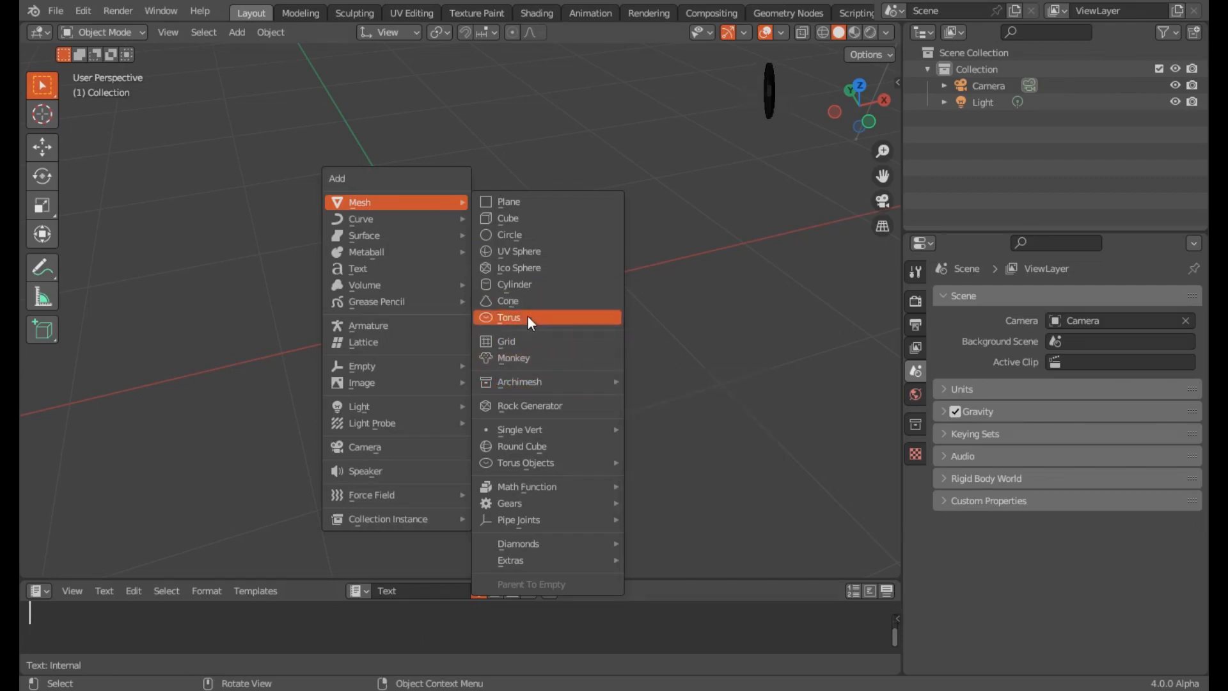
mouse_move(559, 488)
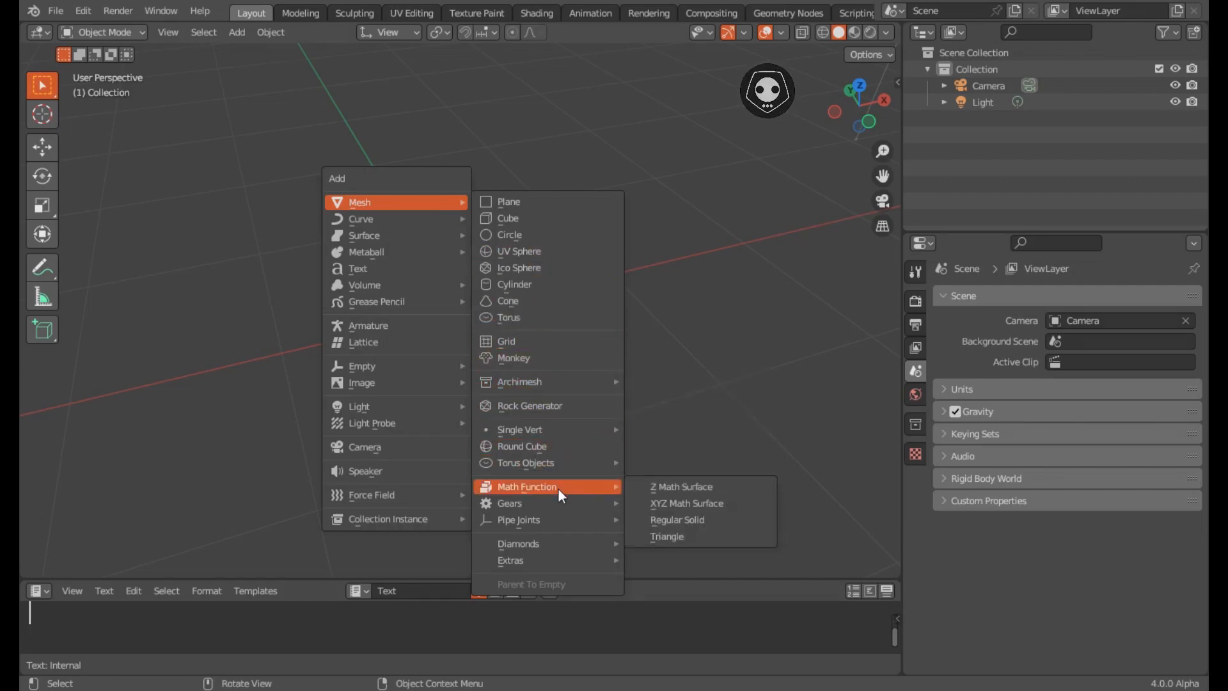
click(690, 520)
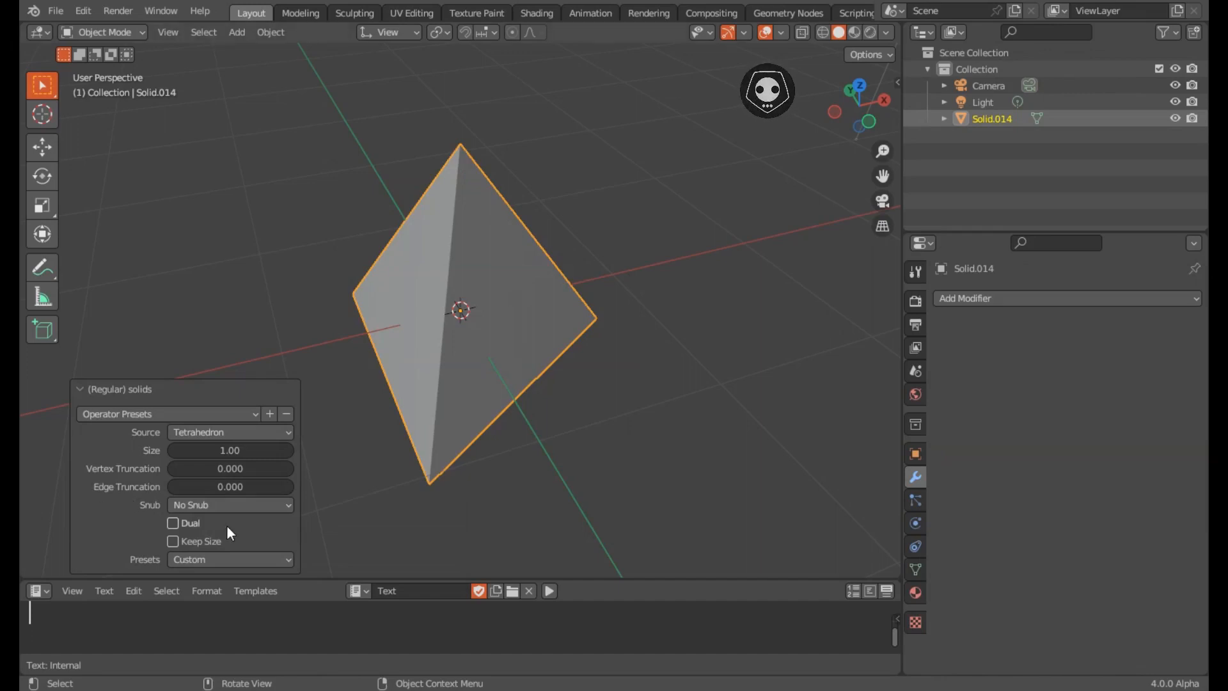
click(212, 433)
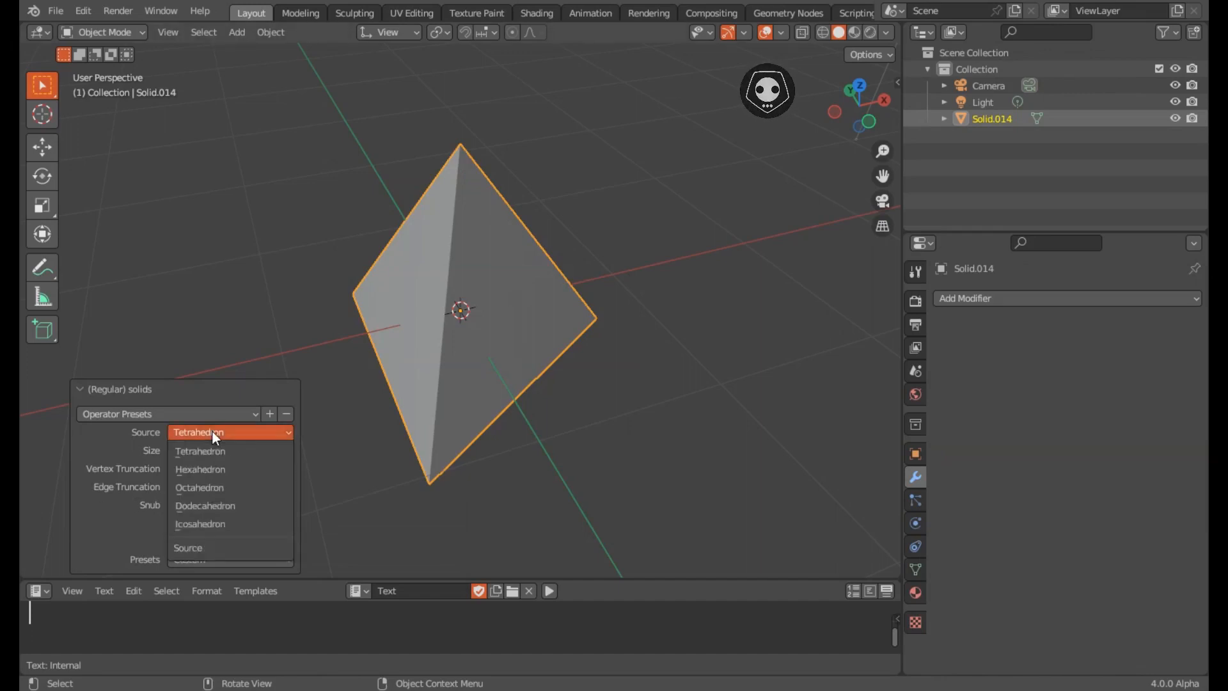
click(207, 506)
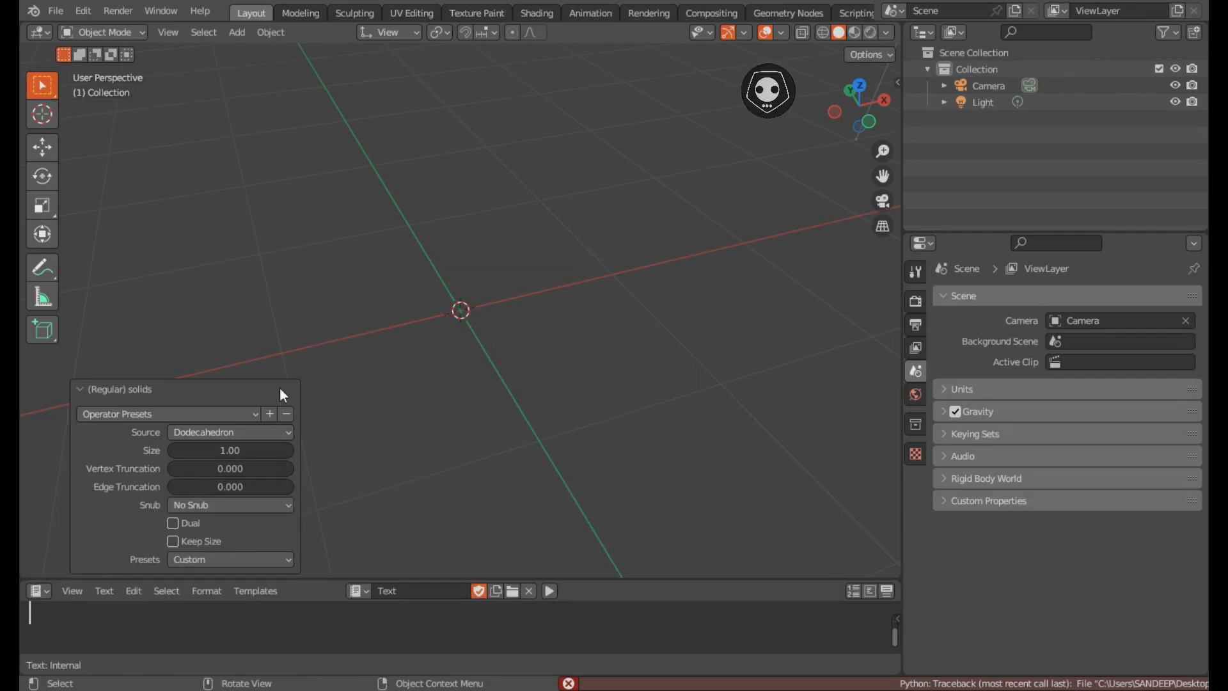
Step: Try Icosahedron and then Dodecahedron as the source of the regular solid
click(227, 433)
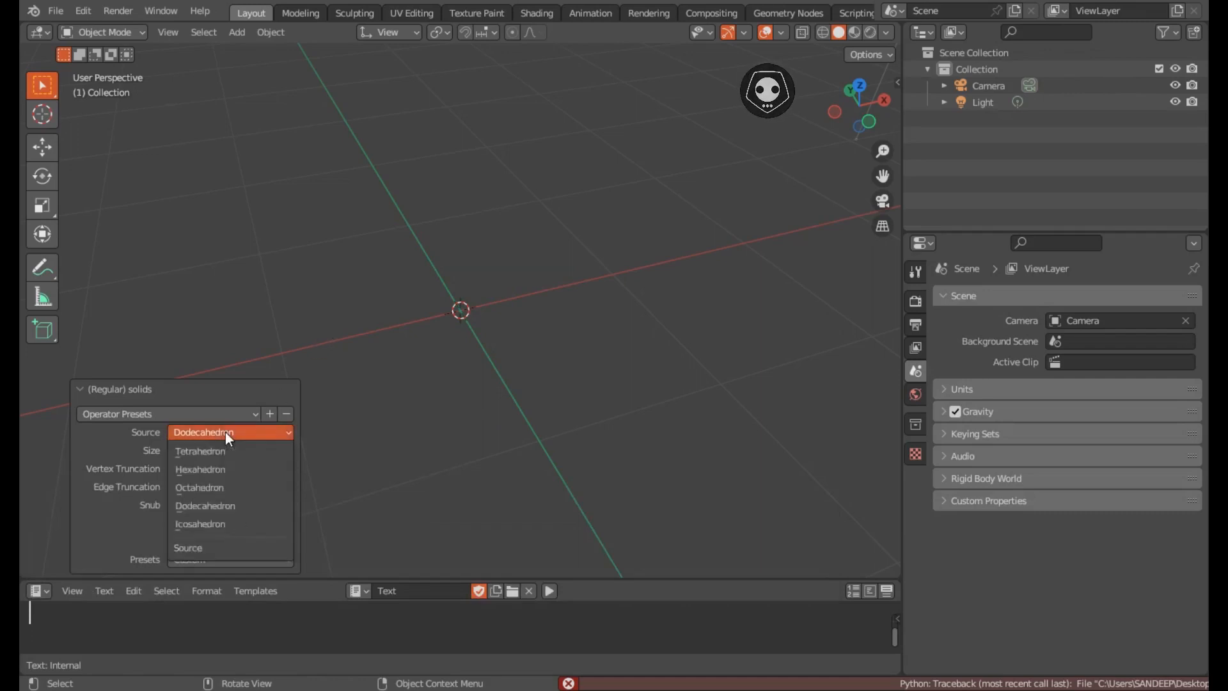
click(205, 523)
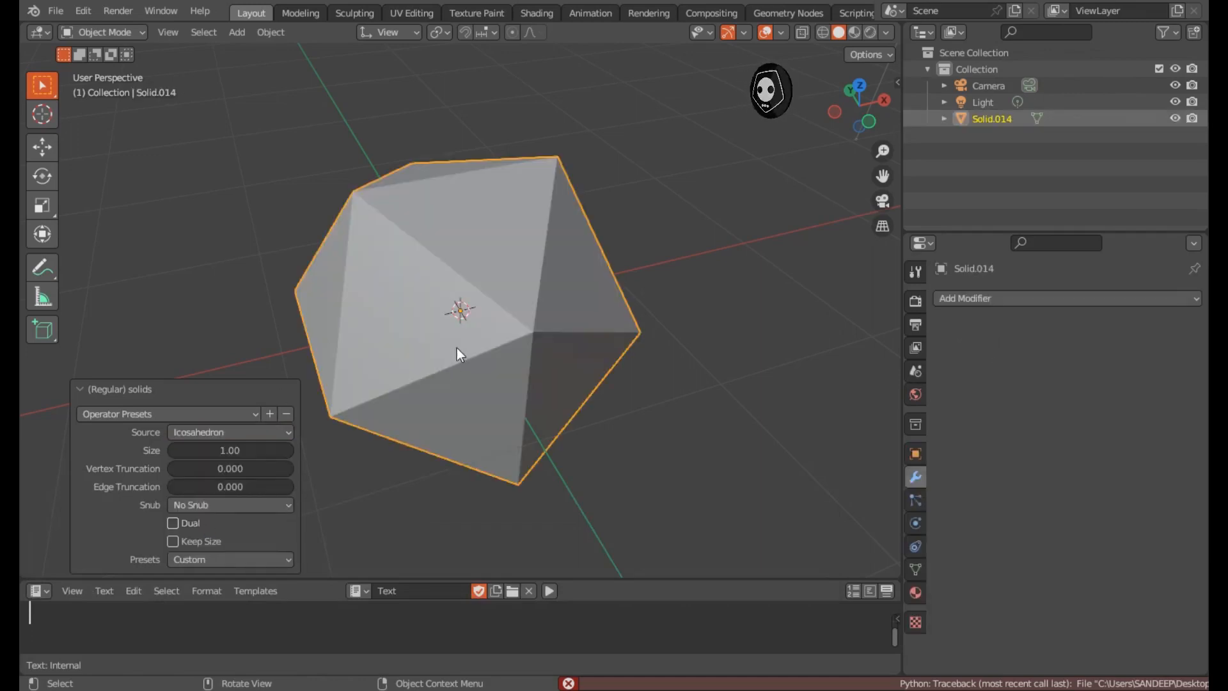
middle_drag(430, 353, 448, 301)
click(214, 433)
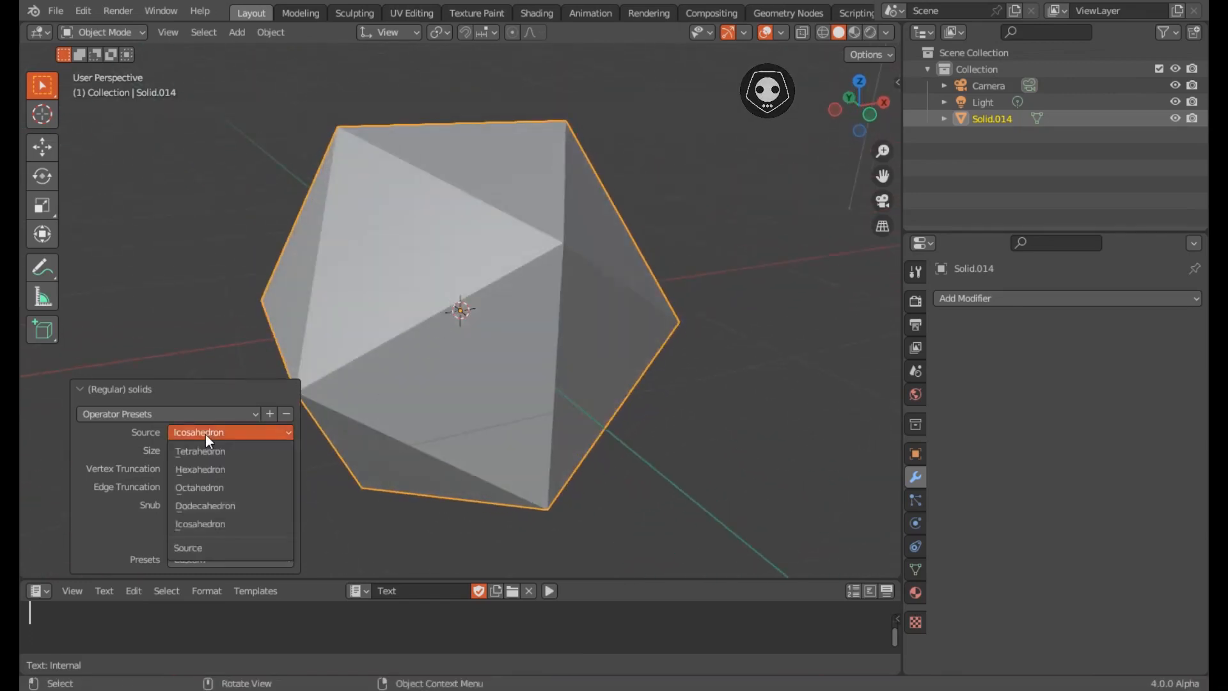
click(211, 511)
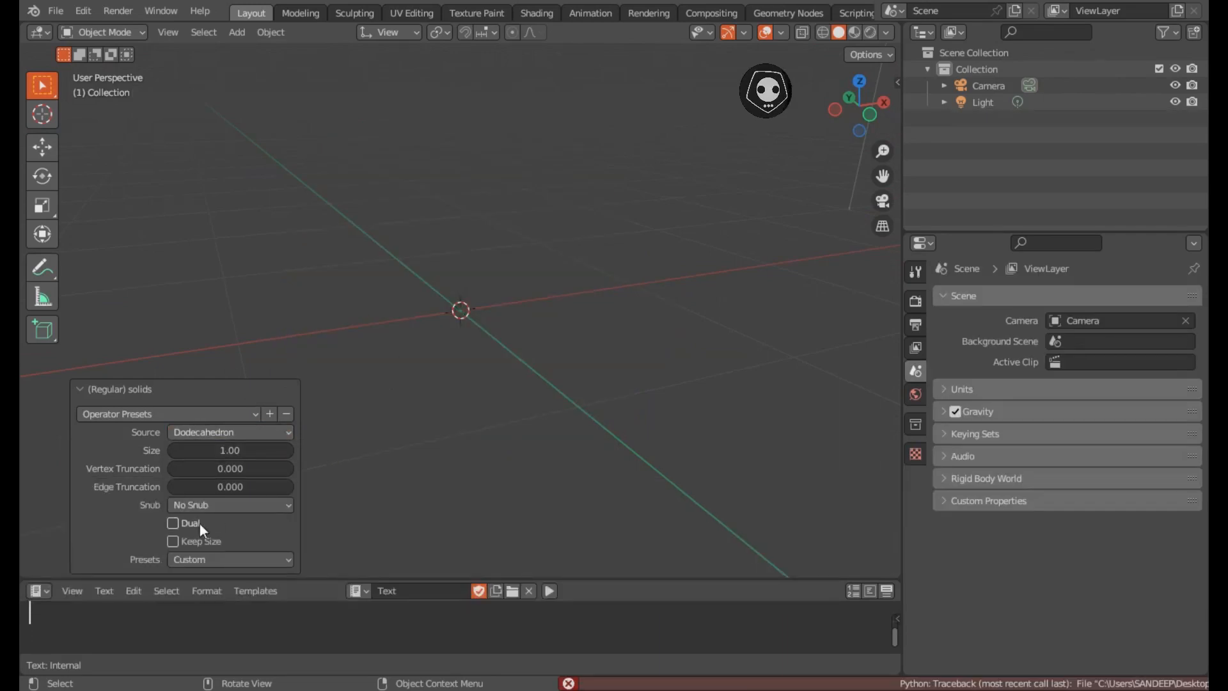
Step: Try Octahedron, Icosahedron and Dodecahedron in turn as the source of the regular solid
click(218, 431)
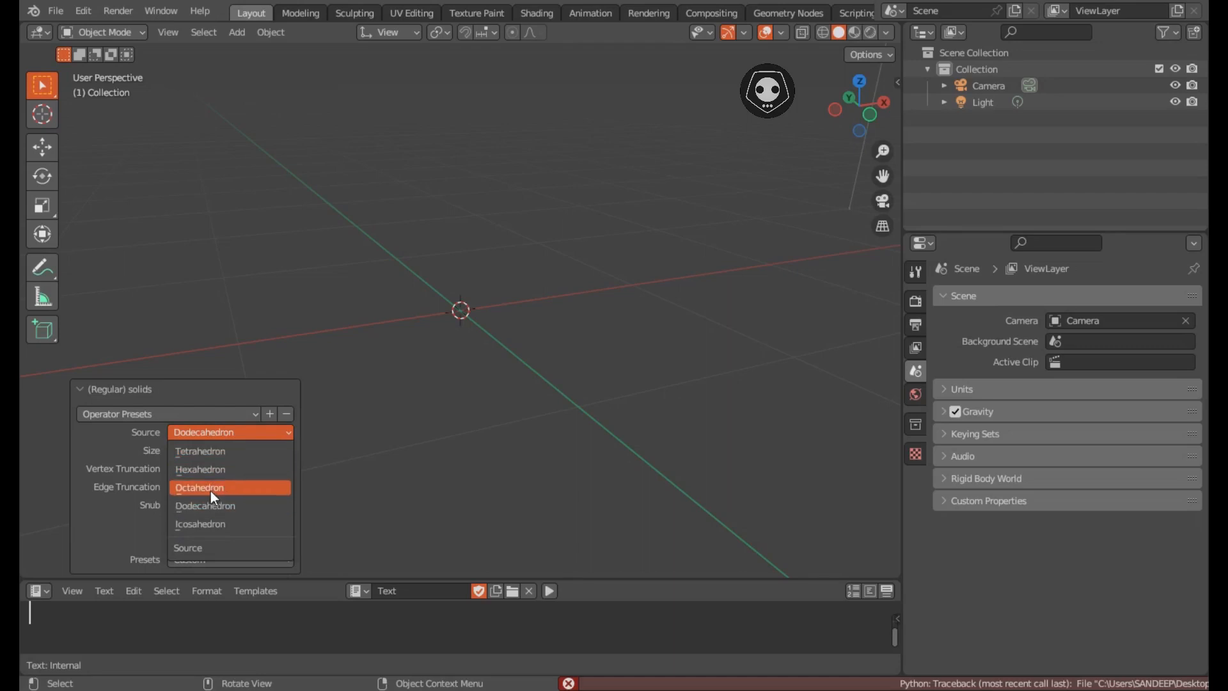
click(211, 491)
click(203, 431)
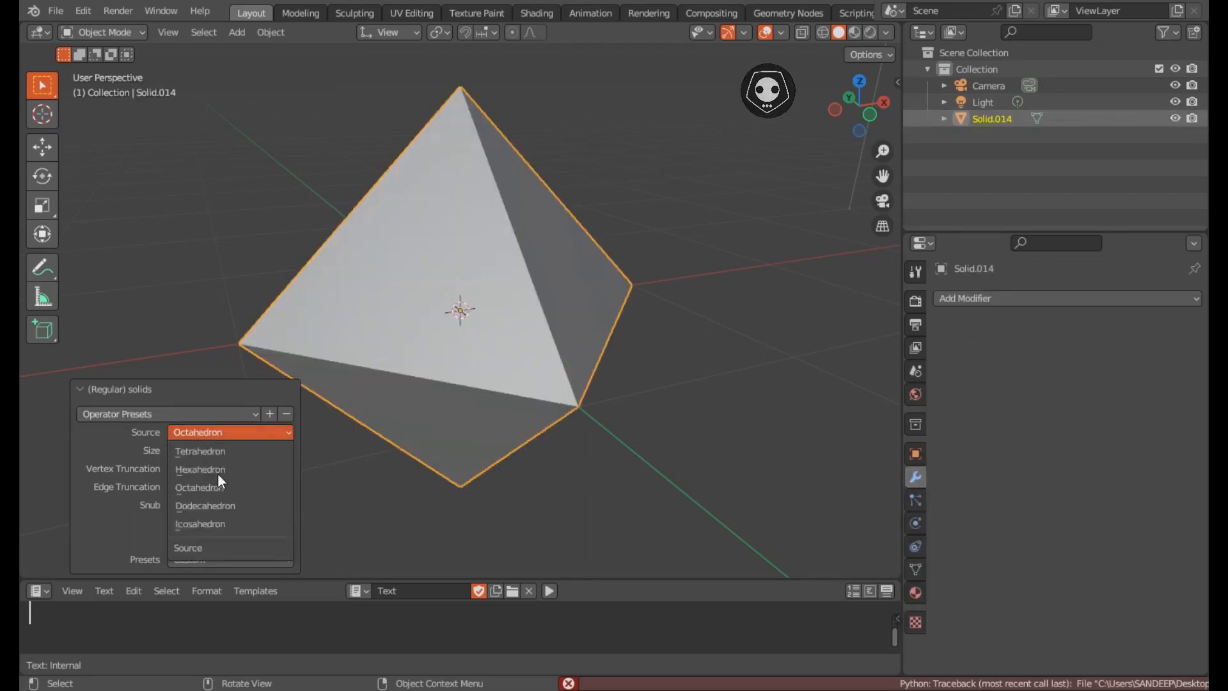
click(222, 525)
click(218, 432)
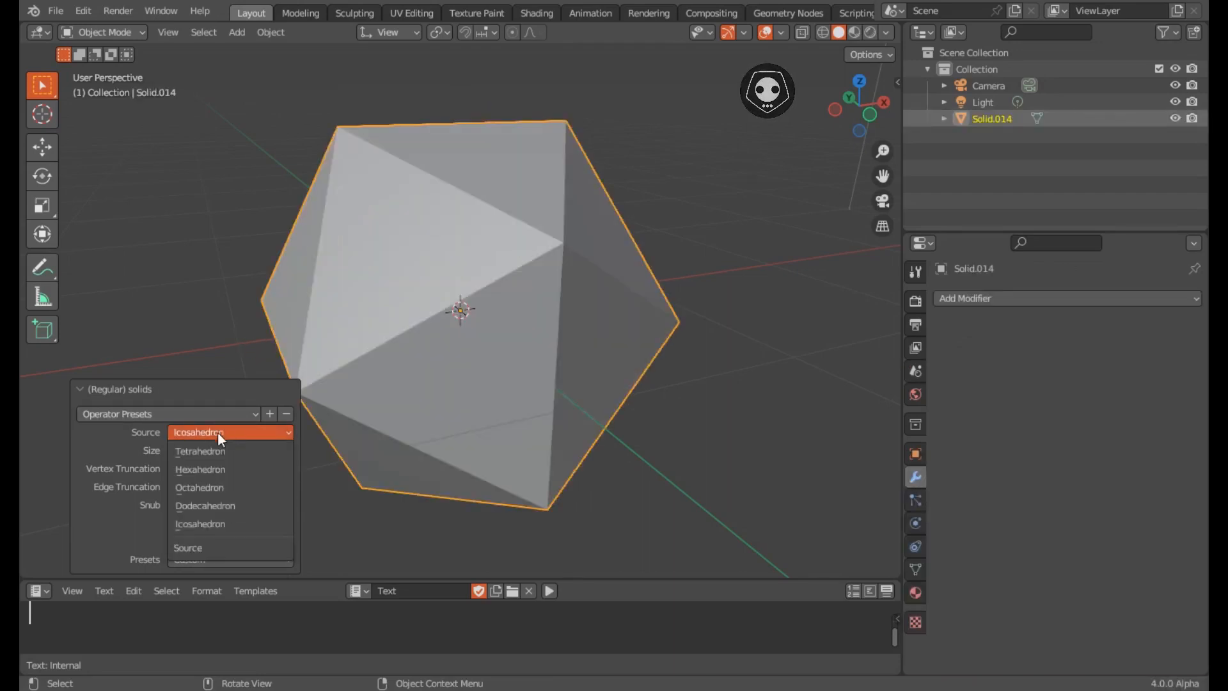
click(206, 506)
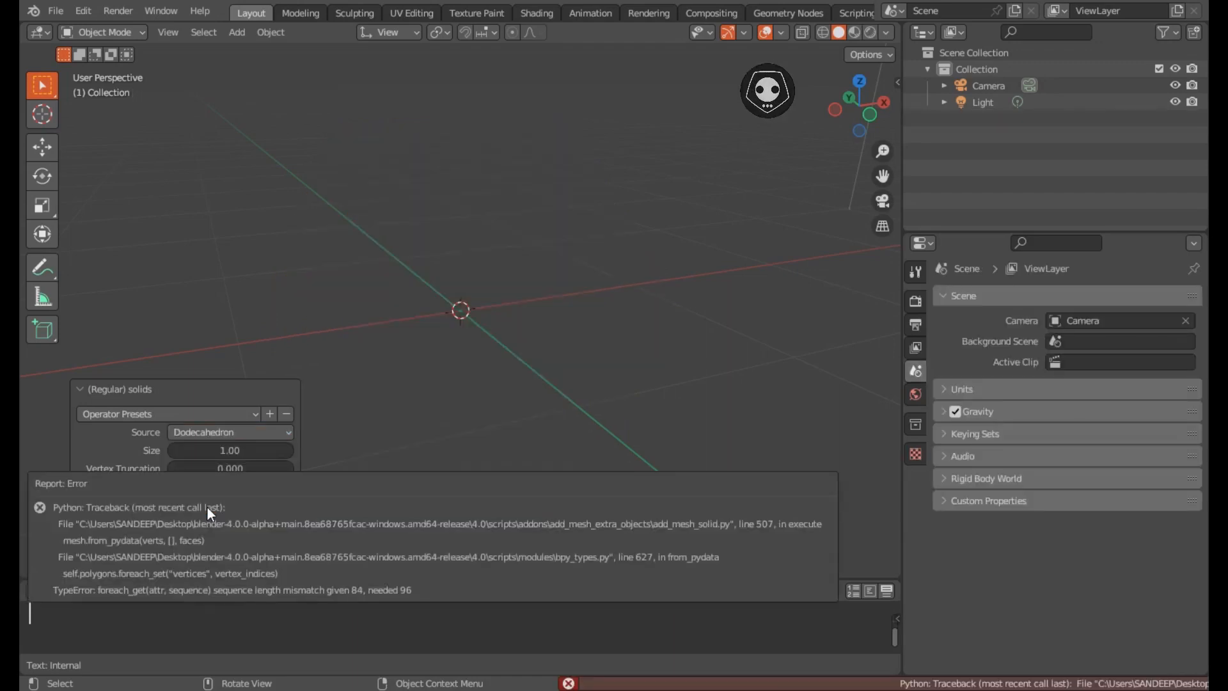
Step: Set the source of the regular solid to Icosahedron
click(211, 431)
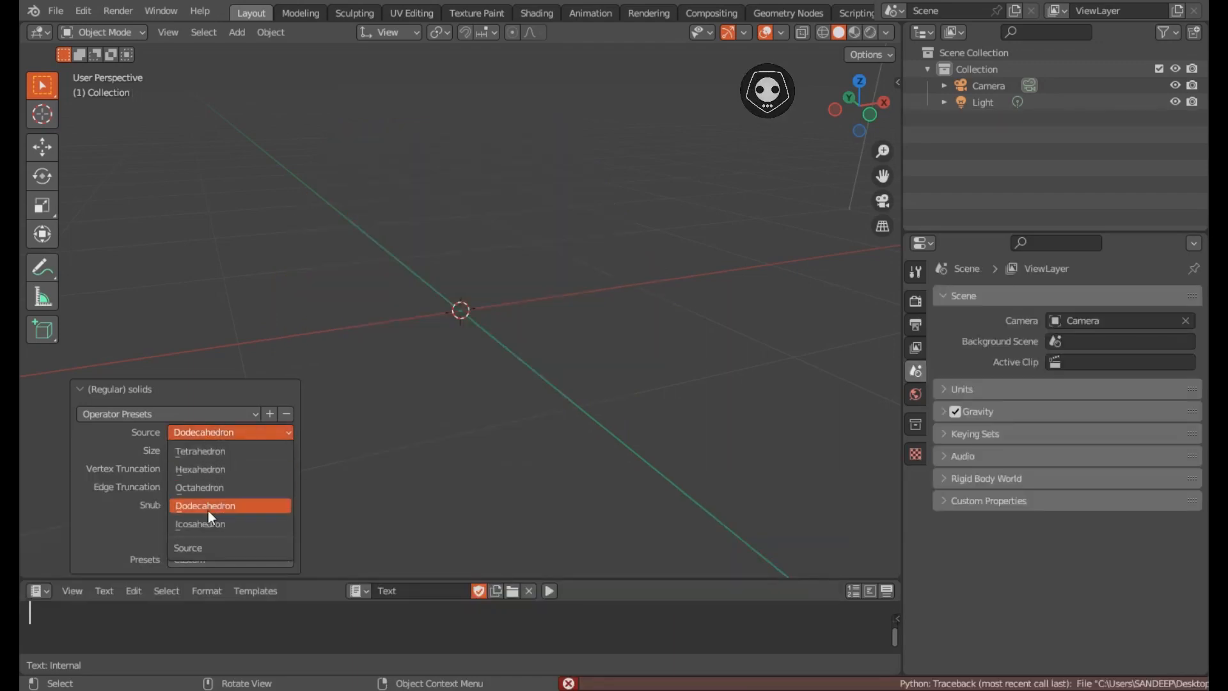
click(207, 517)
scroll(499, 305, down, 3)
middle_drag(499, 305, 408, 310)
scroll(408, 309, up, 1)
scroll(423, 305, up, 2)
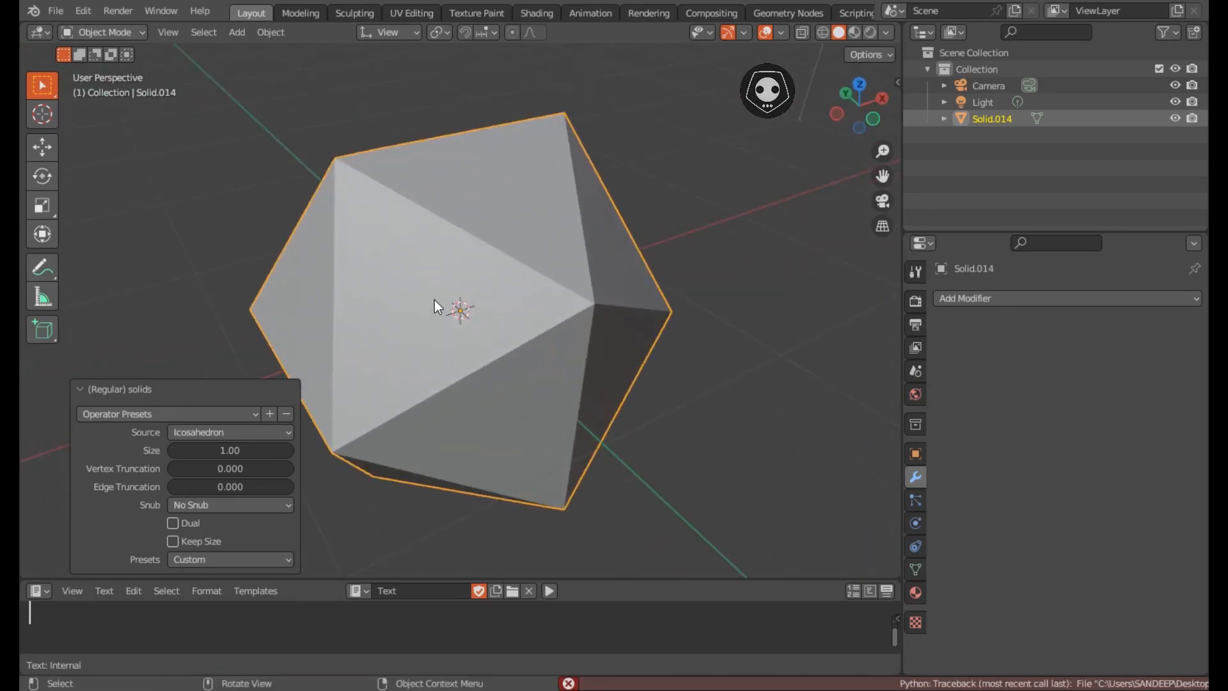
shift+middle_drag(434, 301, 499, 302)
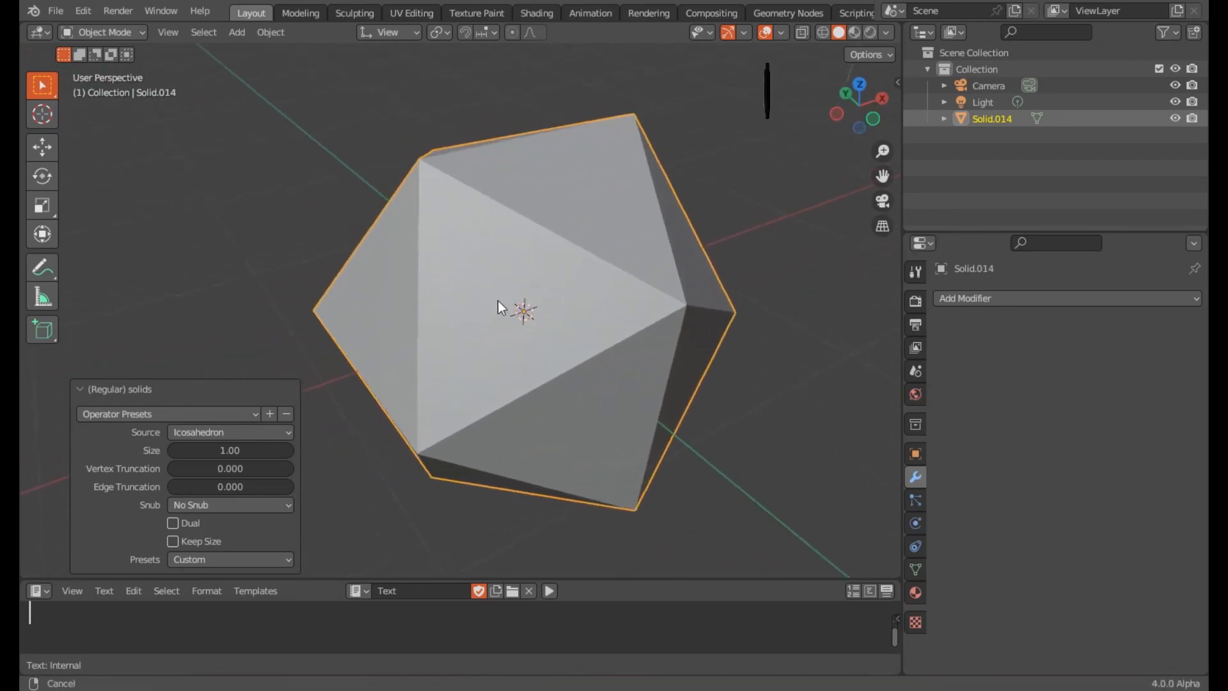
scroll(499, 303, down, 1)
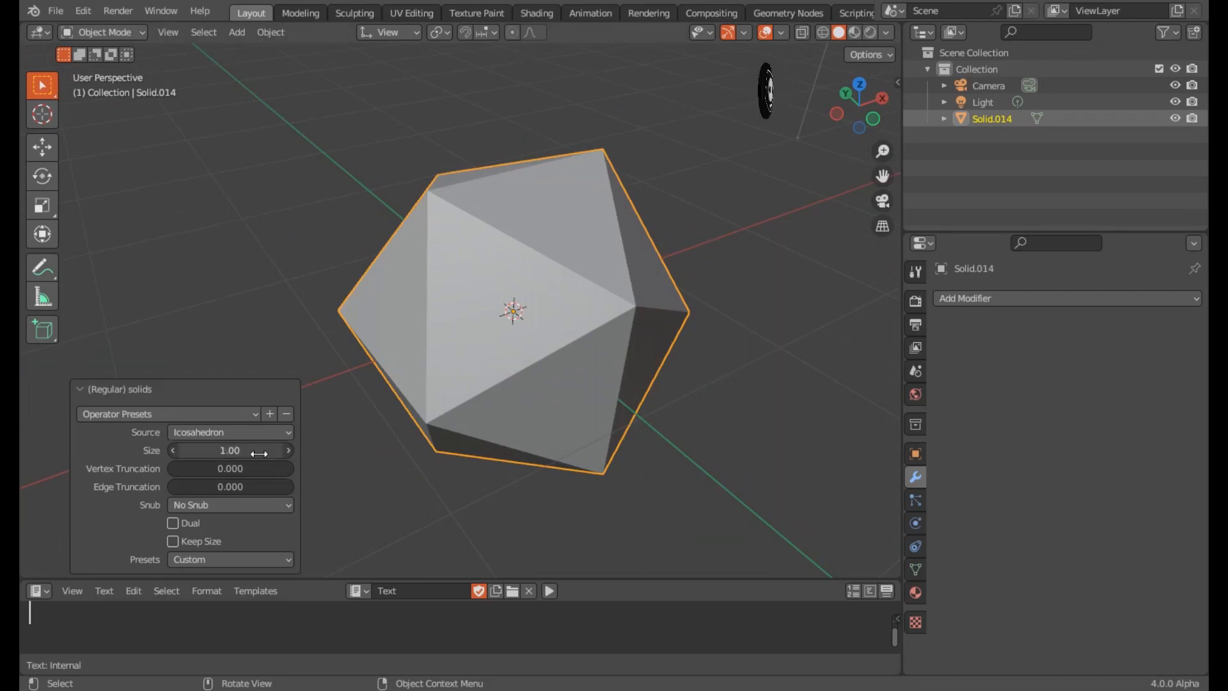
middle_drag(453, 284, 424, 273)
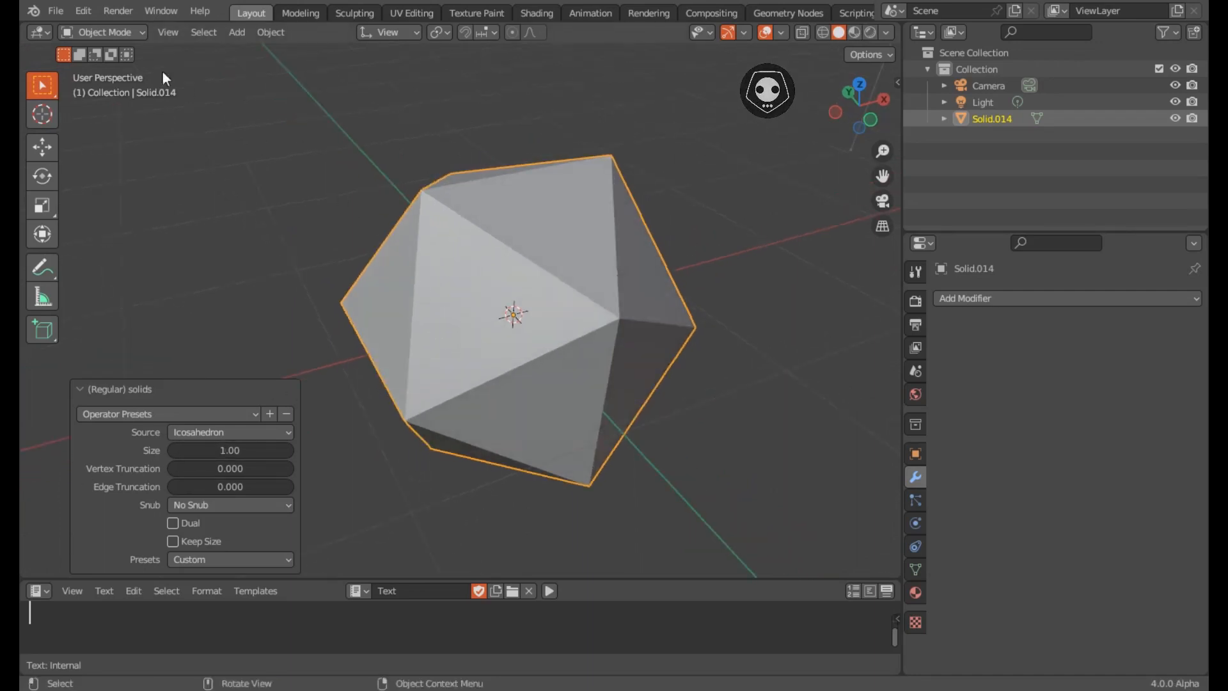
Step: Apply Limited Dissolve to the whole icosahedron in Edit Mode and write "press x" in the text notes
click(107, 32)
click(107, 66)
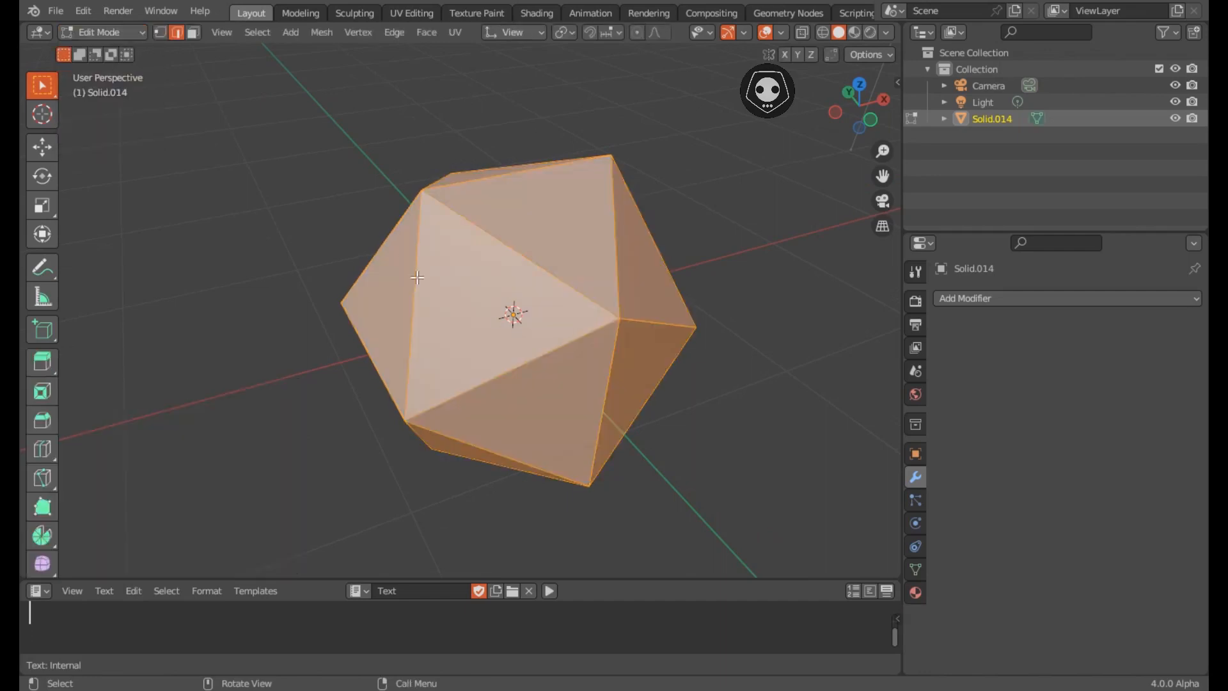
mouse_move(472, 281)
middle_down()
mouse_move(485, 286)
mouse_move(455, 269)
mouse_move(502, 274)
mouse_move(502, 255)
mouse_move(493, 282)
middle_up()
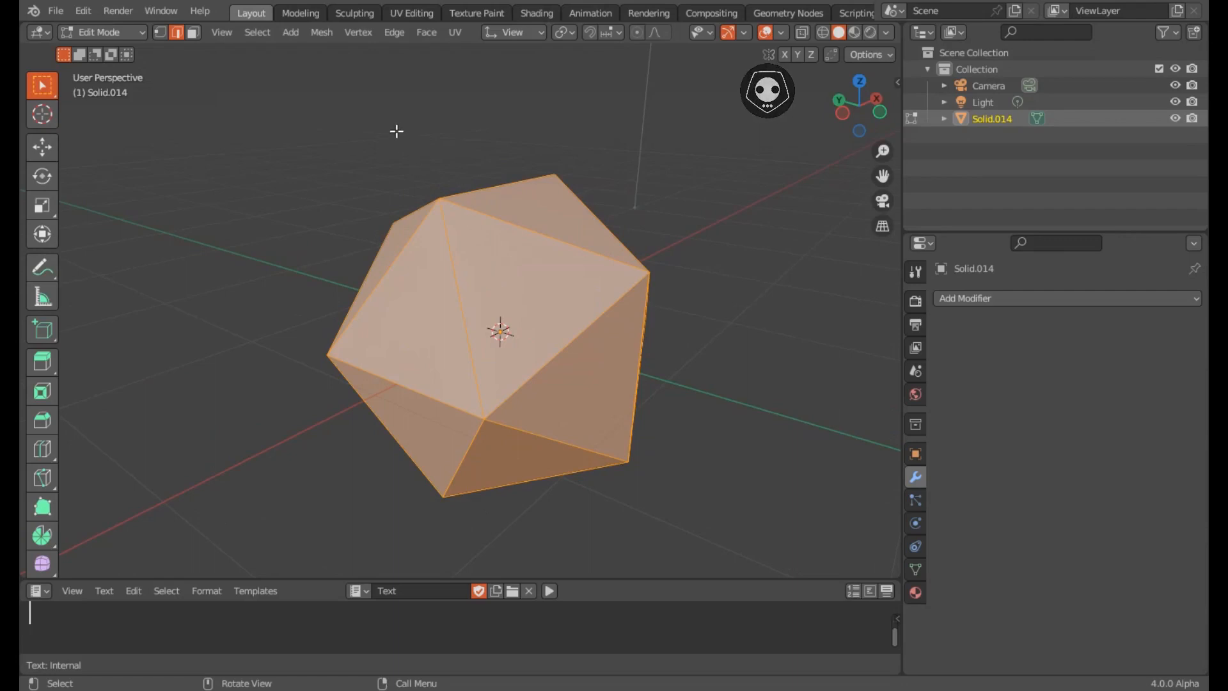
key(x)
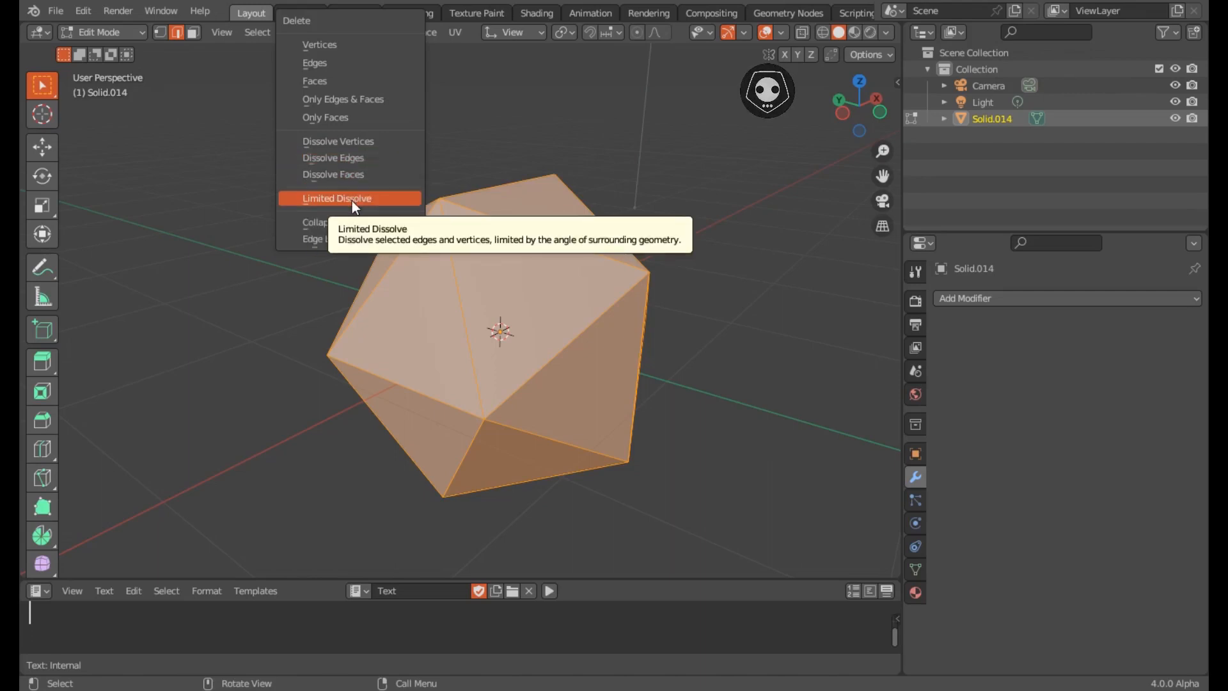
click(351, 200)
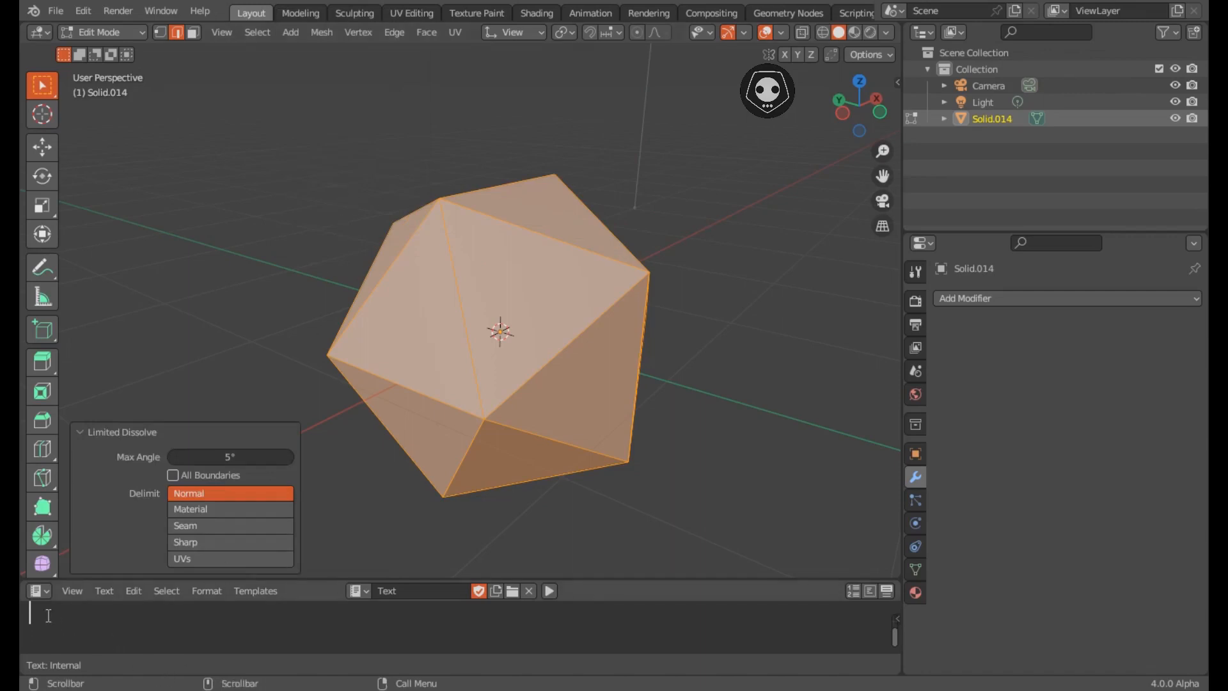
text(press x)
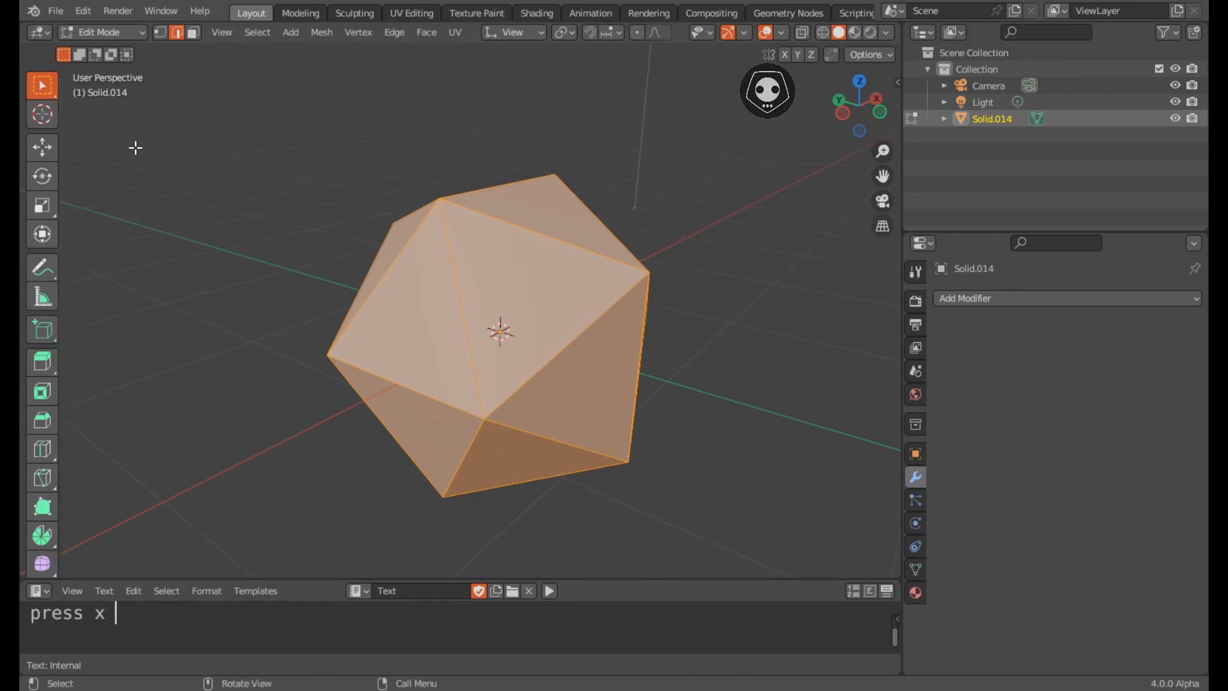
Step: Split the icosahedron mesh with Faces by Edges and return to Object Mode
click(319, 32)
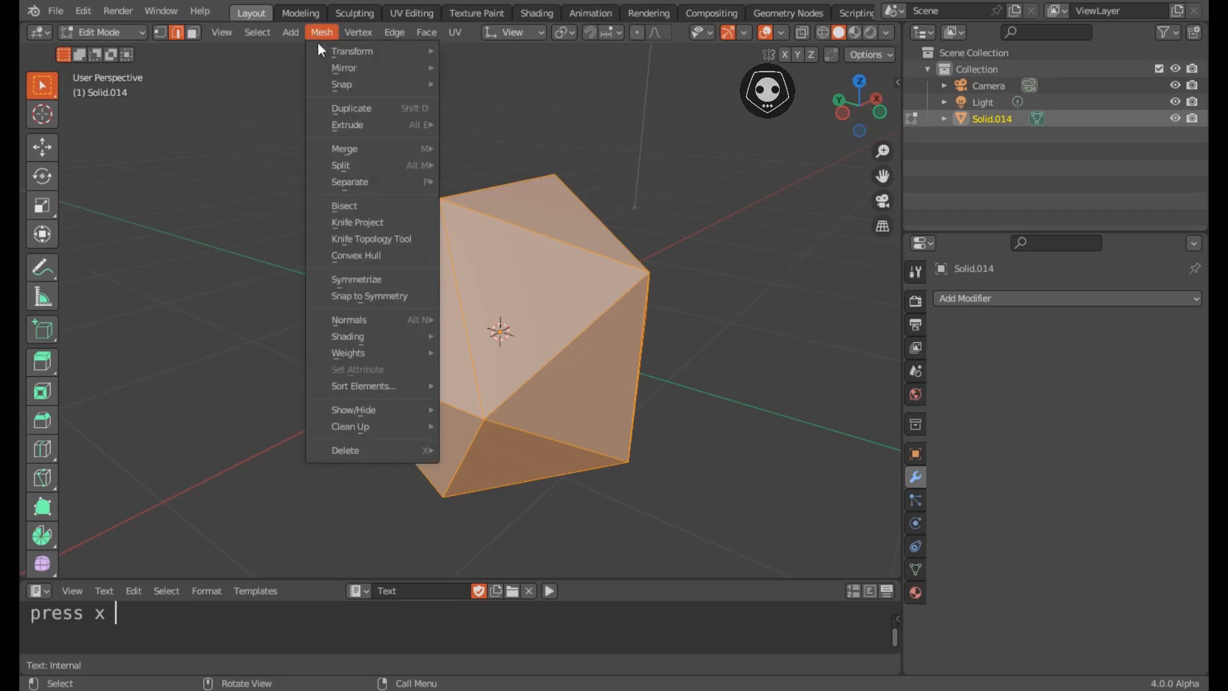
mouse_move(356, 165)
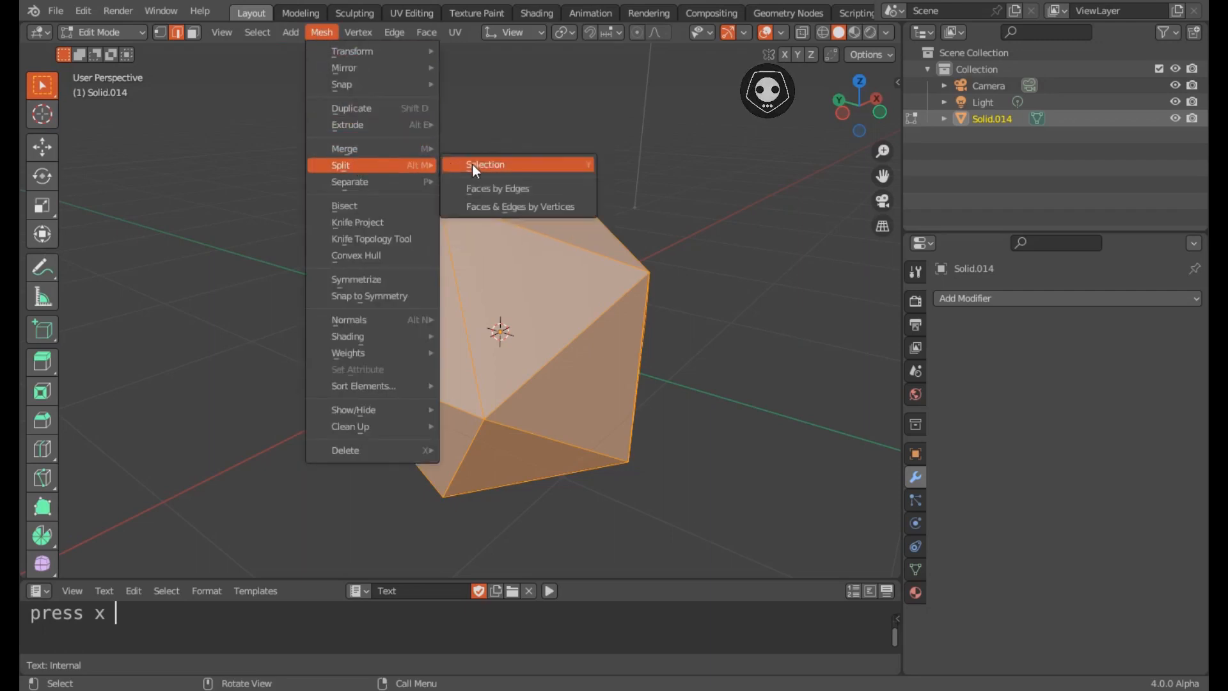
click(524, 191)
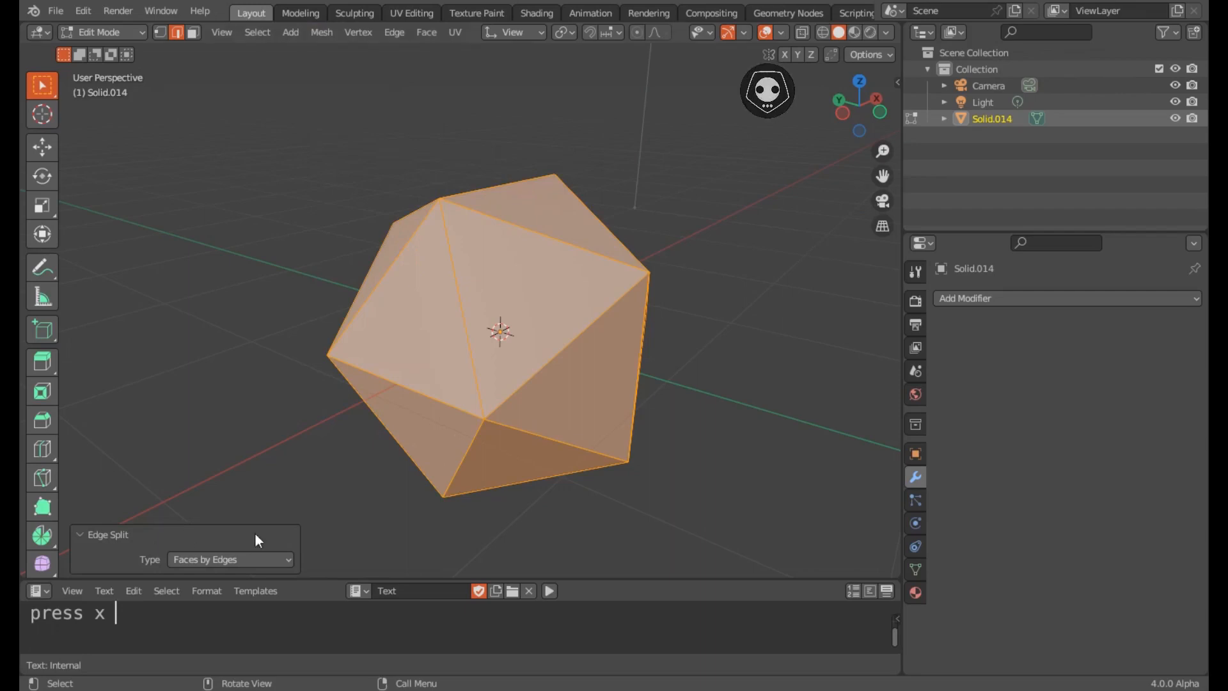
click(200, 561)
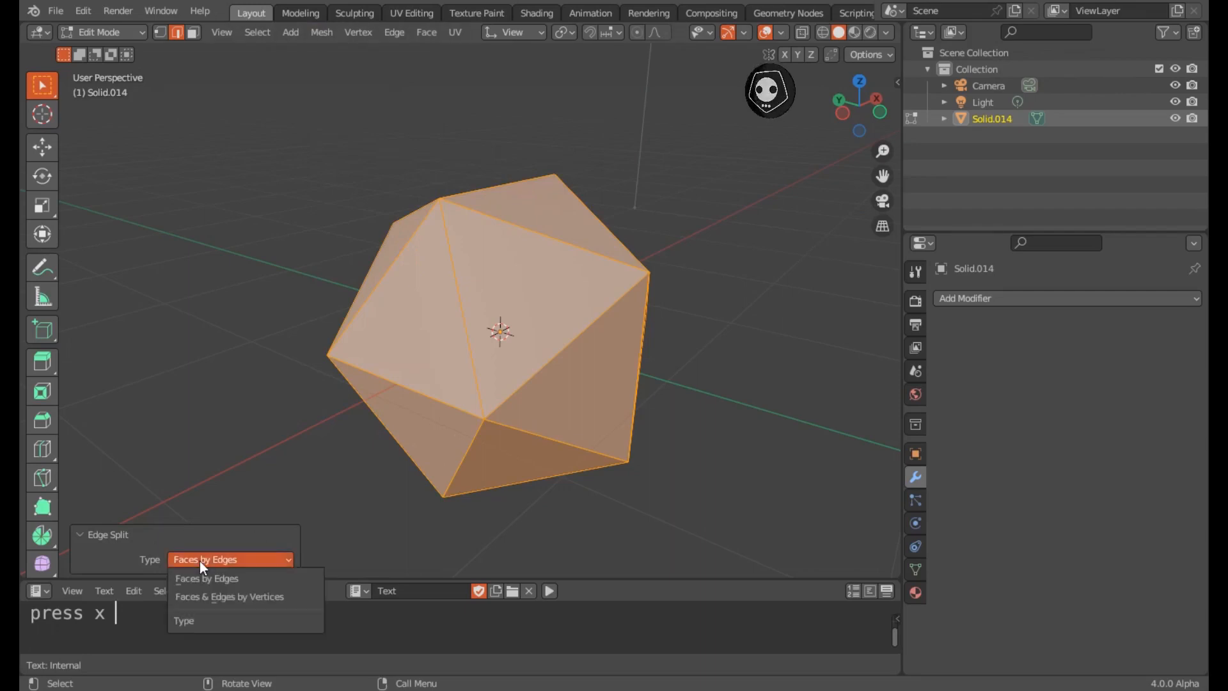
click(215, 577)
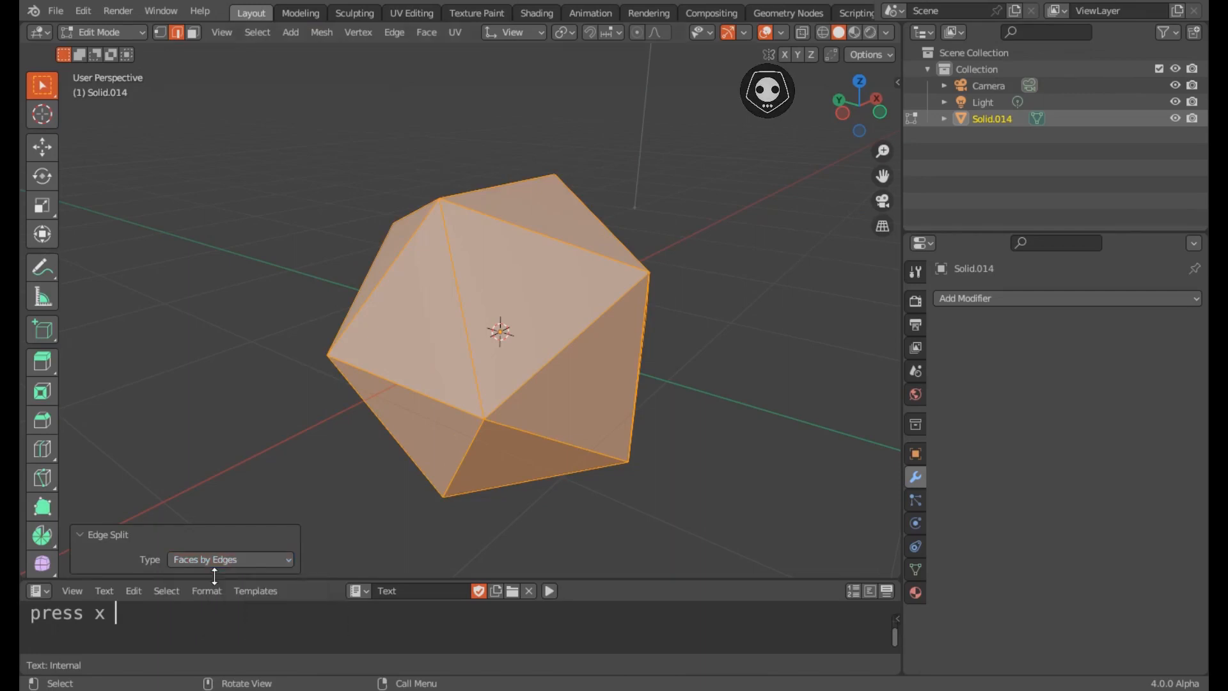
scroll(233, 294, down, 2)
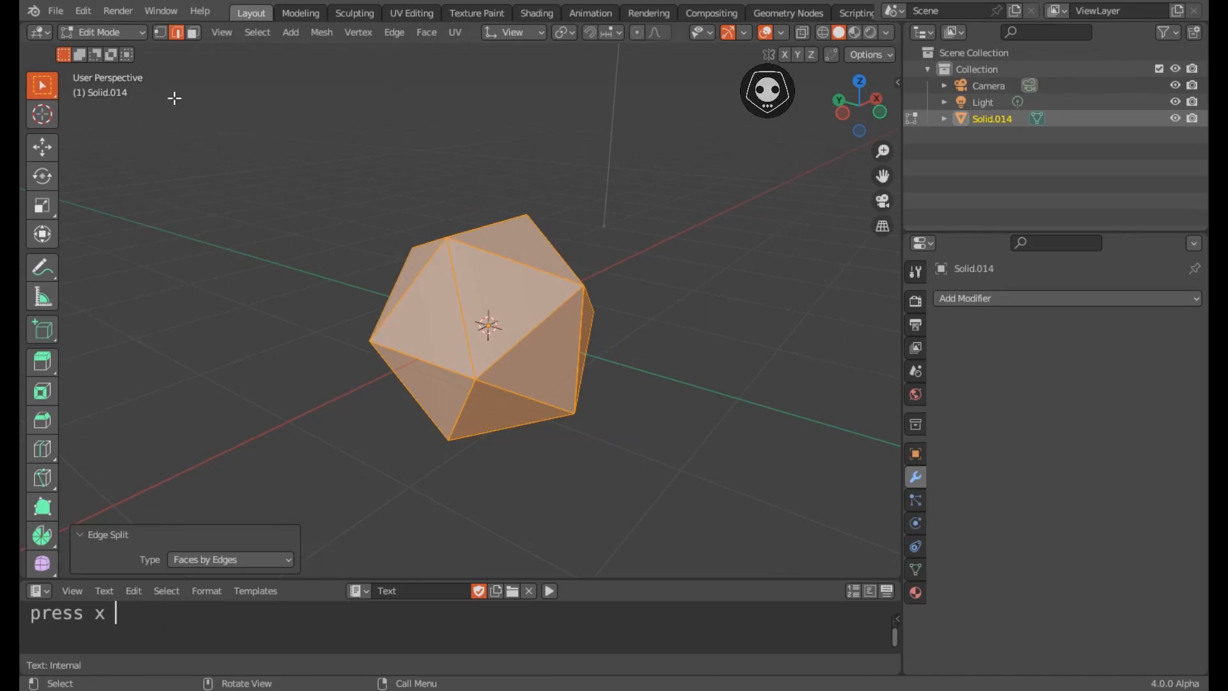
click(128, 33)
click(106, 55)
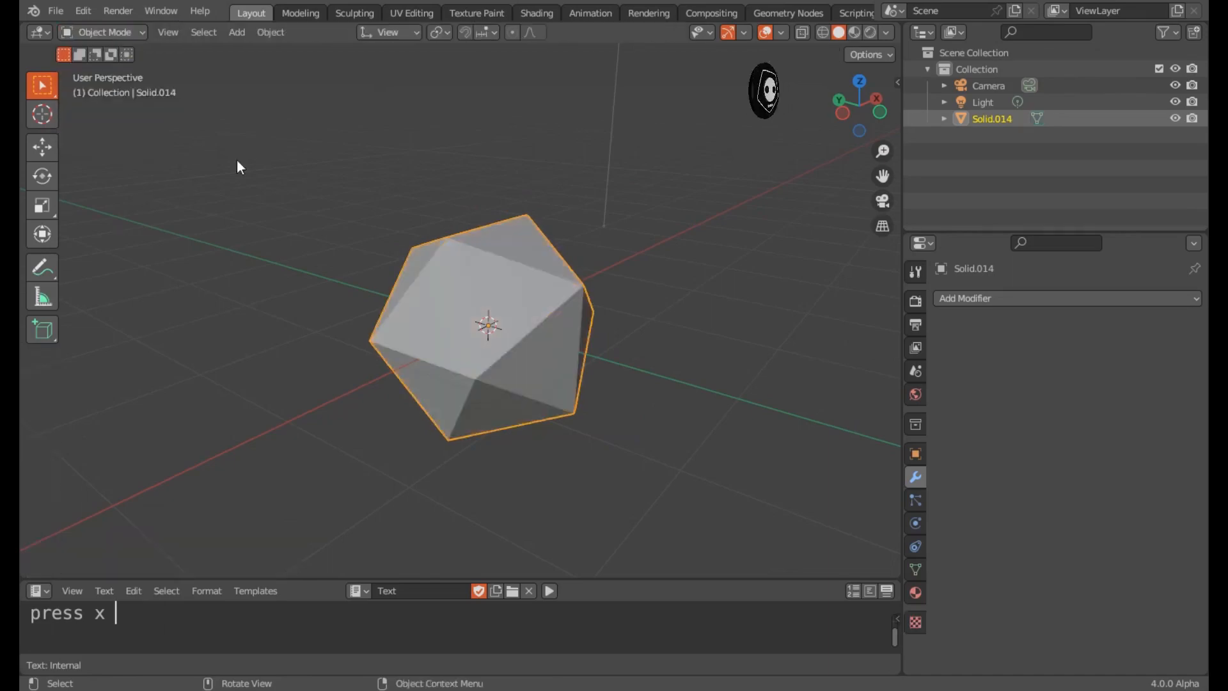
Step: Append "press P" to the "press x" line of the text notes
key(ctrl+s)
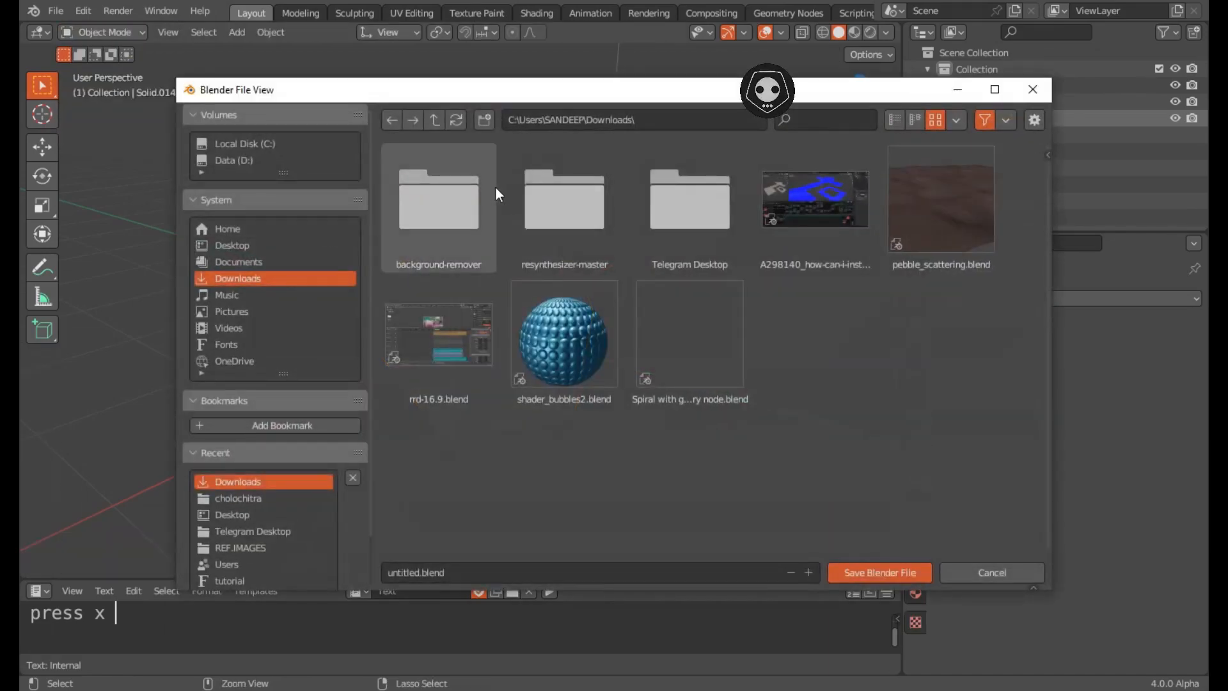
key(Escape)
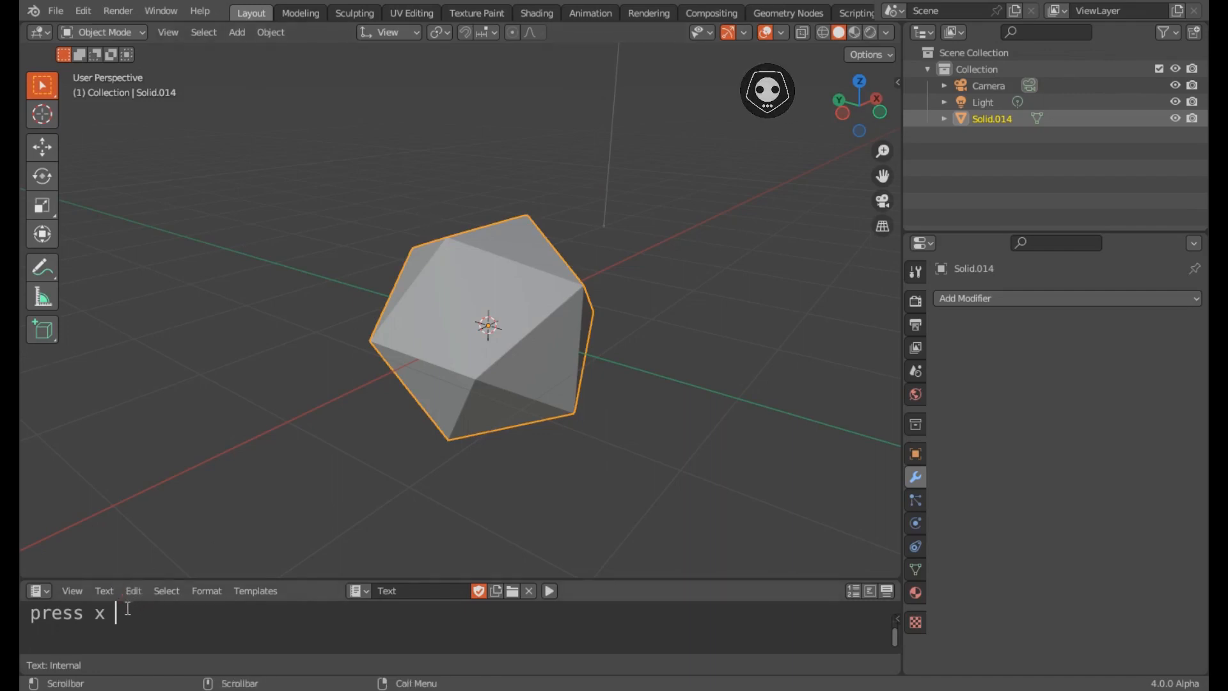
text(P)
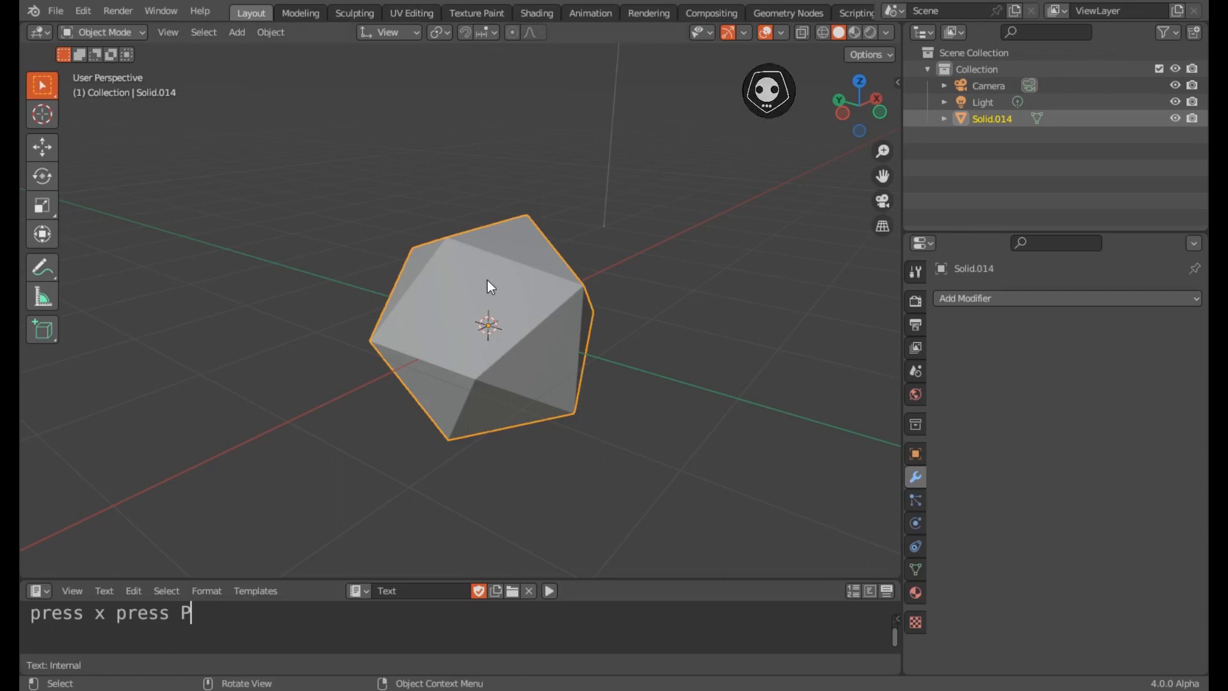
Step: Separate the split icosahedron by loose parts in Edit Mode, then return to Object Mode
key(Tab)
key(Tab)
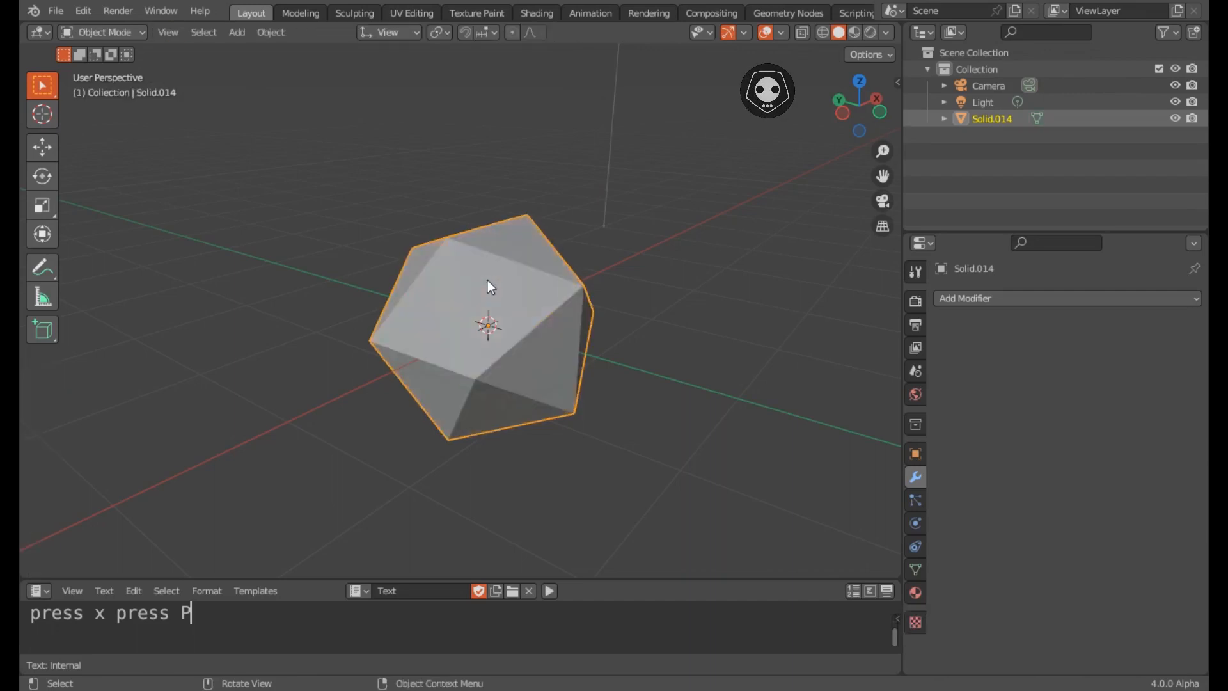
click(134, 32)
click(108, 69)
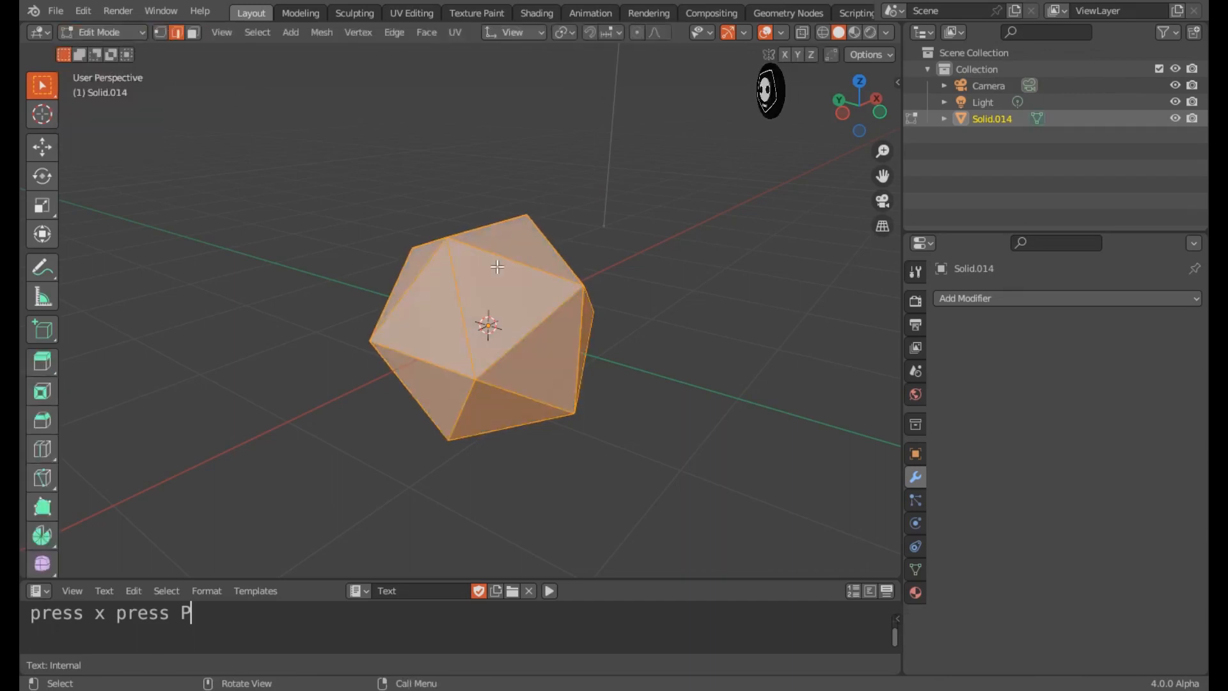
key(p)
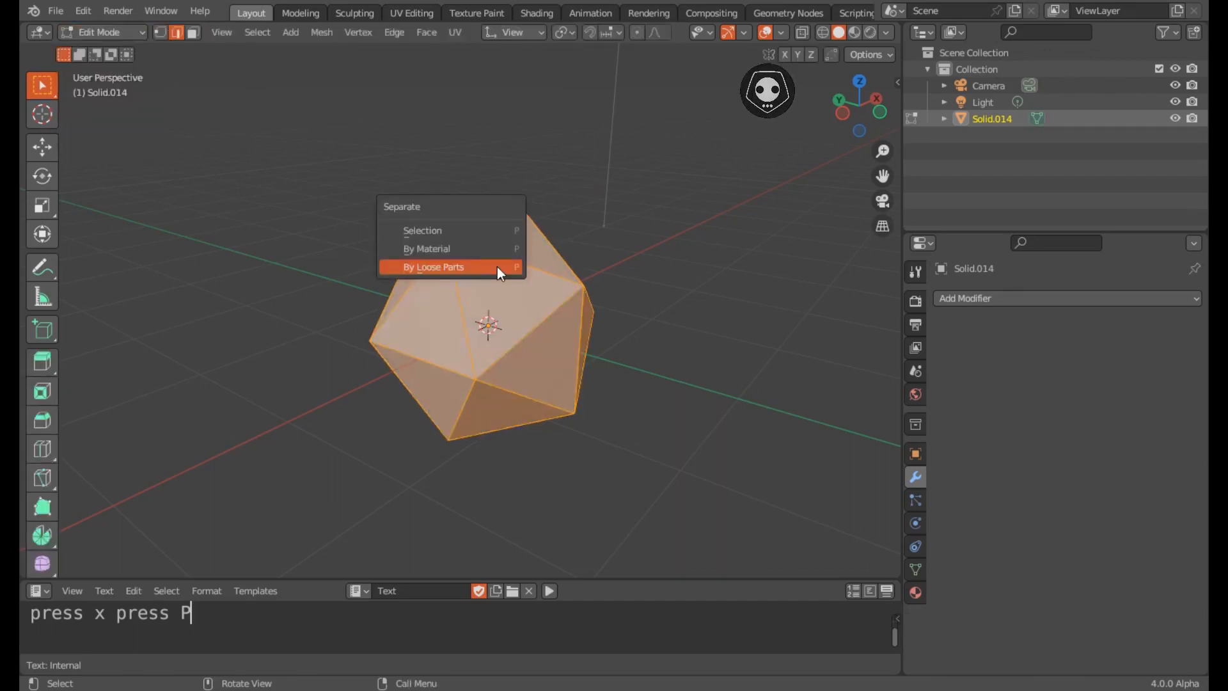
click(426, 268)
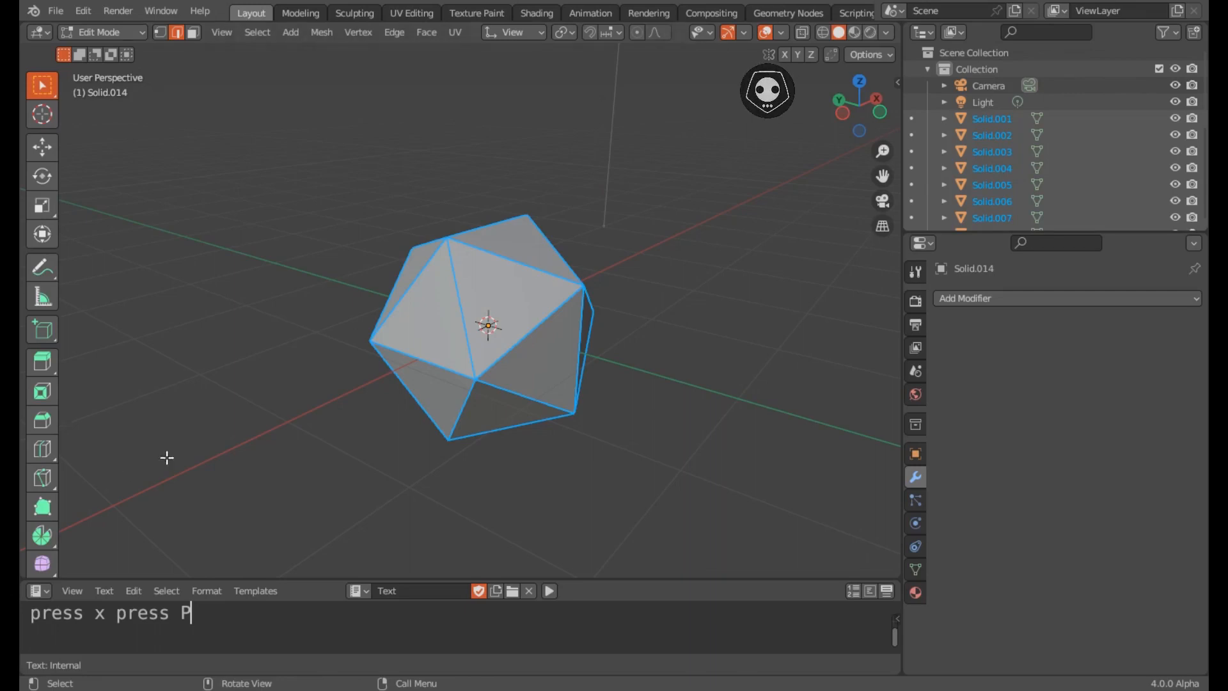
key(Tab)
Step: Test-move three individual face pieces of the icosahedron, cancelling each move
click(498, 288)
middle_drag(496, 290, 520, 262)
key(g)
key(Escape)
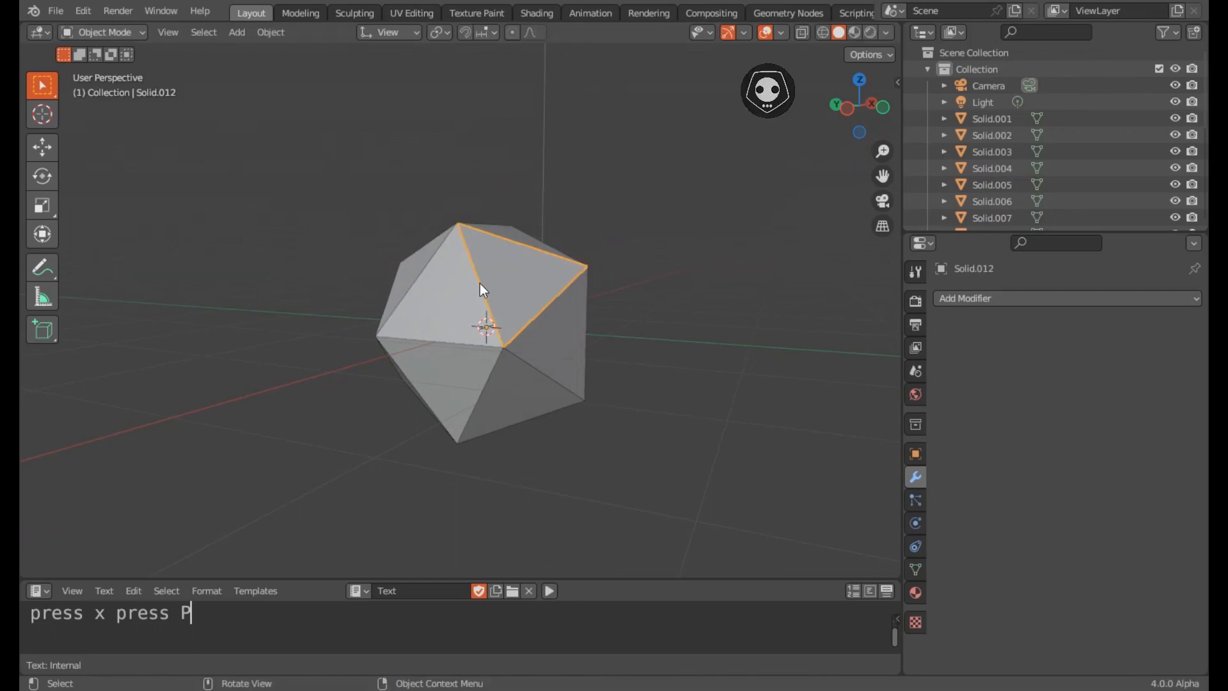
scroll(480, 283, up, 2)
click(450, 283)
key(g)
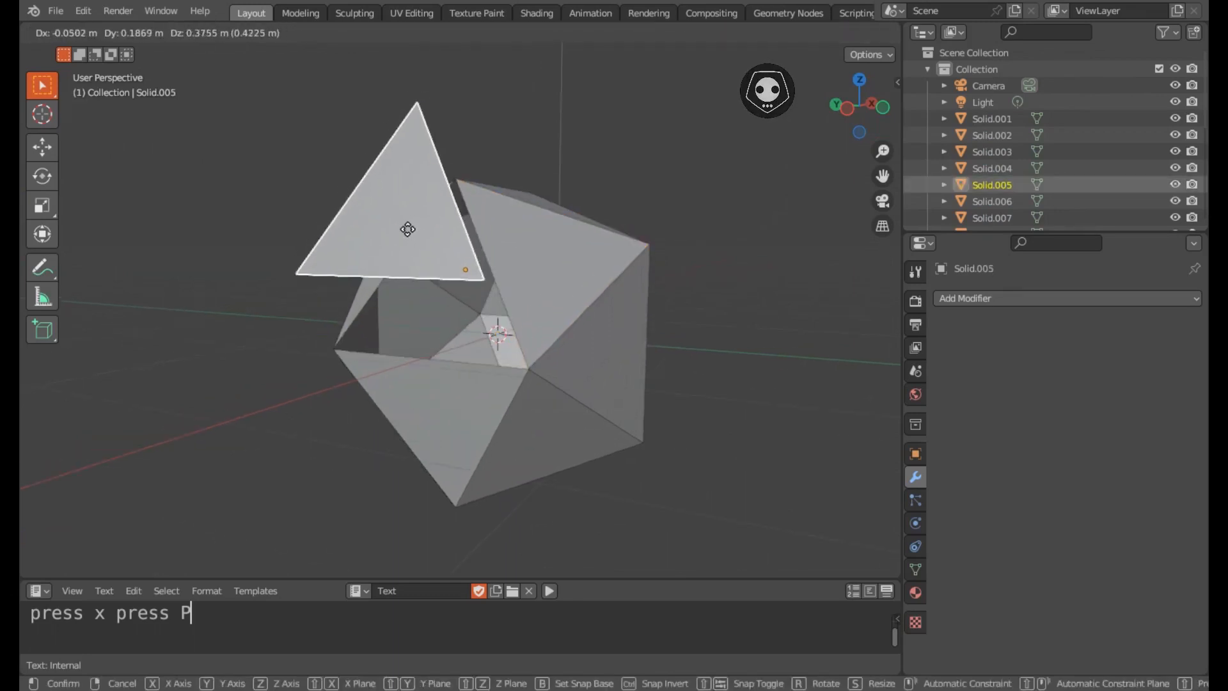
key(Escape)
middle_drag(407, 229, 483, 256)
click(447, 279)
key(g)
key(Escape)
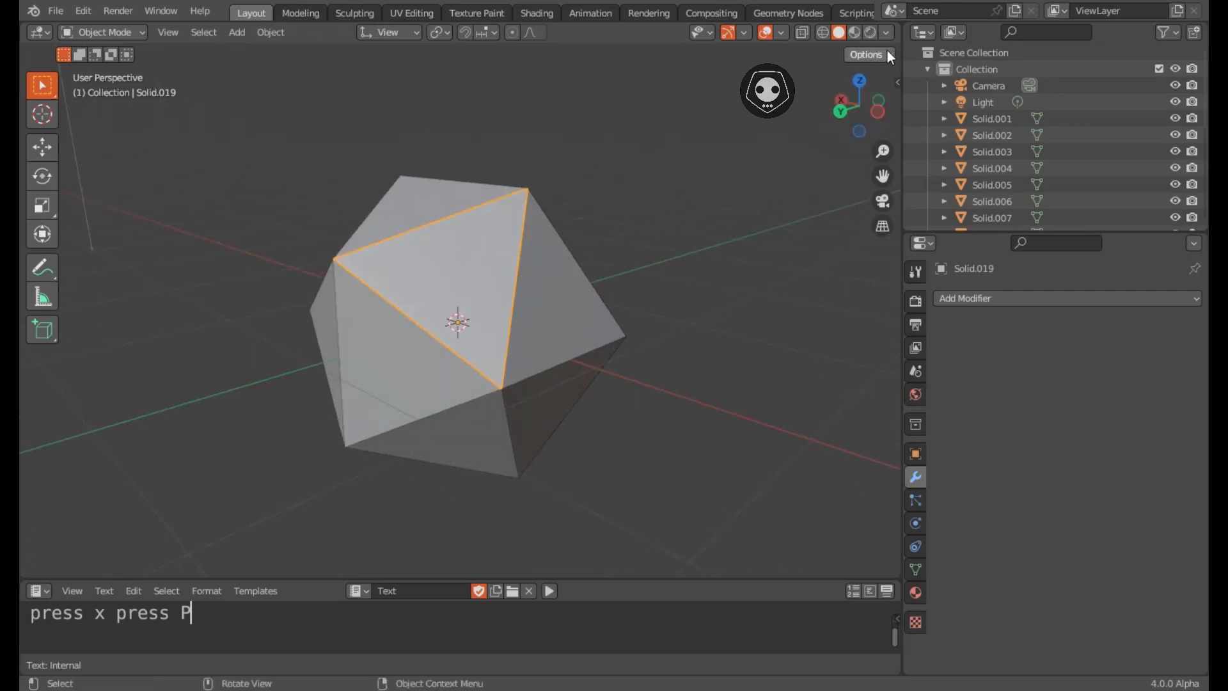
Step: Turn on the transform option that affects only object origins, so that transforms act on the face pieces' origins
click(885, 54)
click(861, 108)
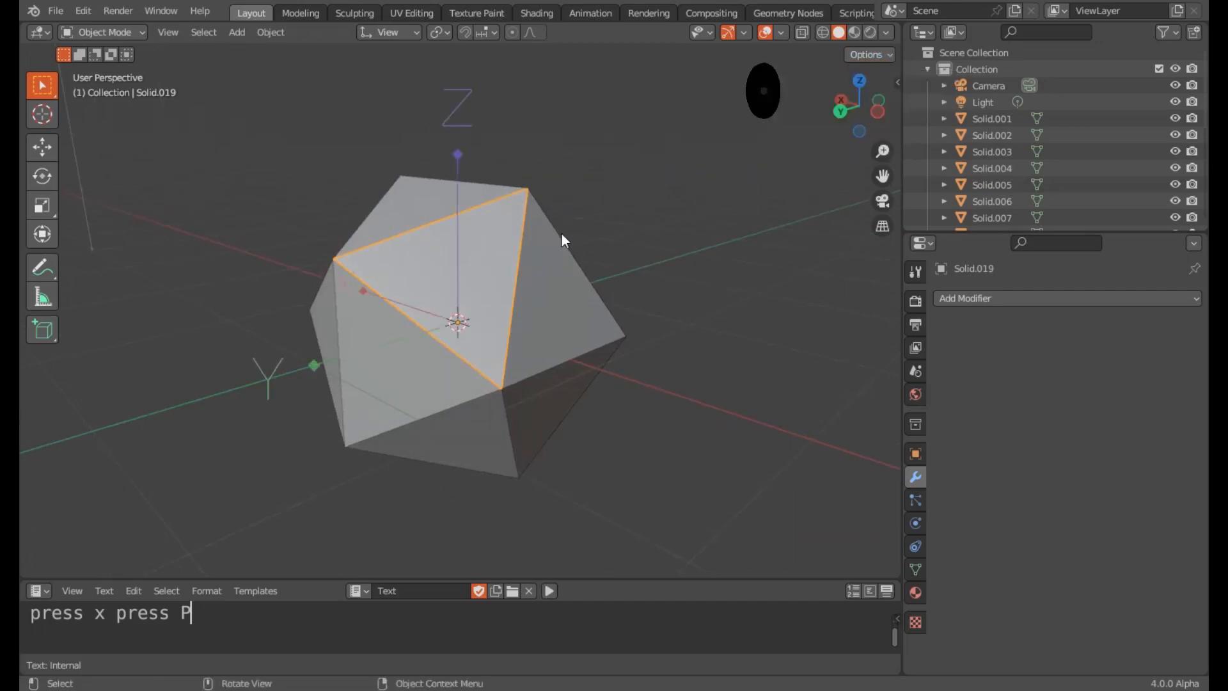
middle_drag(562, 242, 374, 254)
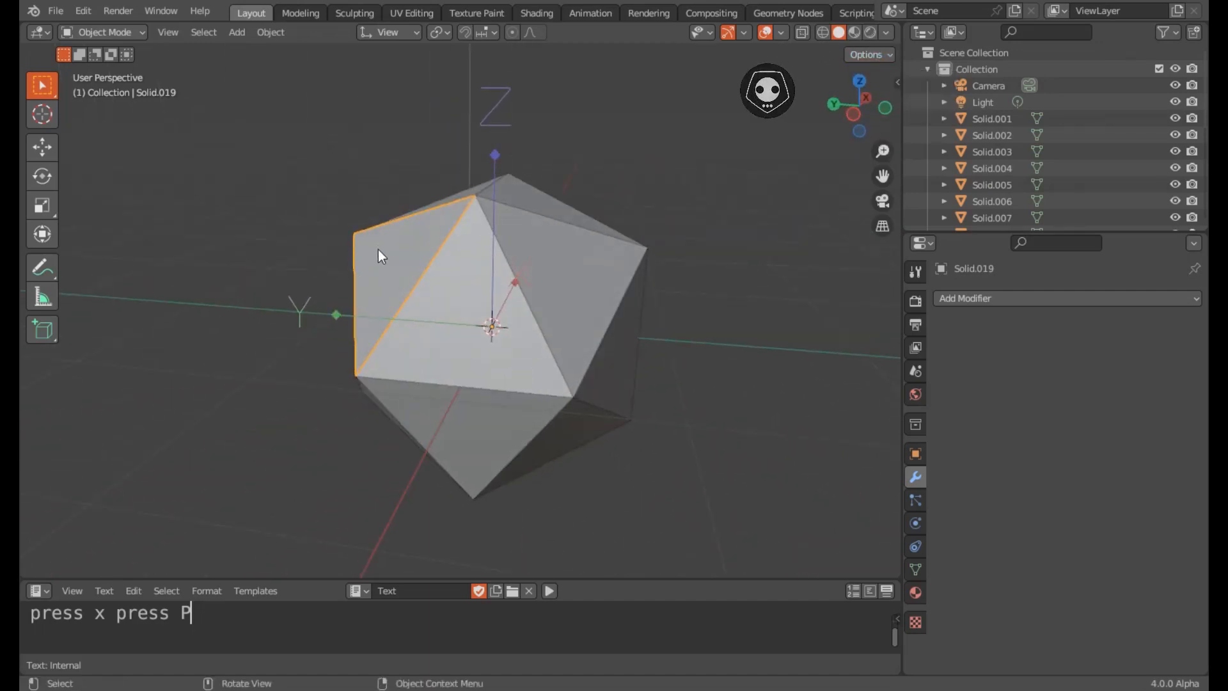
Step: Try moving the origins of the Solid.019 and Solid.005 face pieces, cancelling each move
key(g)
key(Escape)
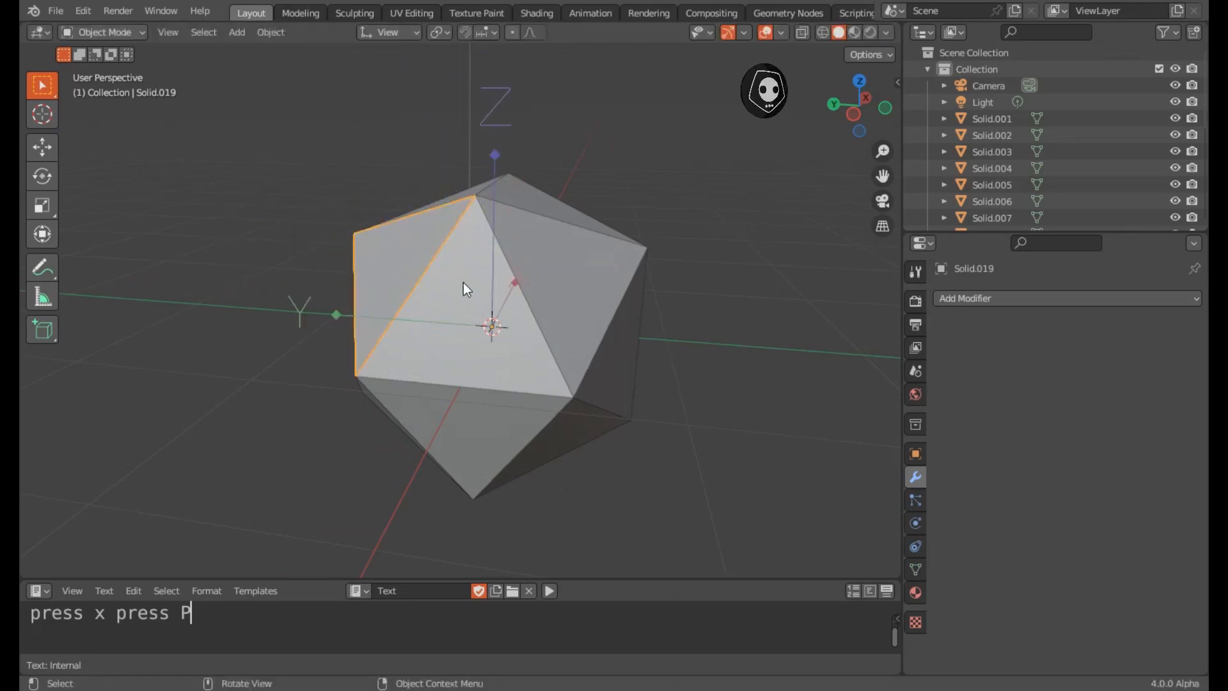
key(g)
key(Escape)
click(473, 292)
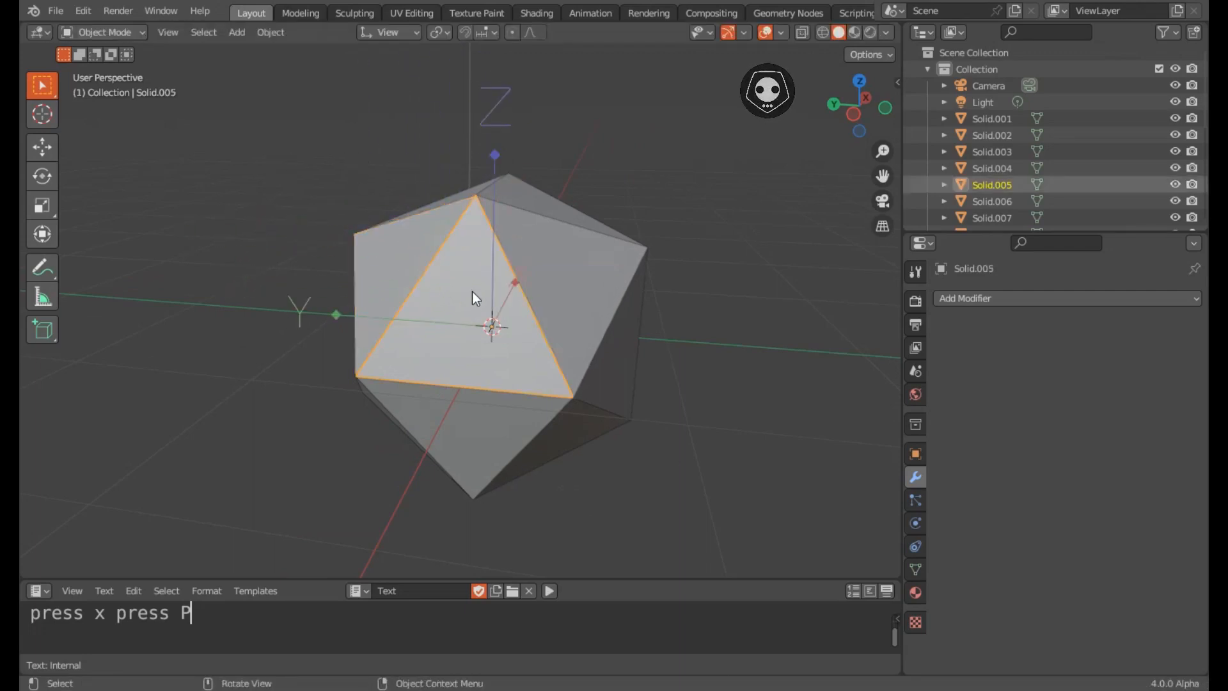
middle_drag(472, 298, 616, 288)
key(g)
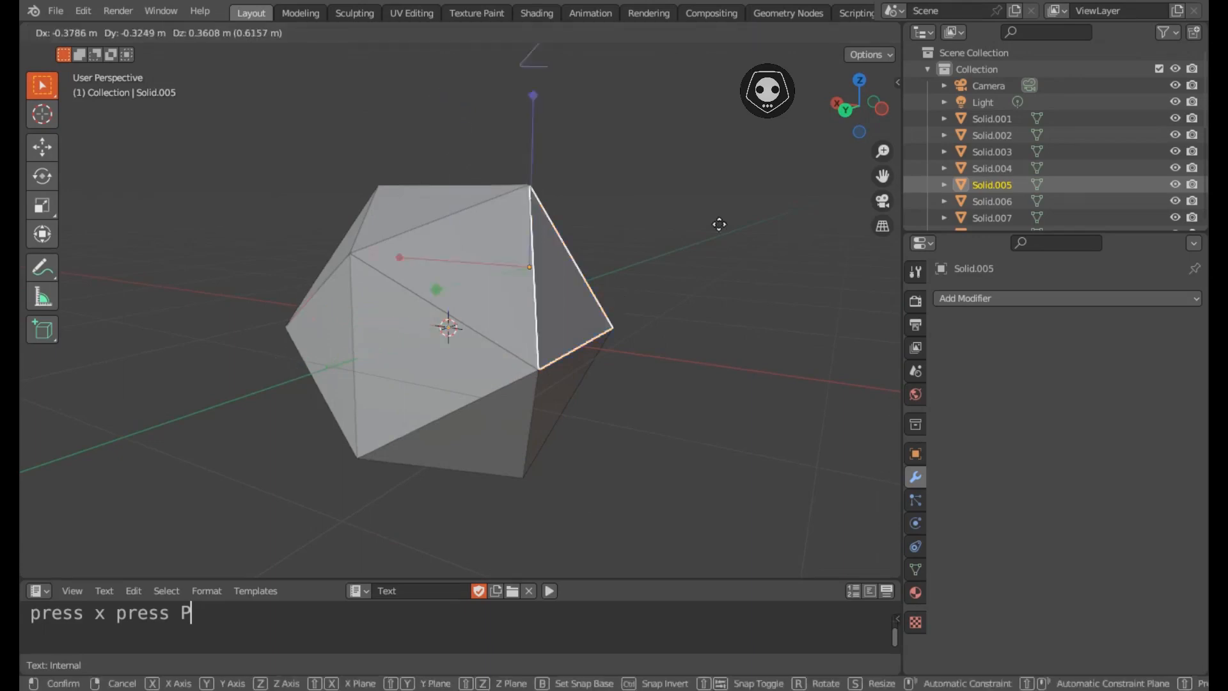
key(Escape)
middle_drag(665, 224, 486, 321)
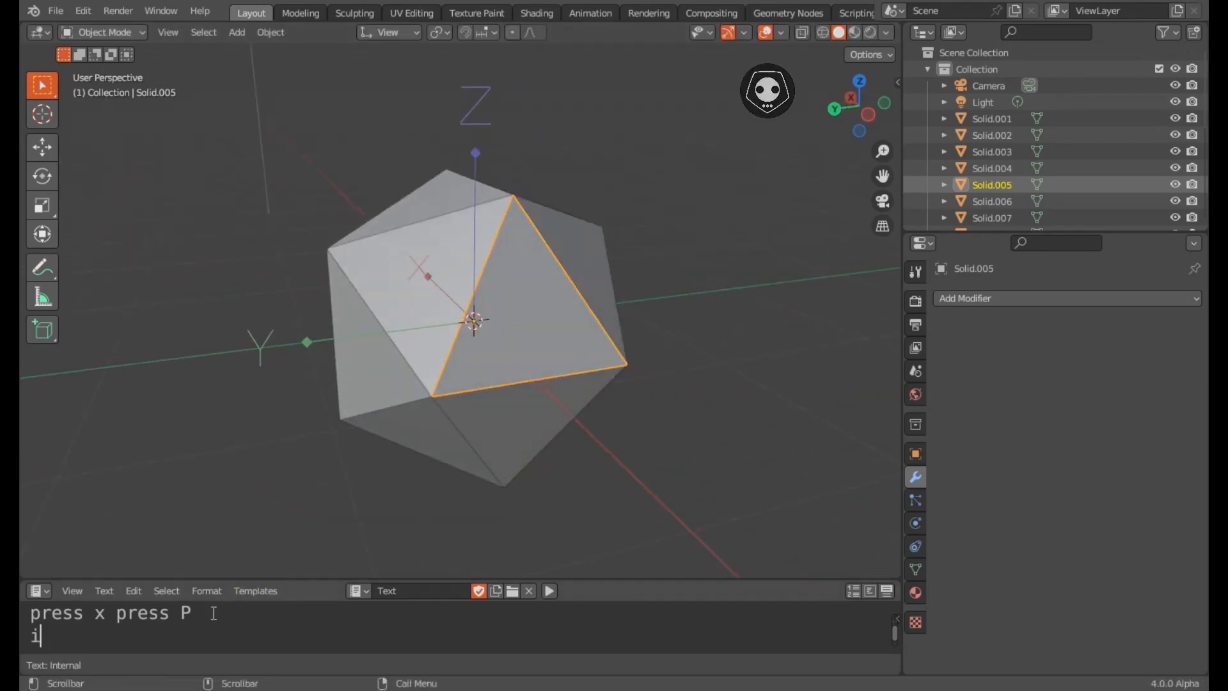
Step: Add the lines "it has no transformation orientation" and "to make it" below "press x press P" in the text notes
text(has no transformation)
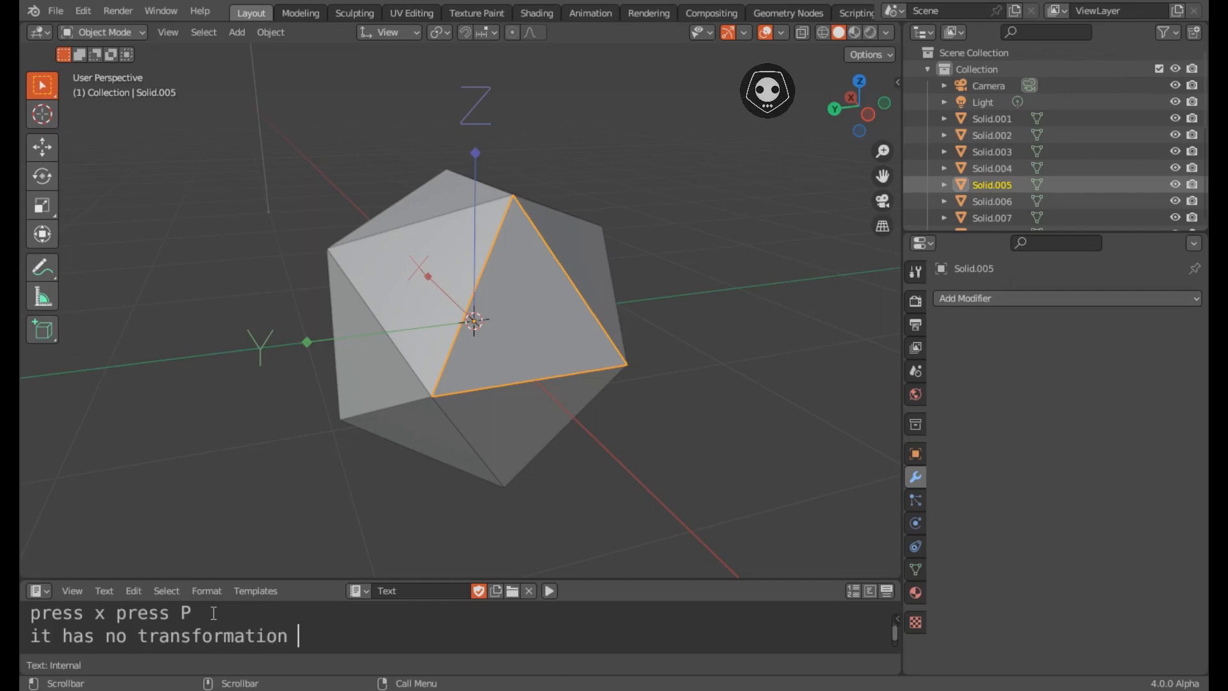
text( orientation)
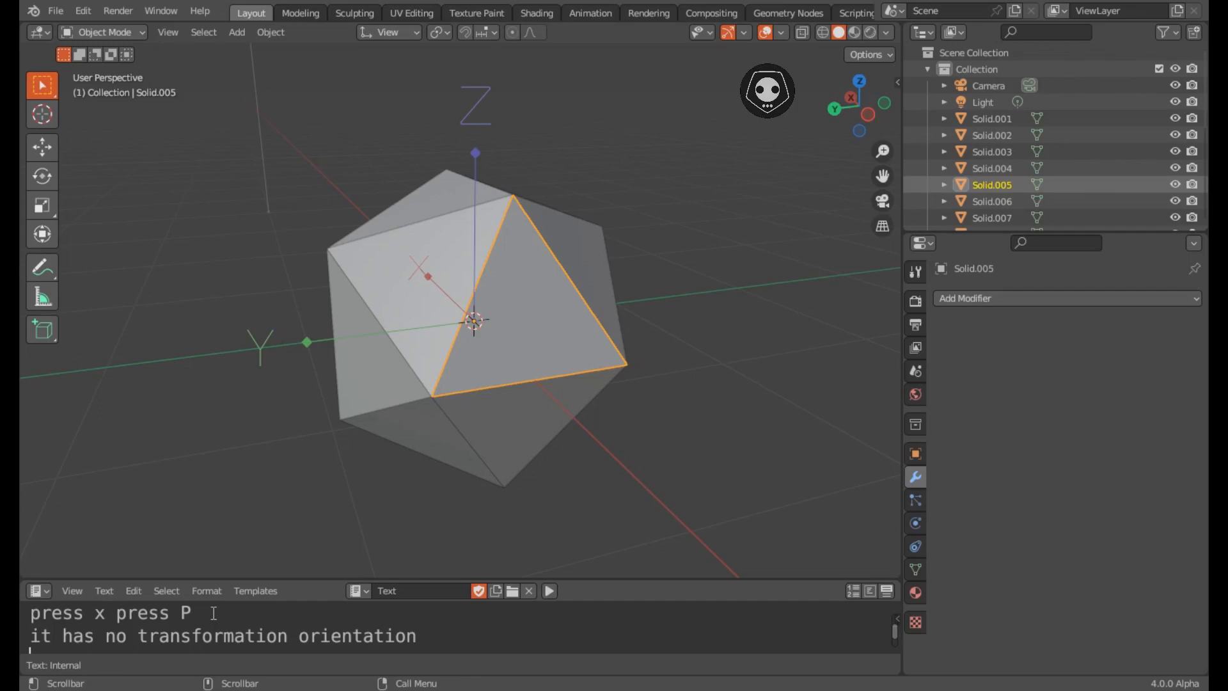
scroll(352, 521, down, 1)
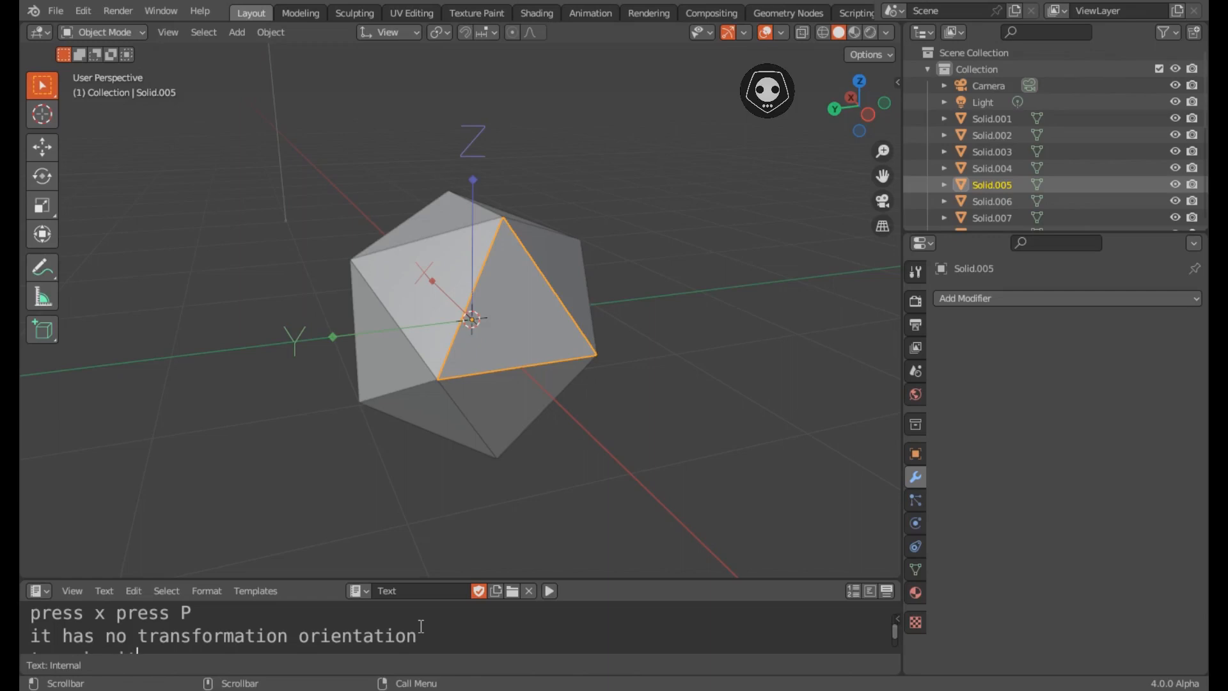
key(Return)
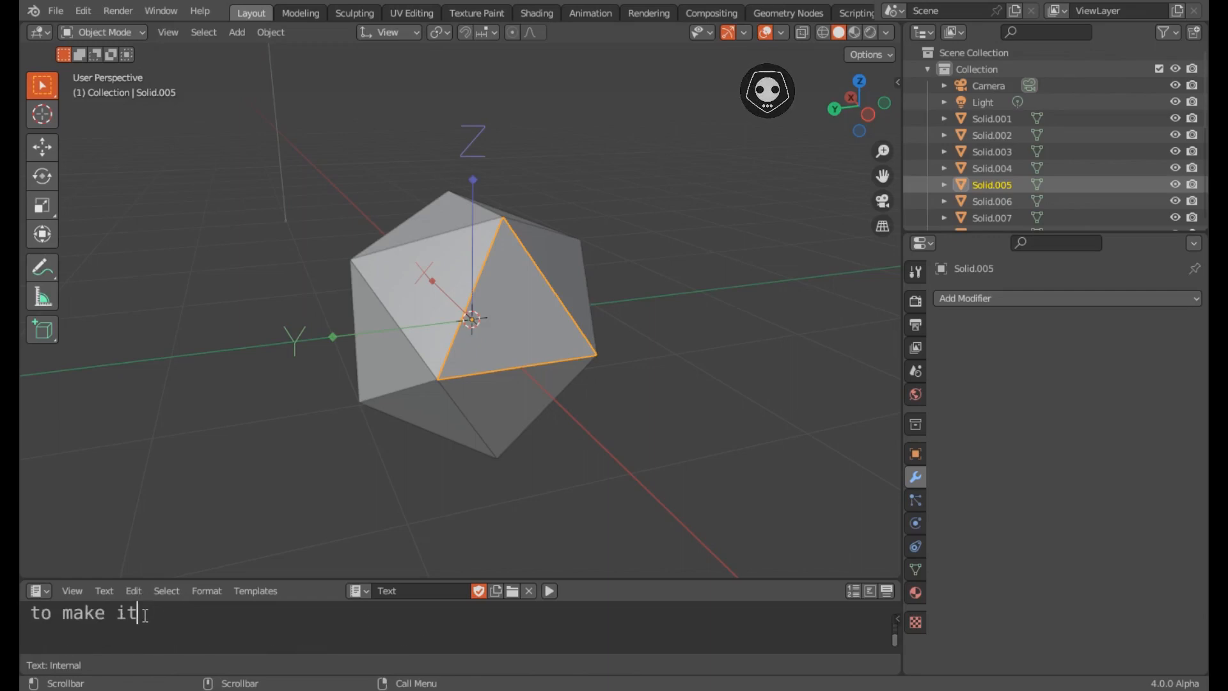
Step: Set the origin of the Solid.005 face piece to its geometry
scroll(455, 292, up, 2)
middle_drag(536, 278, 561, 340)
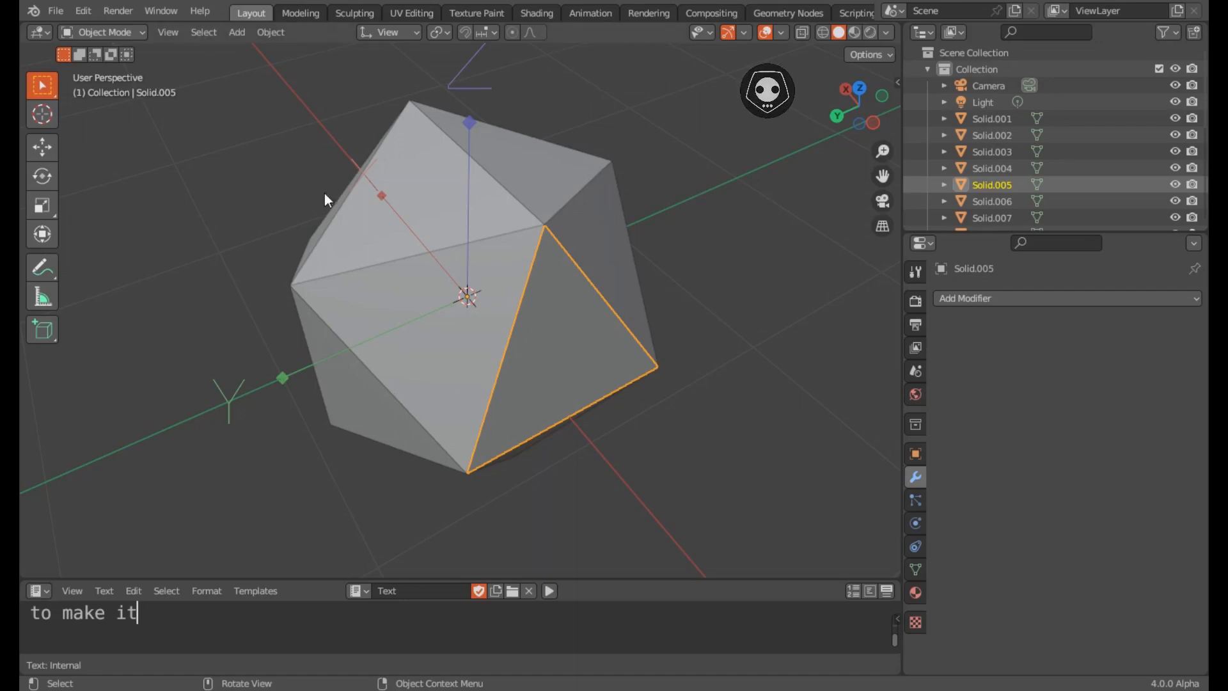
click(270, 32)
mouse_move(307, 67)
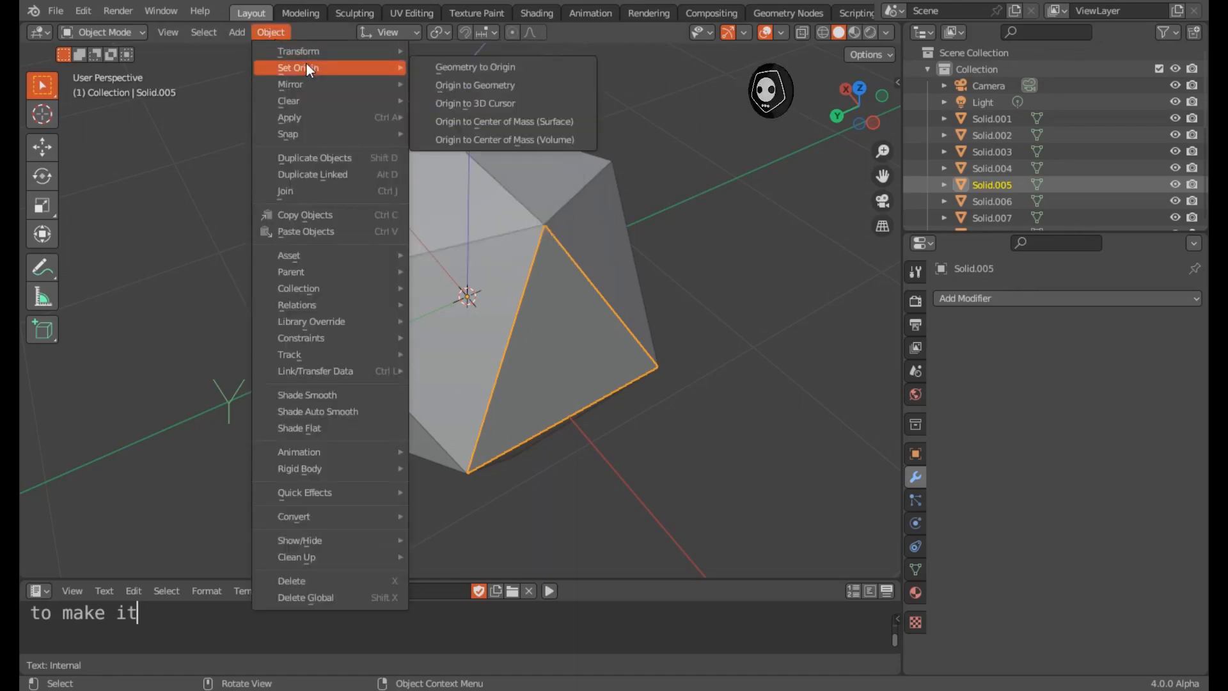
click(489, 84)
middle_drag(510, 188, 521, 252)
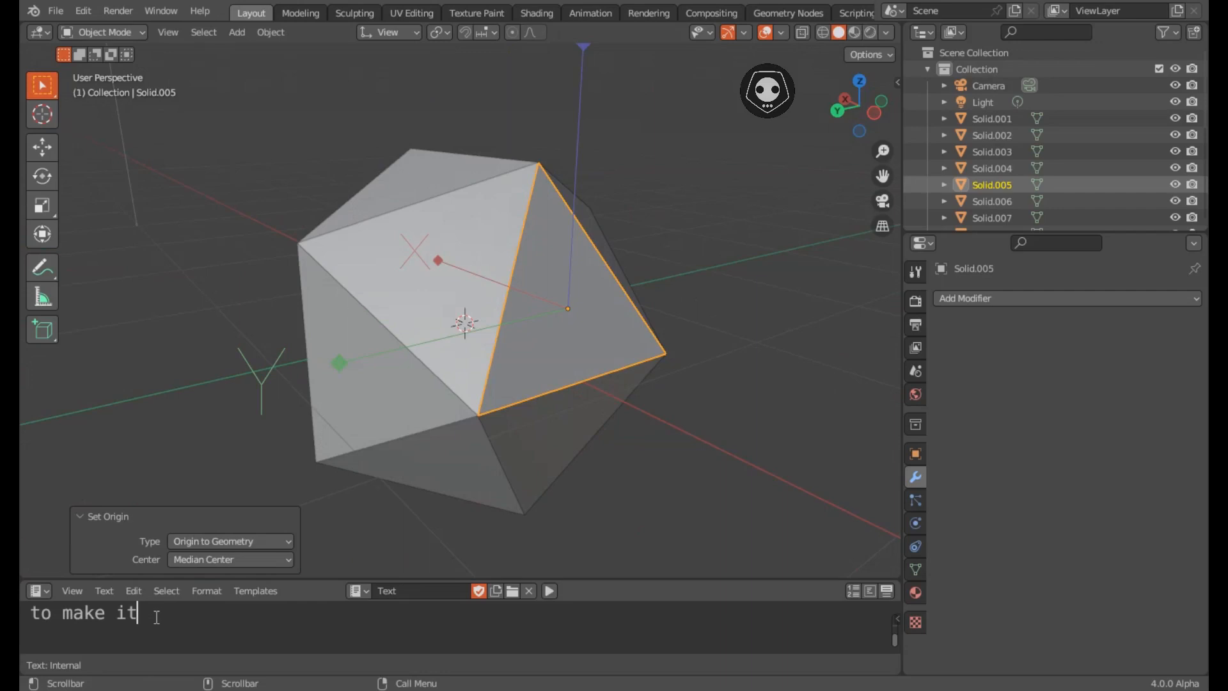
Step: Append "but it is not yet" to the "to make it" note and add the line "orientation is not as normal face"
text(but it is not)
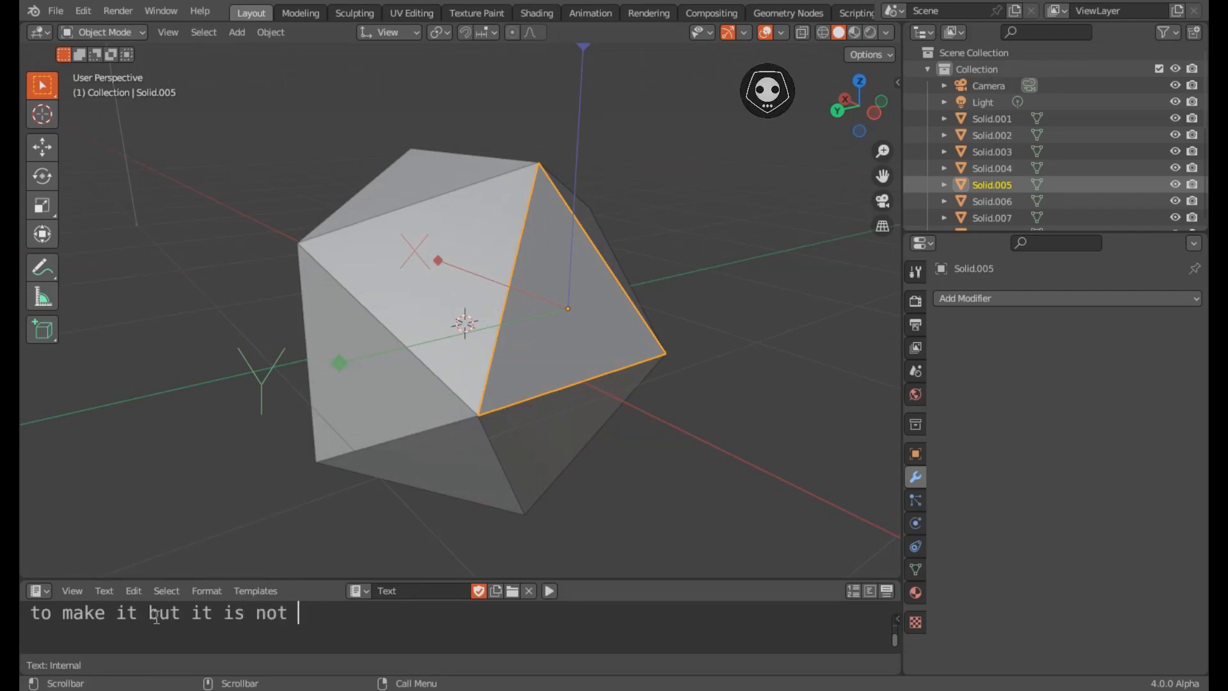
text( yet)
text( orientatio)
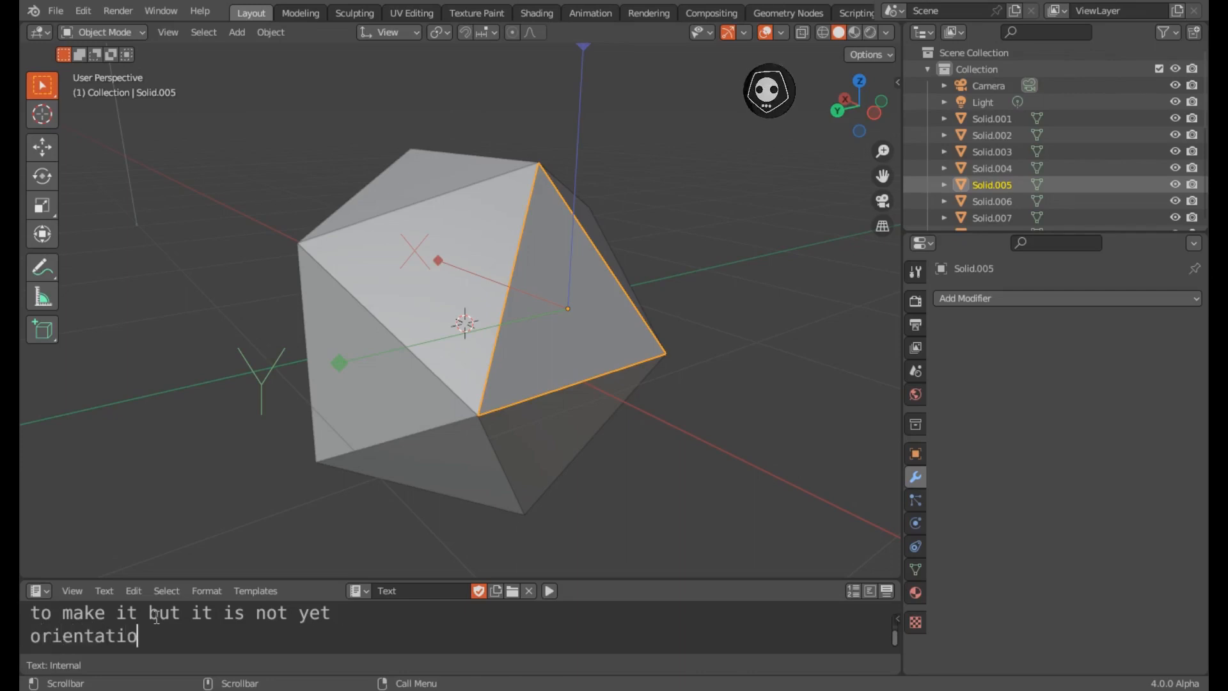
text(n is not as normal face)
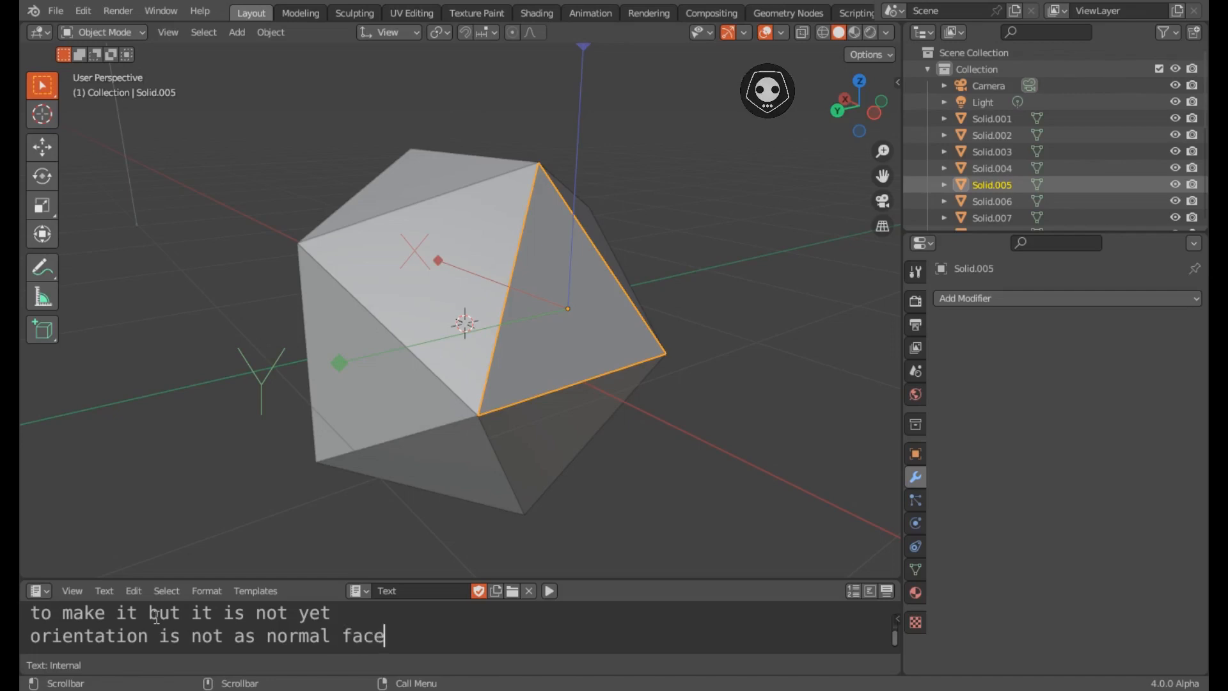
scroll(165, 630, down, 1)
scroll(167, 633, up, 1)
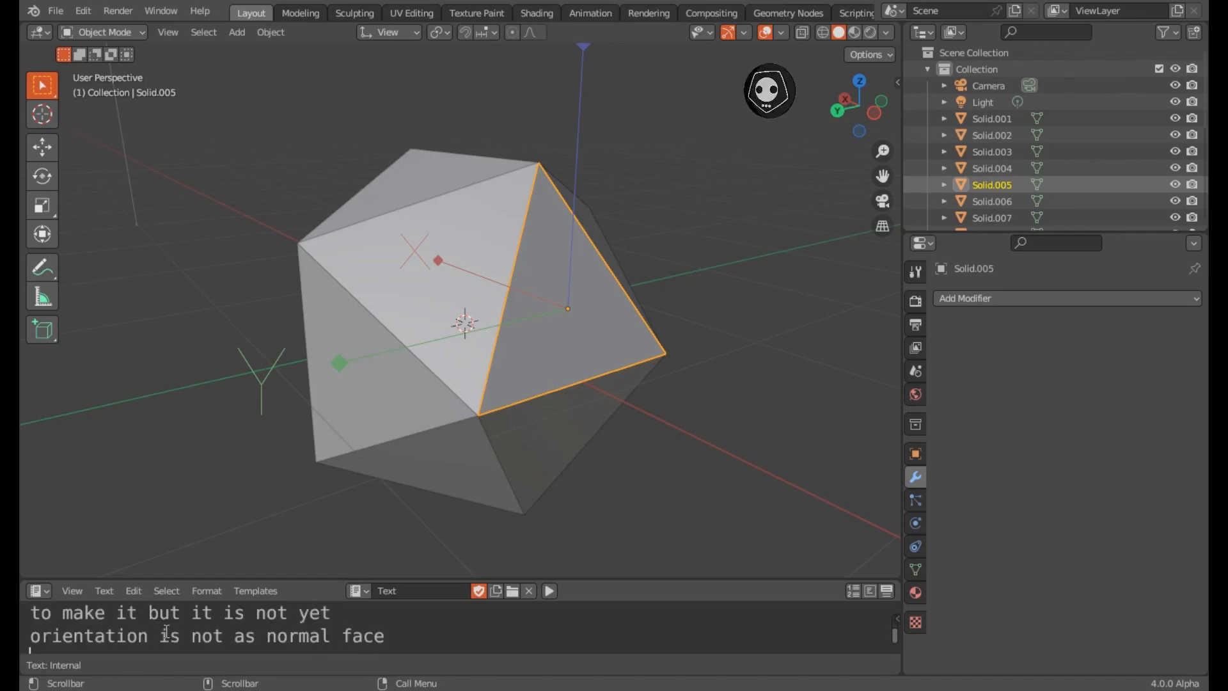
scroll(168, 632, down, 1)
Step: Set the origin of the upper face piece Solid.012 to its geometry
middle_drag(582, 339, 439, 335)
click(488, 239)
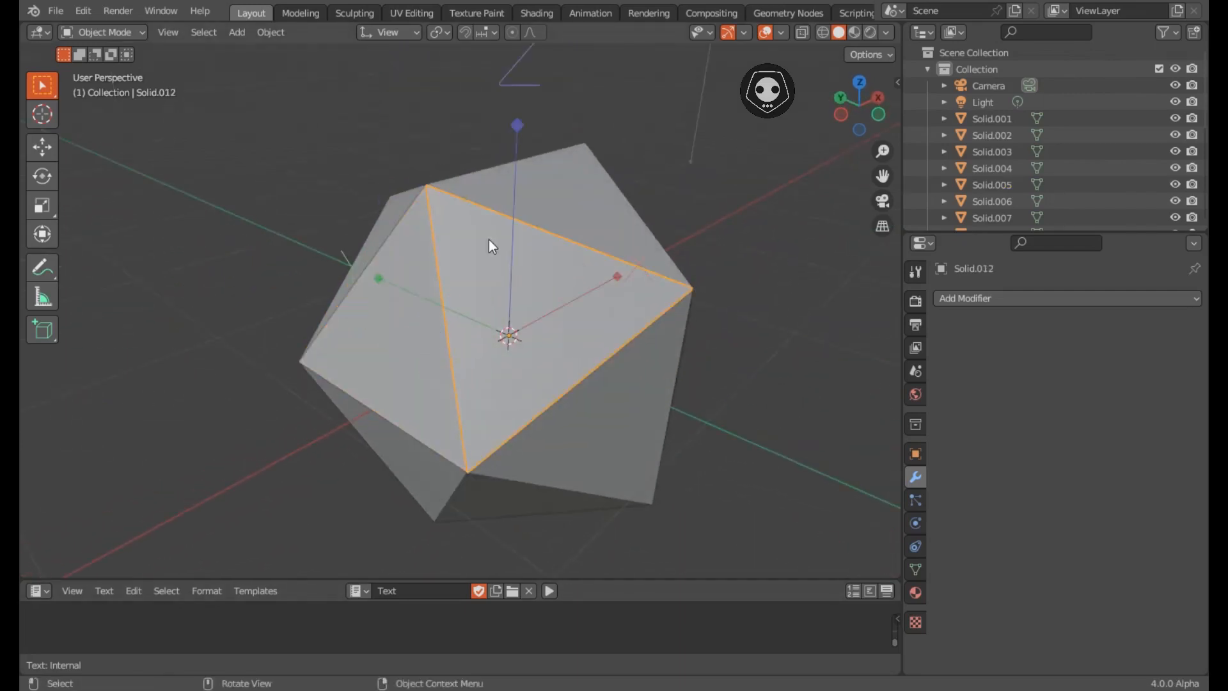
click(268, 32)
mouse_move(291, 67)
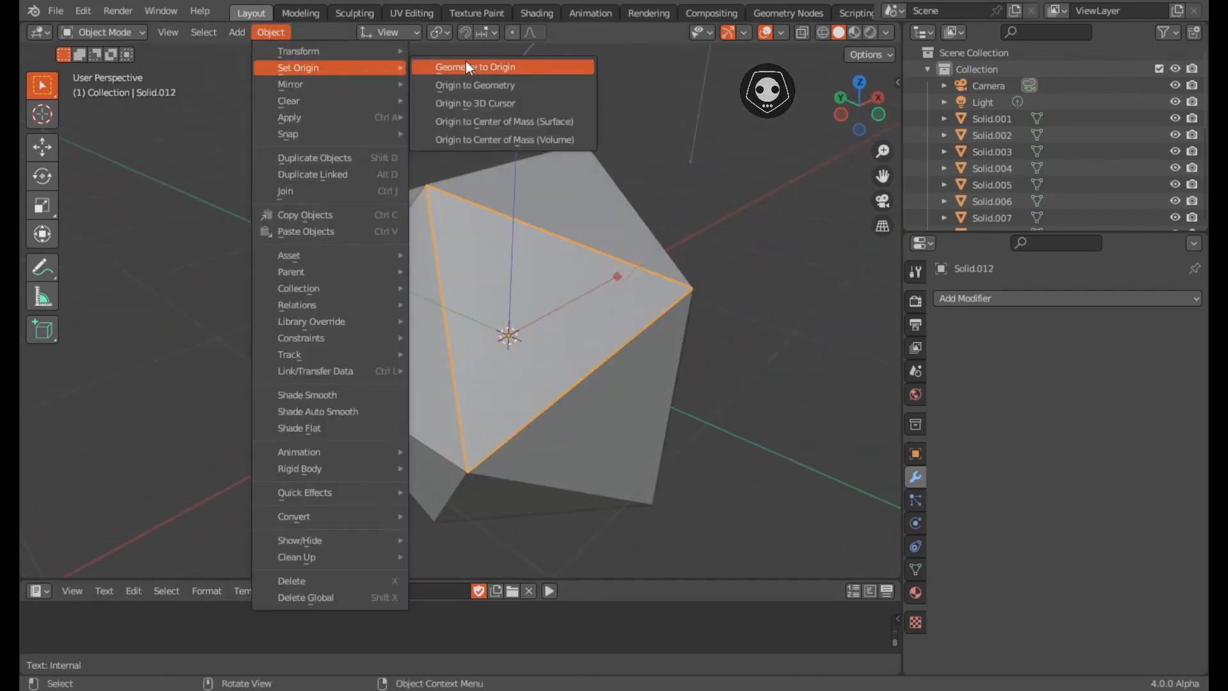
click(466, 66)
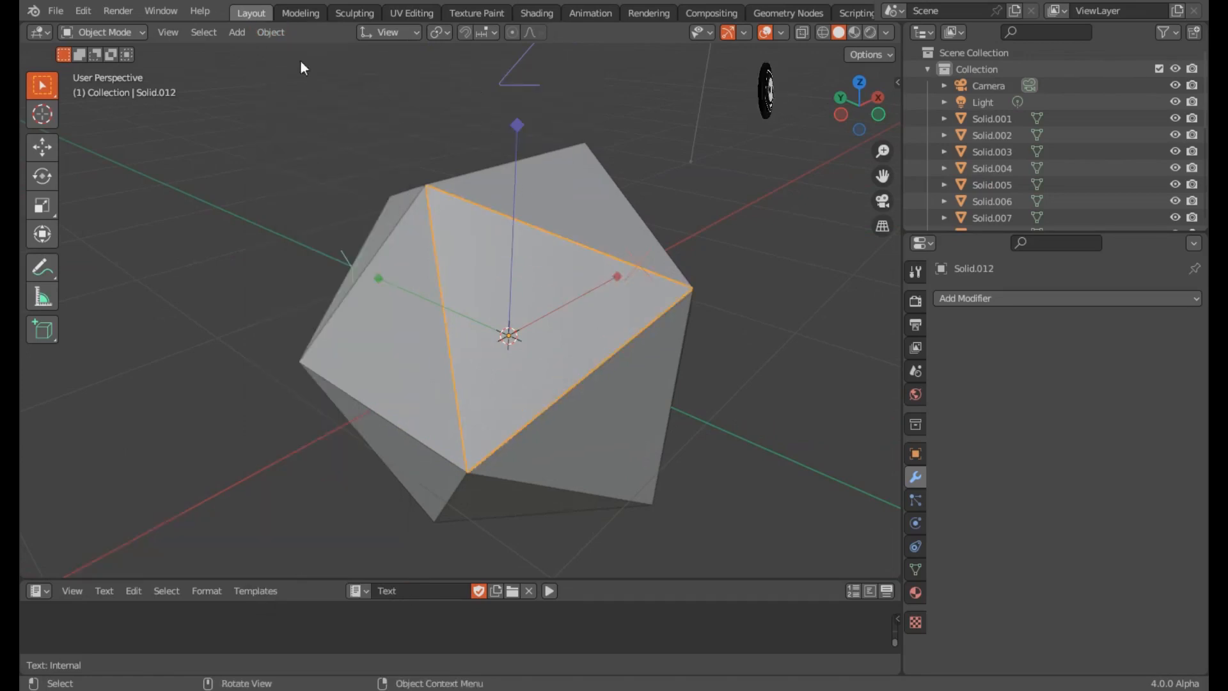
click(267, 31)
mouse_move(290, 58)
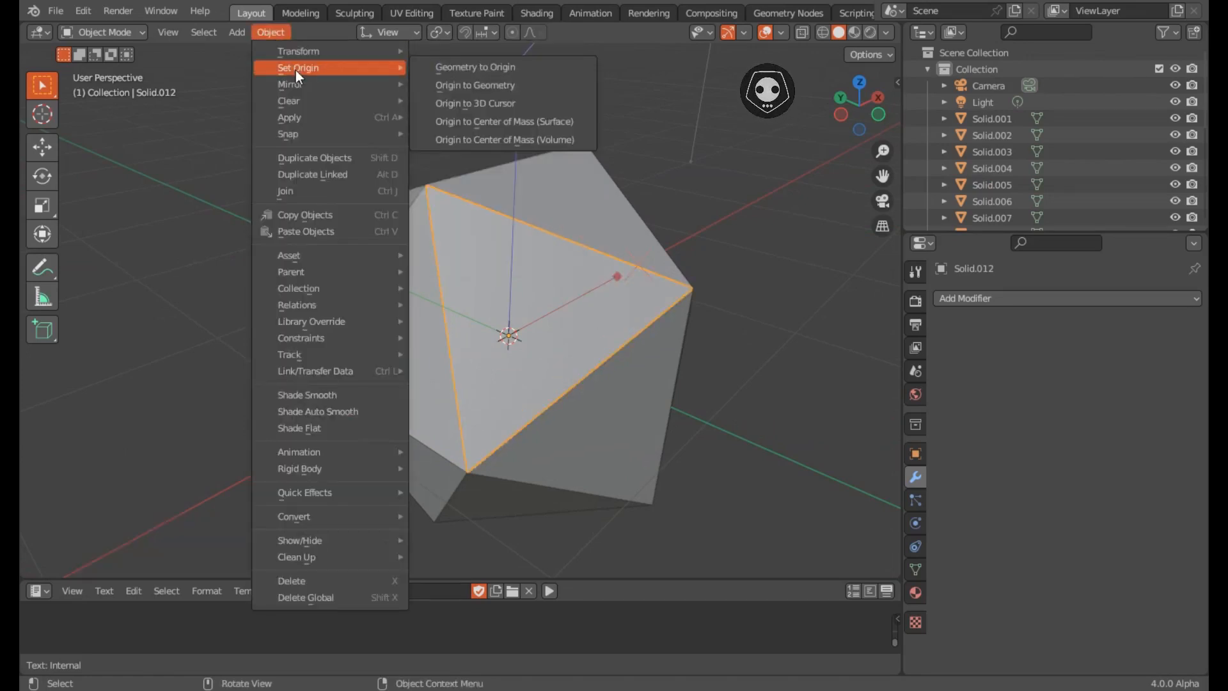
click(473, 86)
Step: Set the origin of the Solid.019 face piece to its geometry
middle_drag(449, 333, 615, 353)
click(423, 280)
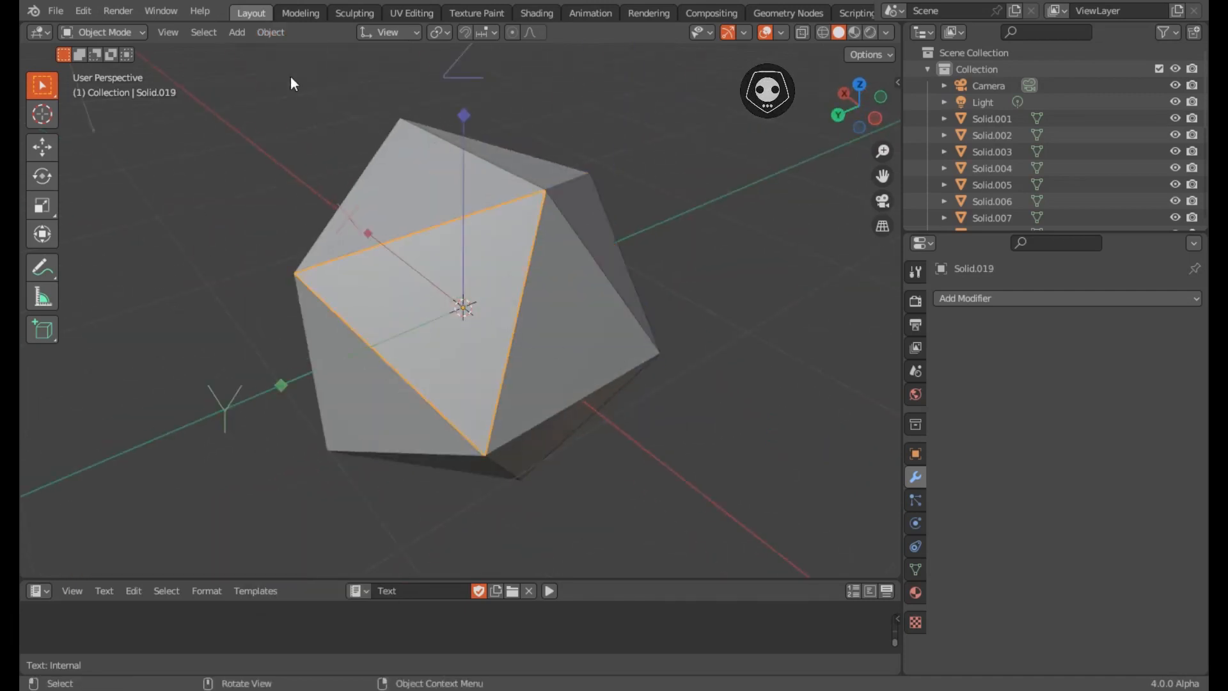
click(268, 31)
mouse_move(289, 68)
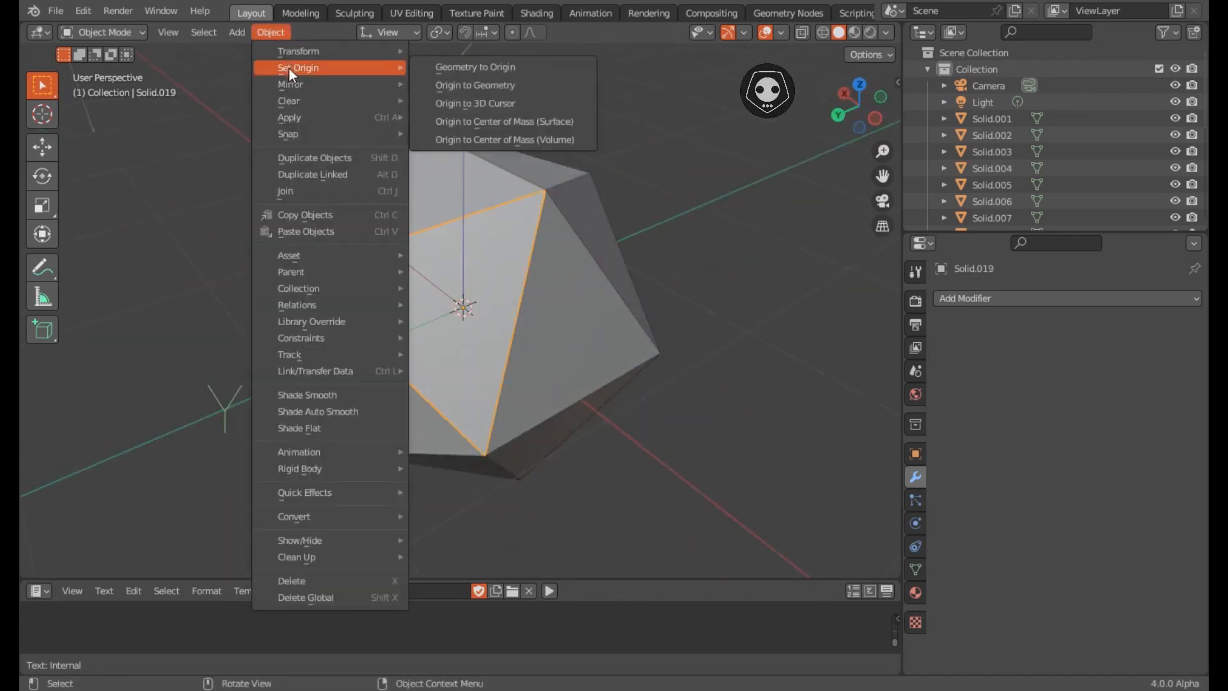
click(473, 85)
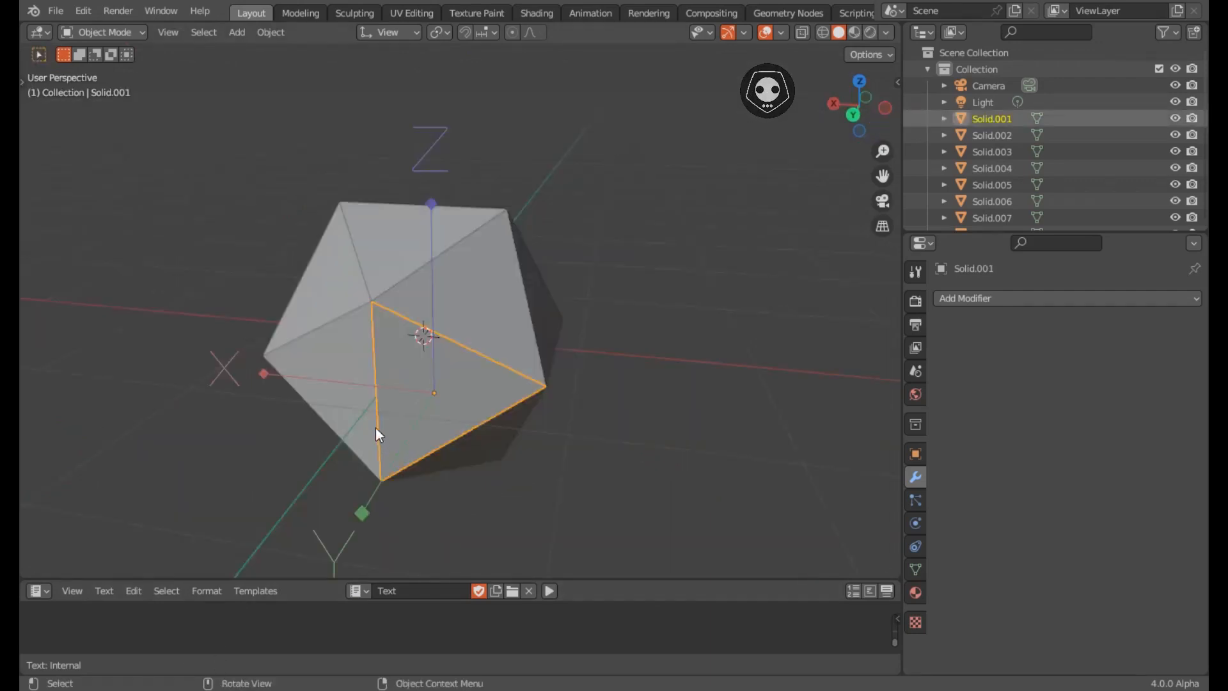
Step: Check the origins of several face pieces around the icosahedron and set the Solid.020 piece's origin to its geometry
middle_drag(375, 428, 309, 394)
shift+middle_drag(391, 330, 497, 359)
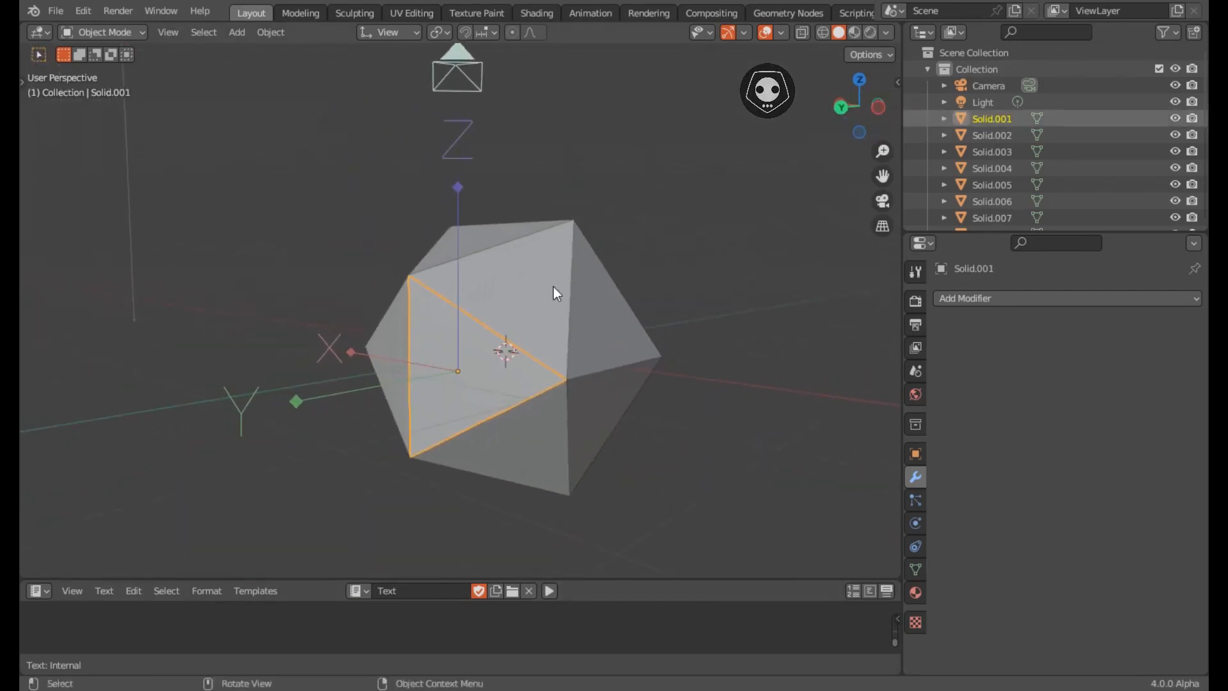
click(554, 287)
click(614, 318)
middle_drag(592, 354, 543, 328)
click(475, 388)
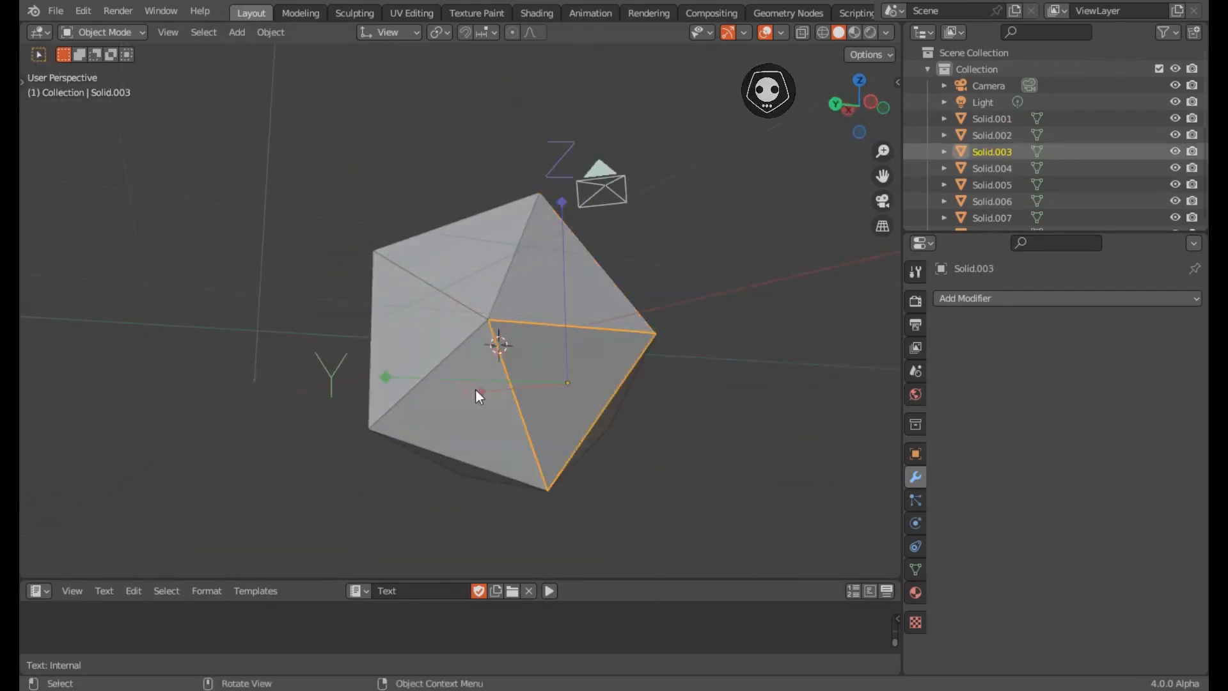
click(464, 399)
middle_drag(463, 401, 431, 323)
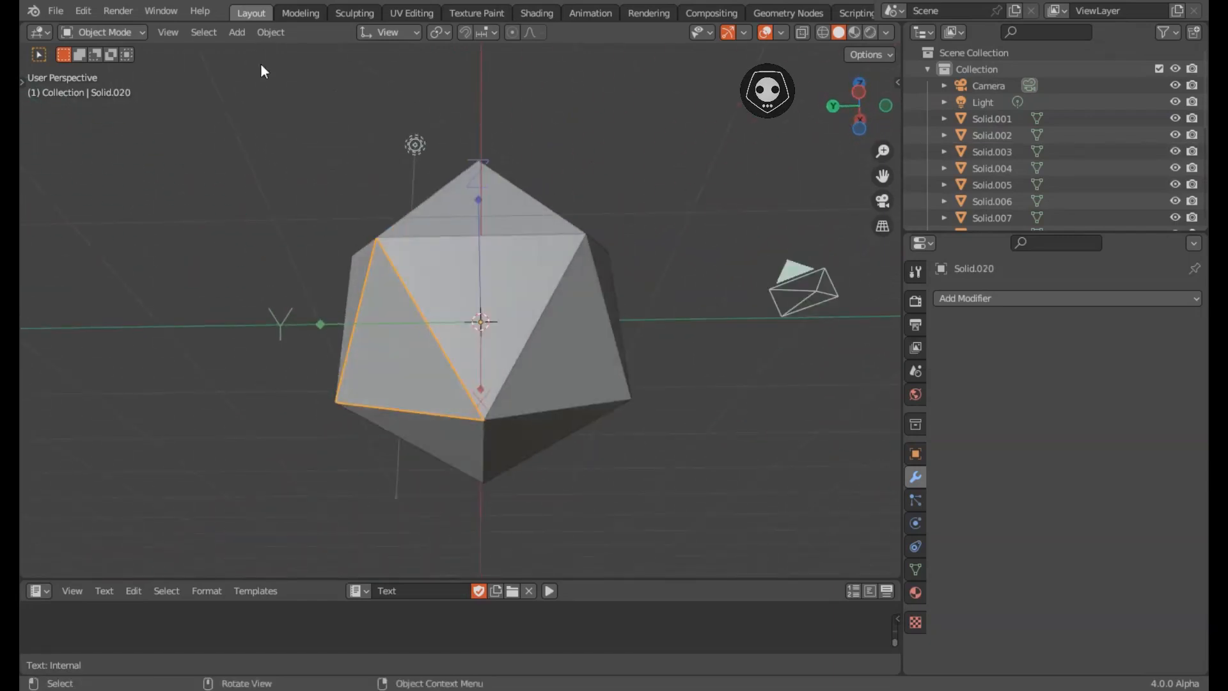
click(270, 32)
mouse_move(279, 67)
click(457, 83)
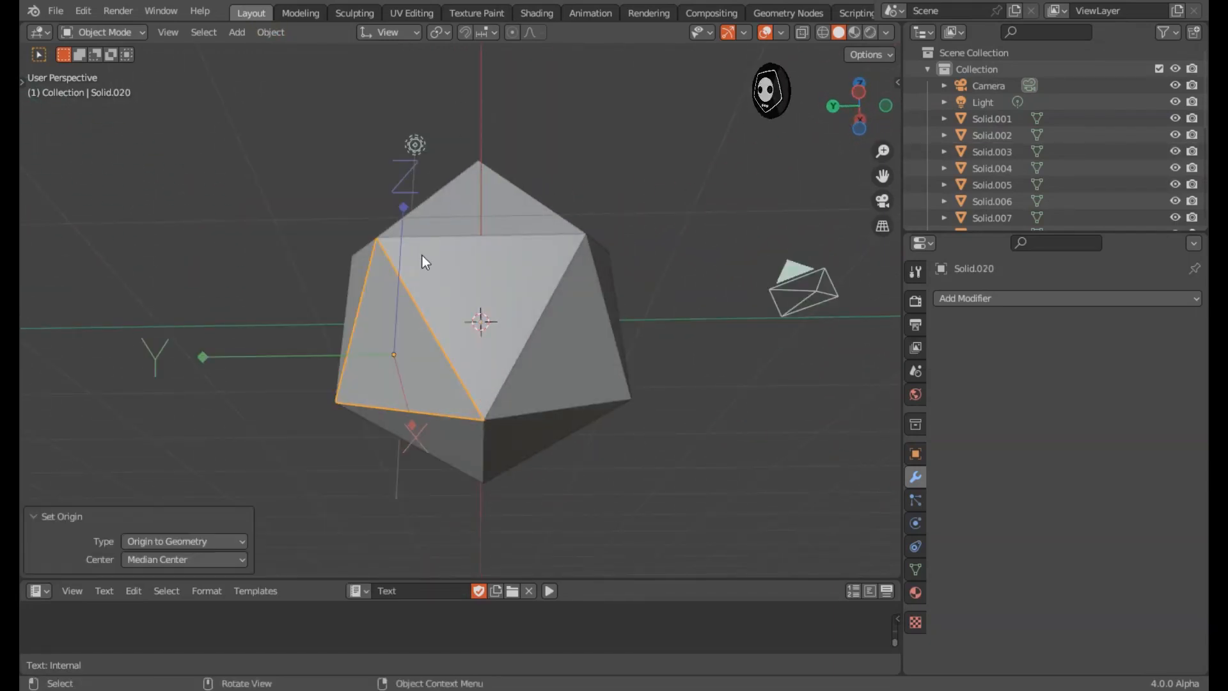
Step: Set the origin of the Solid.008 face piece to its geometry
middle_drag(423, 256, 313, 76)
click(448, 369)
click(261, 32)
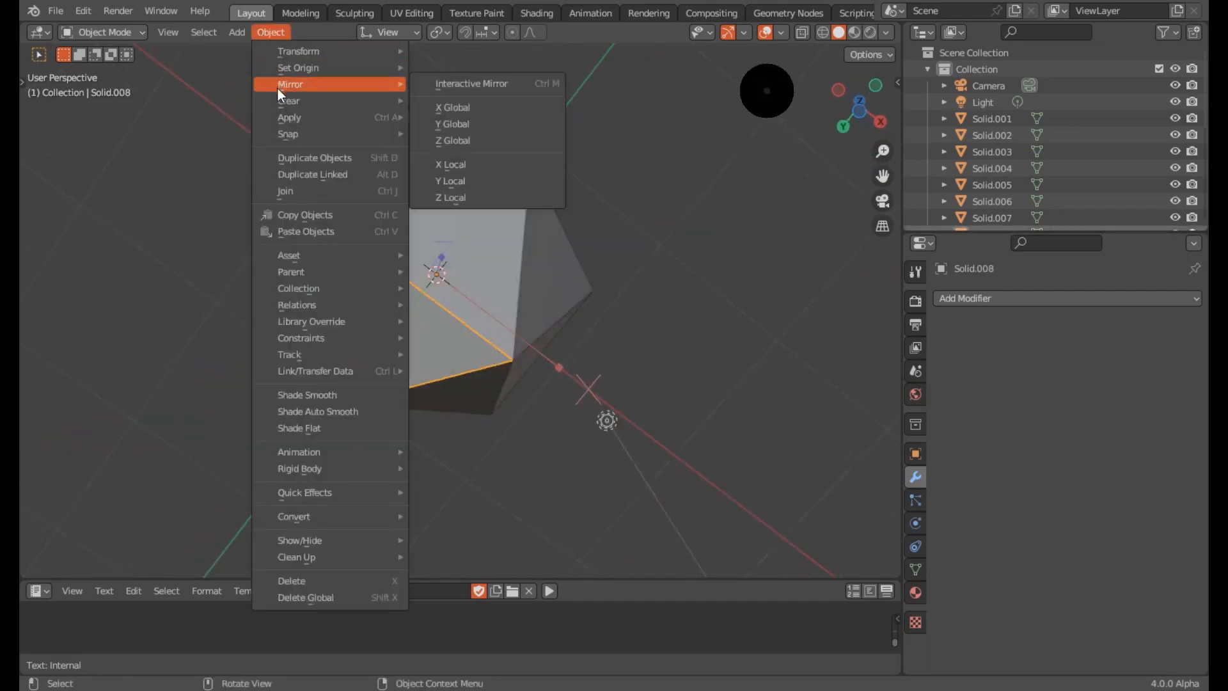
mouse_move(296, 67)
click(458, 87)
Step: Select further face pieces around the icosahedron and examine where their origins and axes lie
middle_drag(308, 292, 352, 330)
click(398, 269)
middle_drag(360, 284, 352, 423)
click(406, 389)
middle_drag(406, 389, 461, 400)
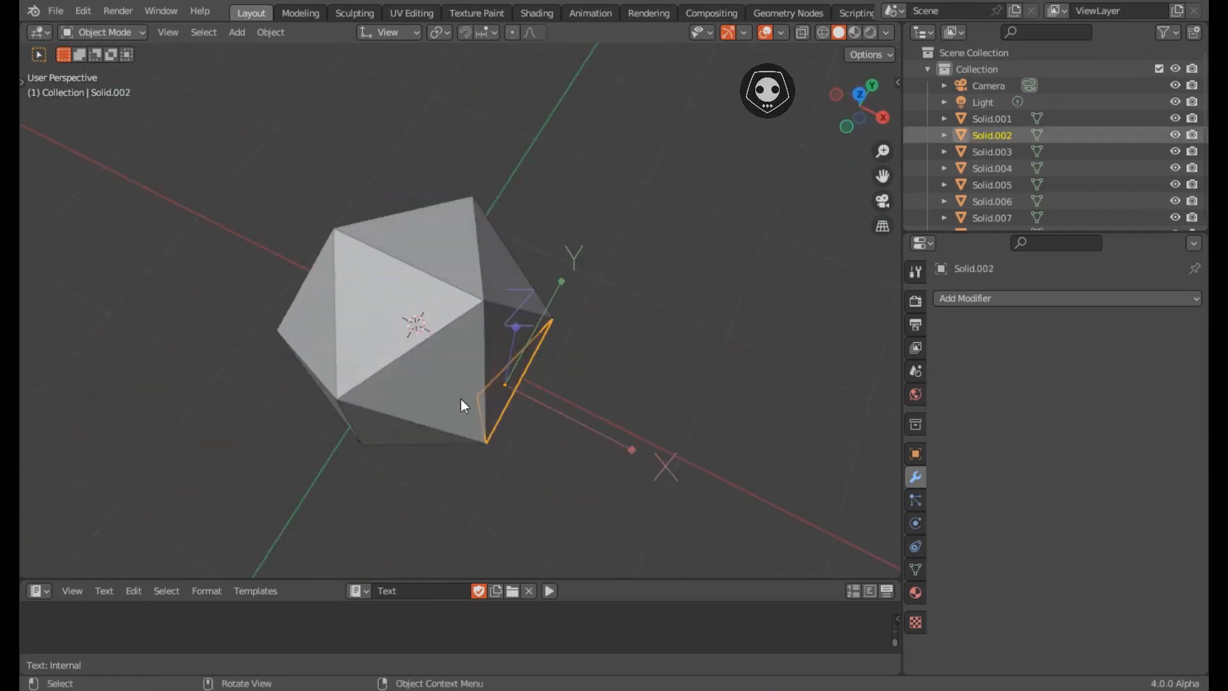
scroll(461, 400, up, 2)
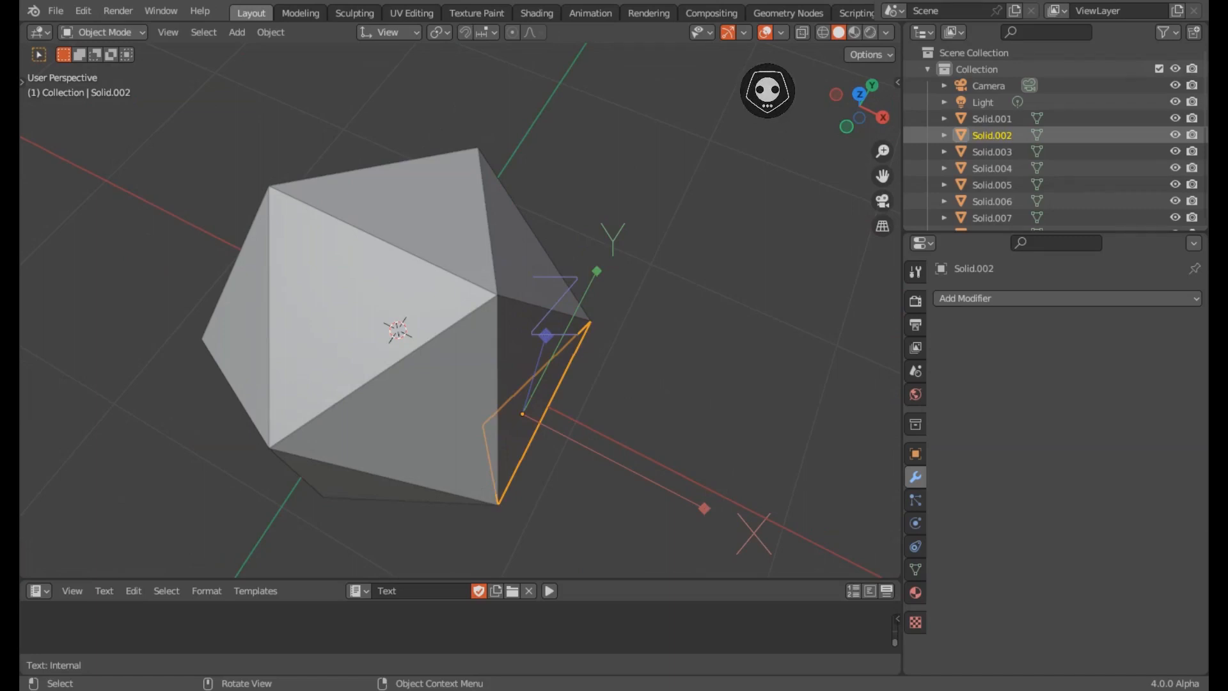
middle_drag(390, 351, 437, 384)
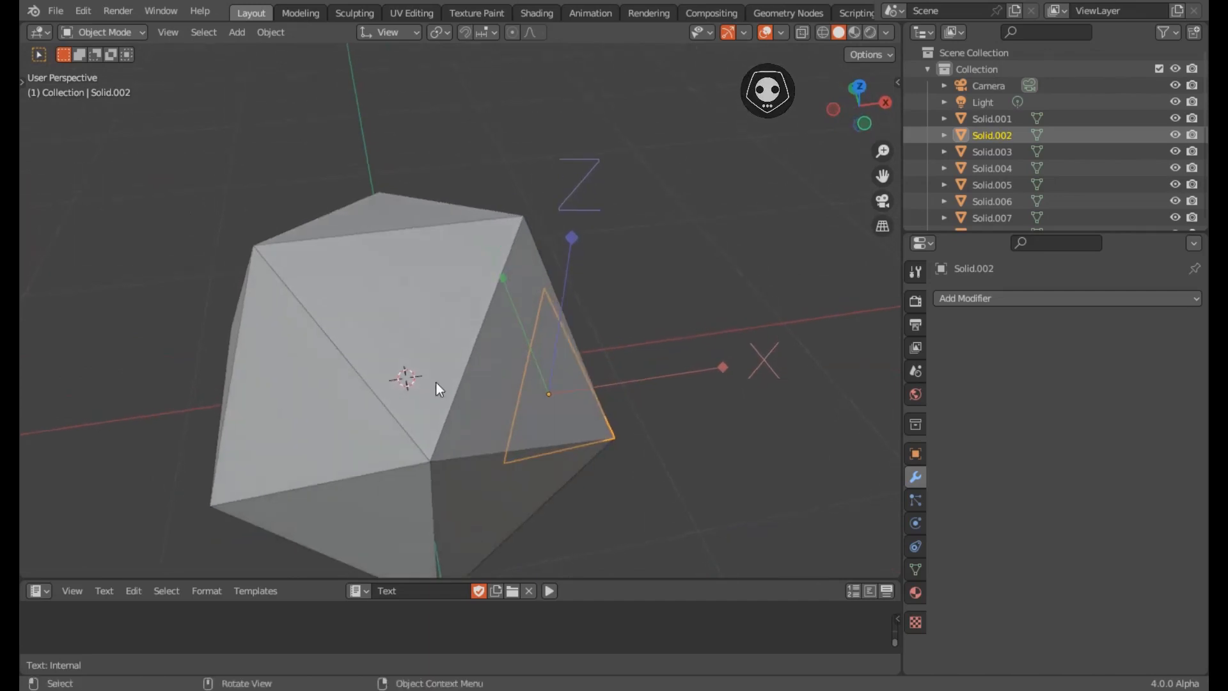
text(to make it but it is not yet orientation is not as normal face)
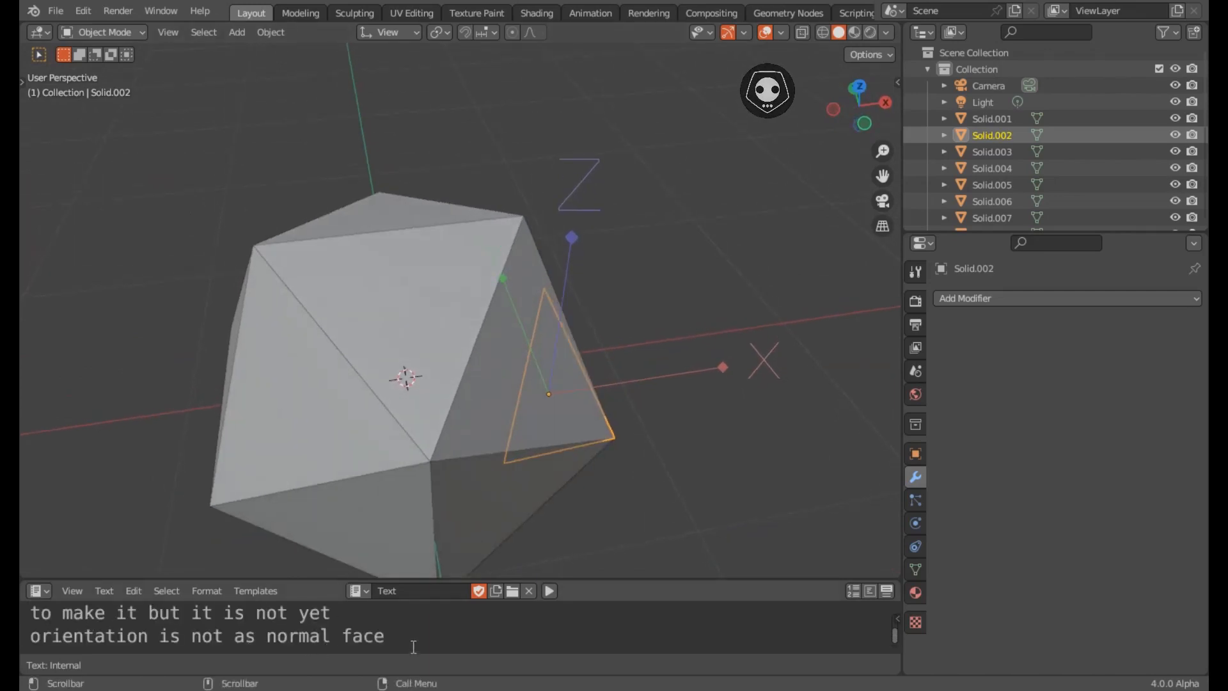
key(Return)
scroll(127, 634, down, 2)
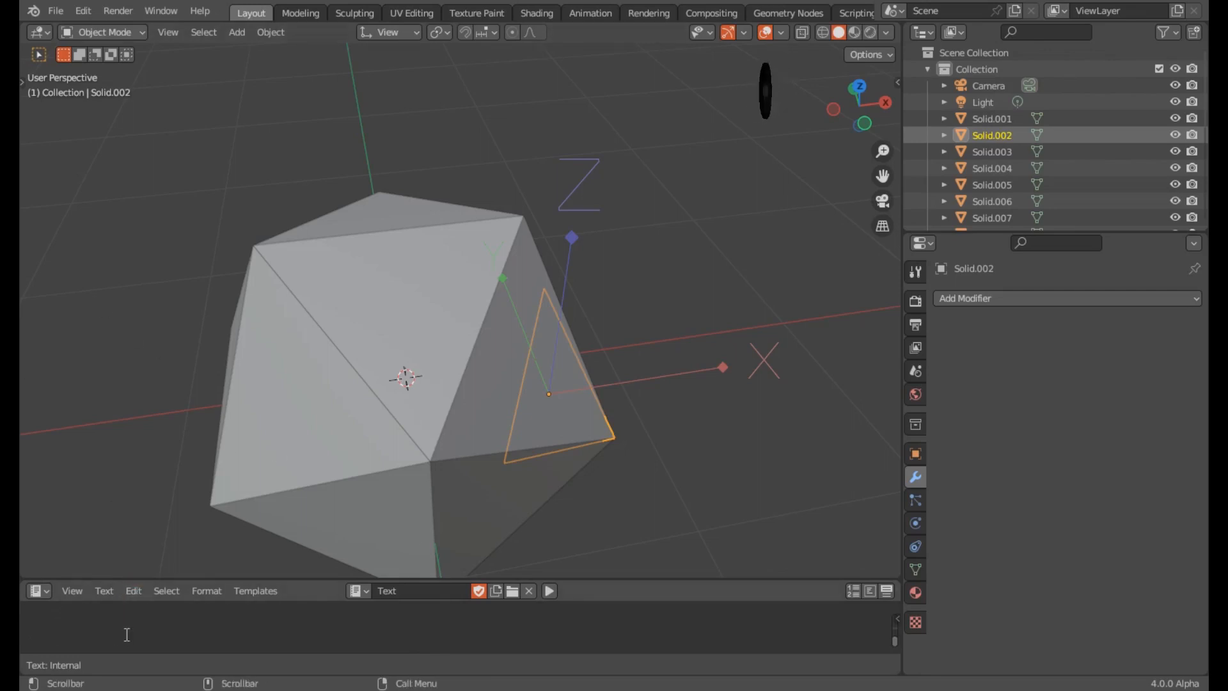
scroll(128, 634, up, 2)
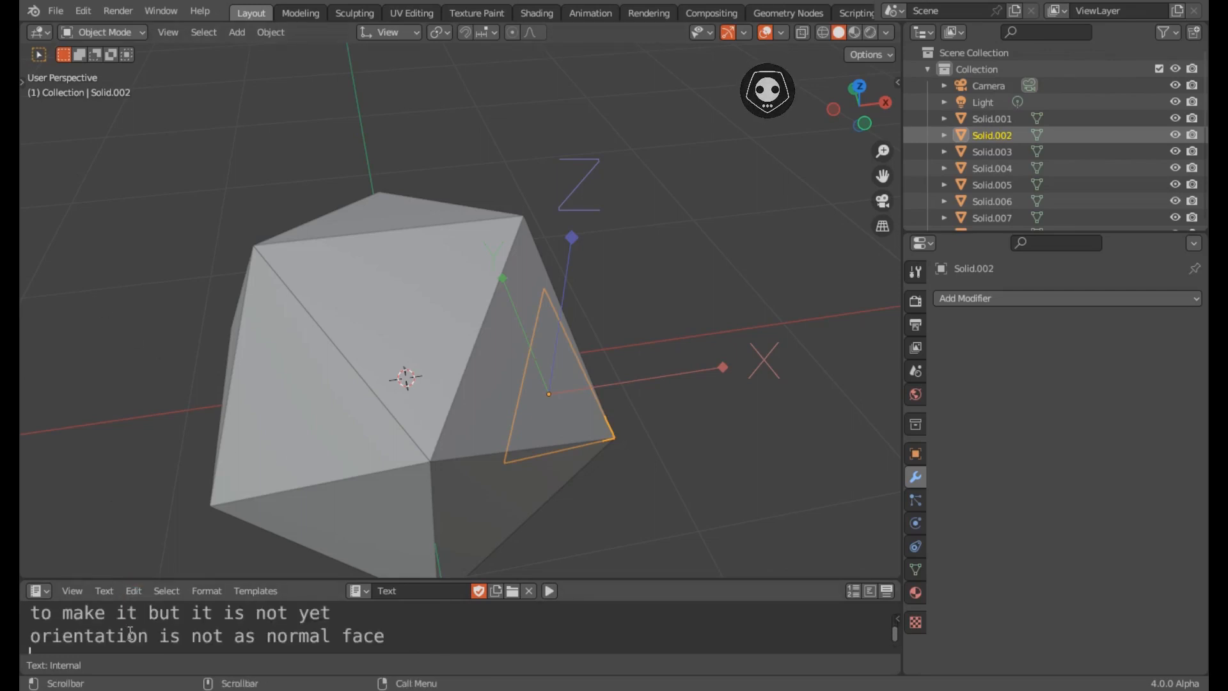
Step: Add the line "to do it" to the notes
text(to do )
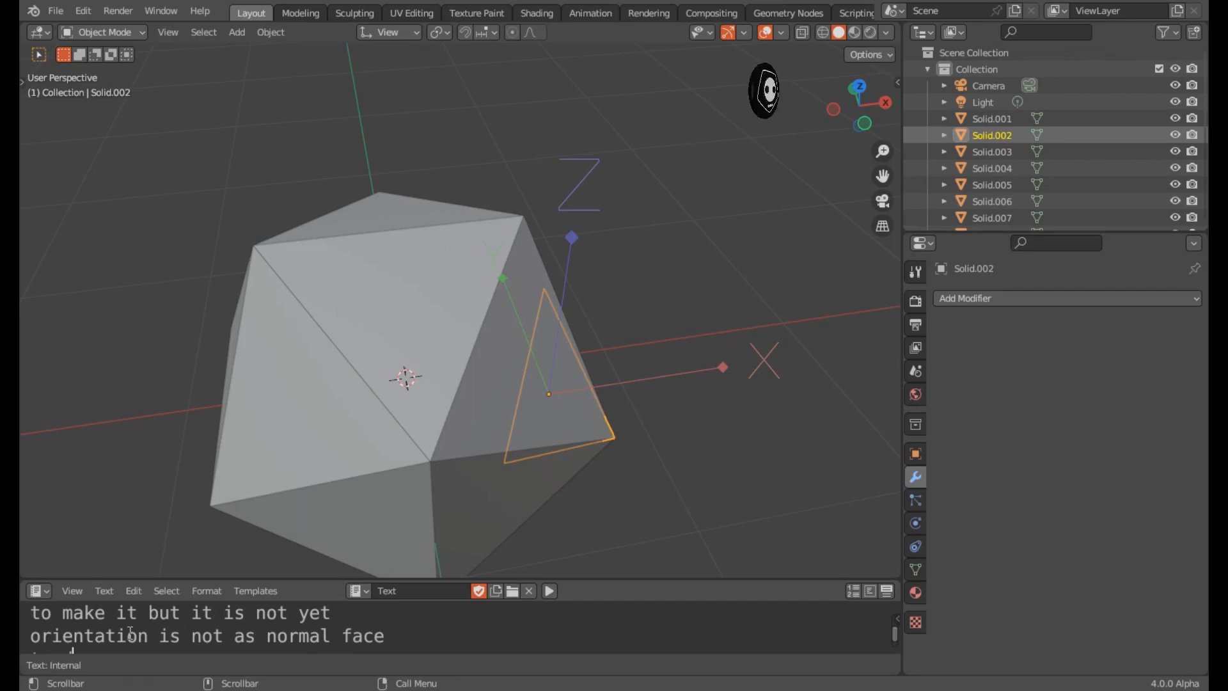
text(it)
key(Return)
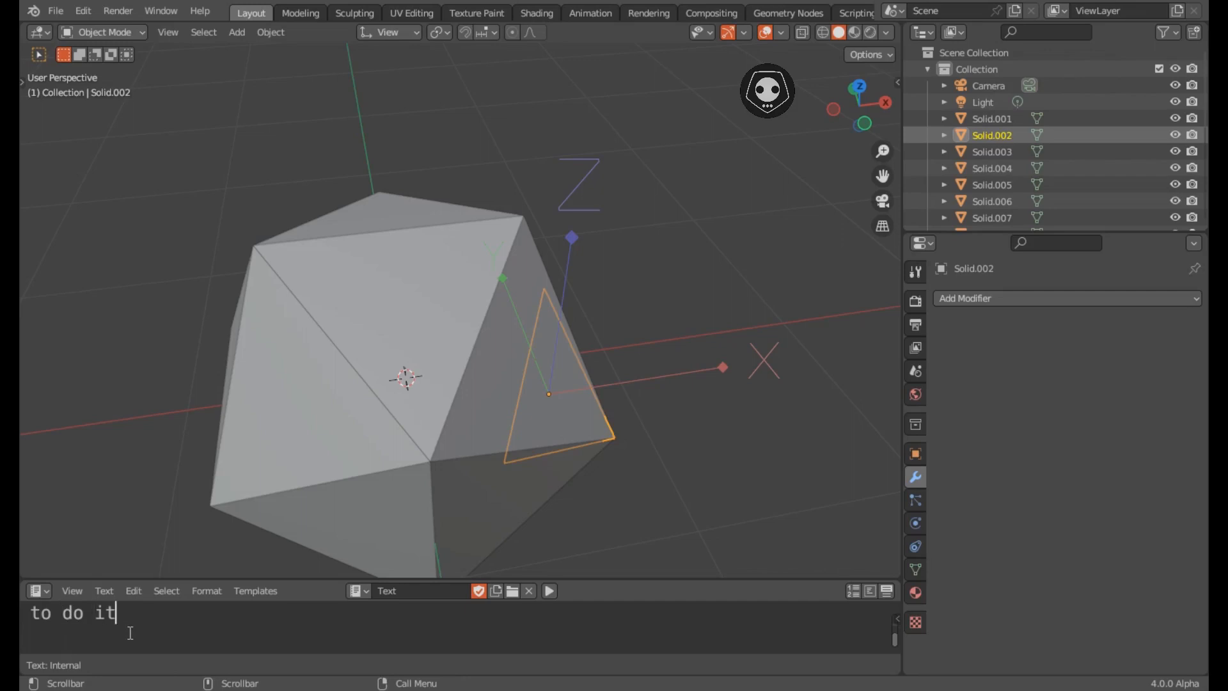
Step: Enter Edit Mode on the Solid.002 face piece and select one of its edges in edge select mode
middle_drag(471, 459, 295, 333)
middle_drag(446, 353, 493, 387)
scroll(407, 415, up, 2)
scroll(491, 392, up, 2)
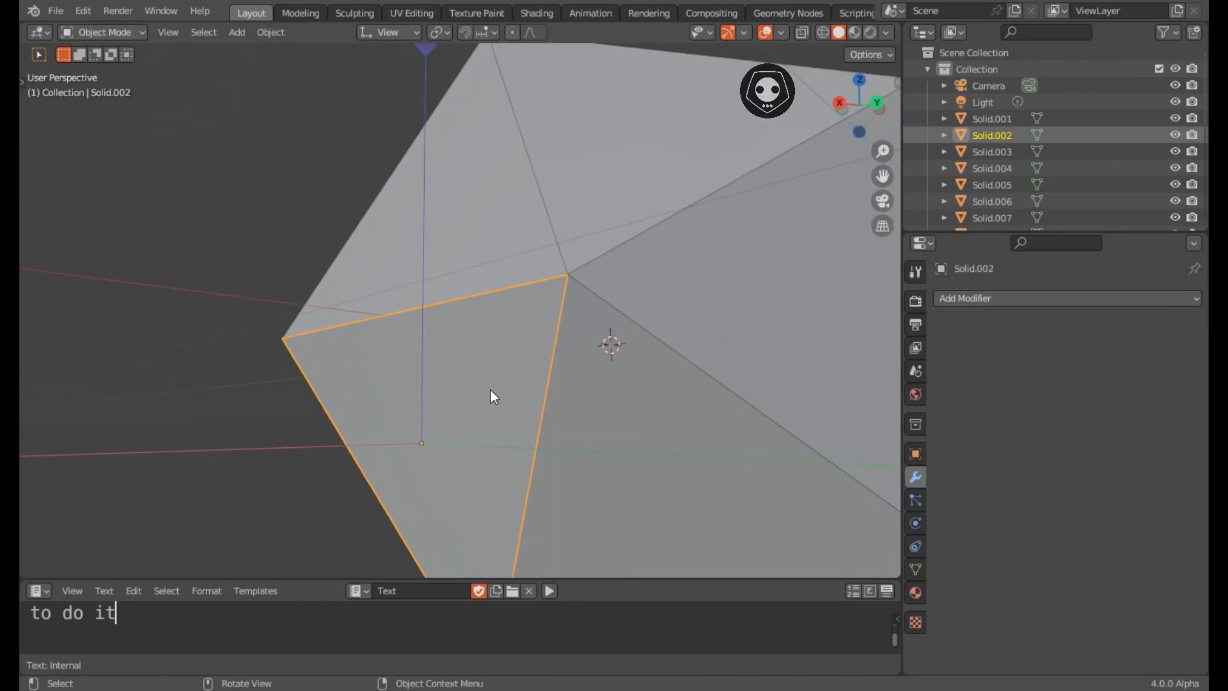
click(97, 31)
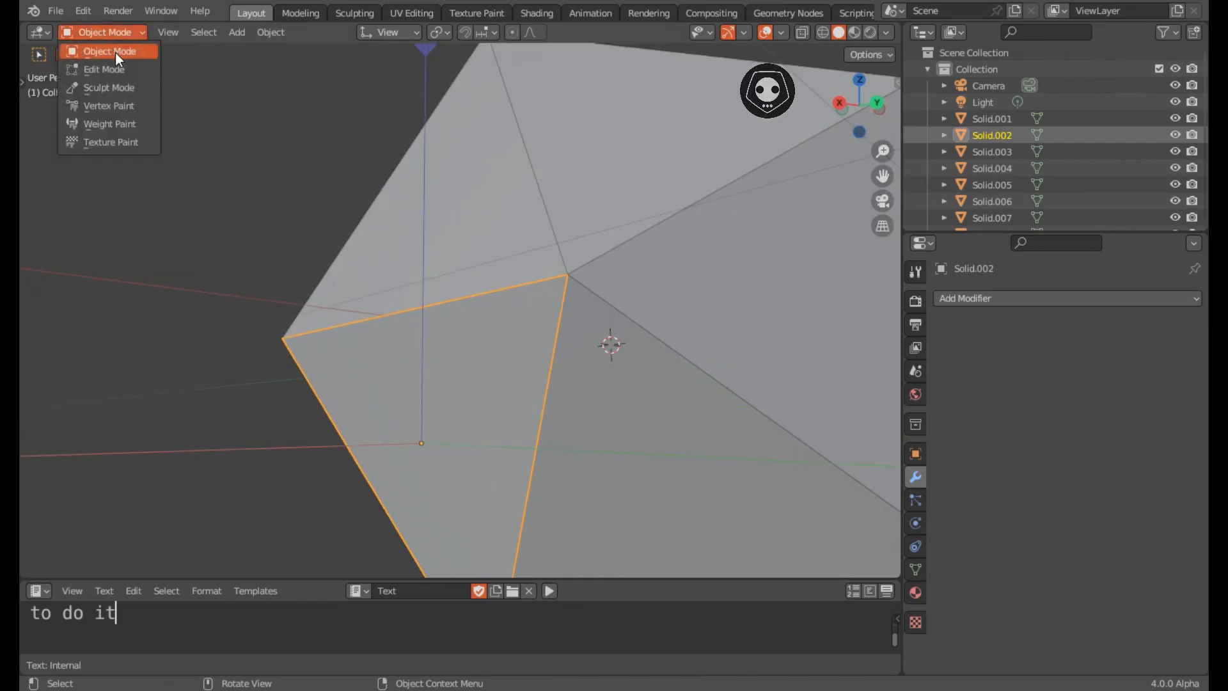
click(105, 69)
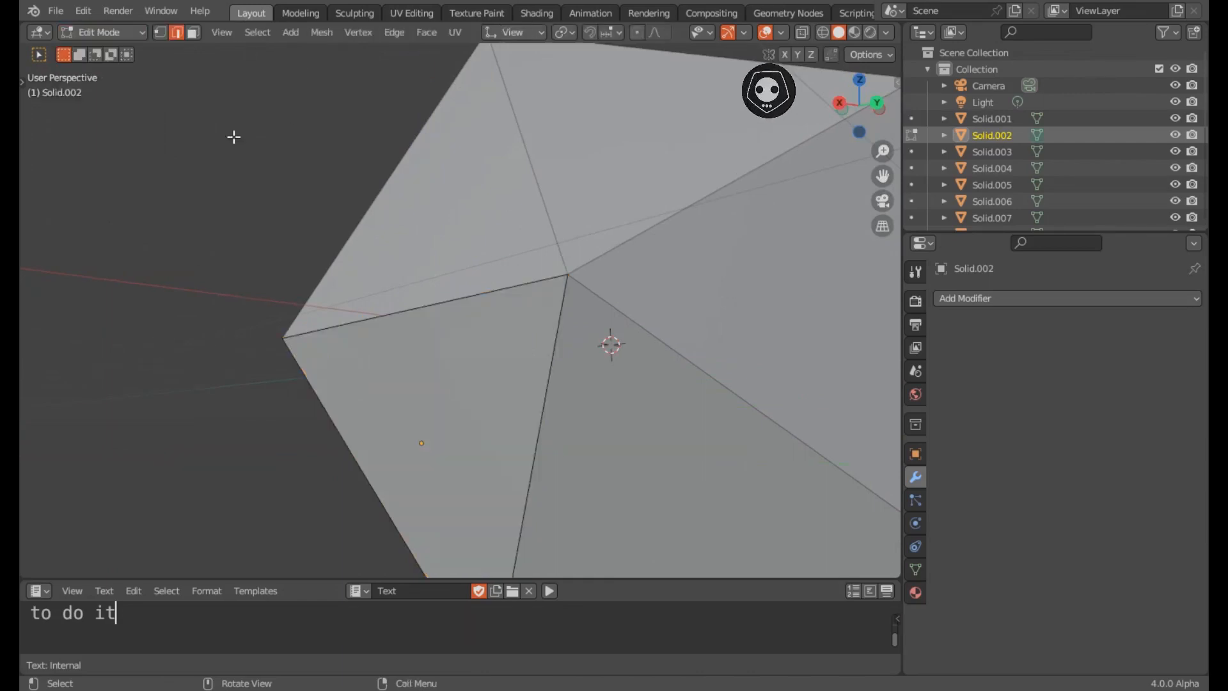
middle_drag(468, 327, 511, 331)
scroll(381, 239, down, 2)
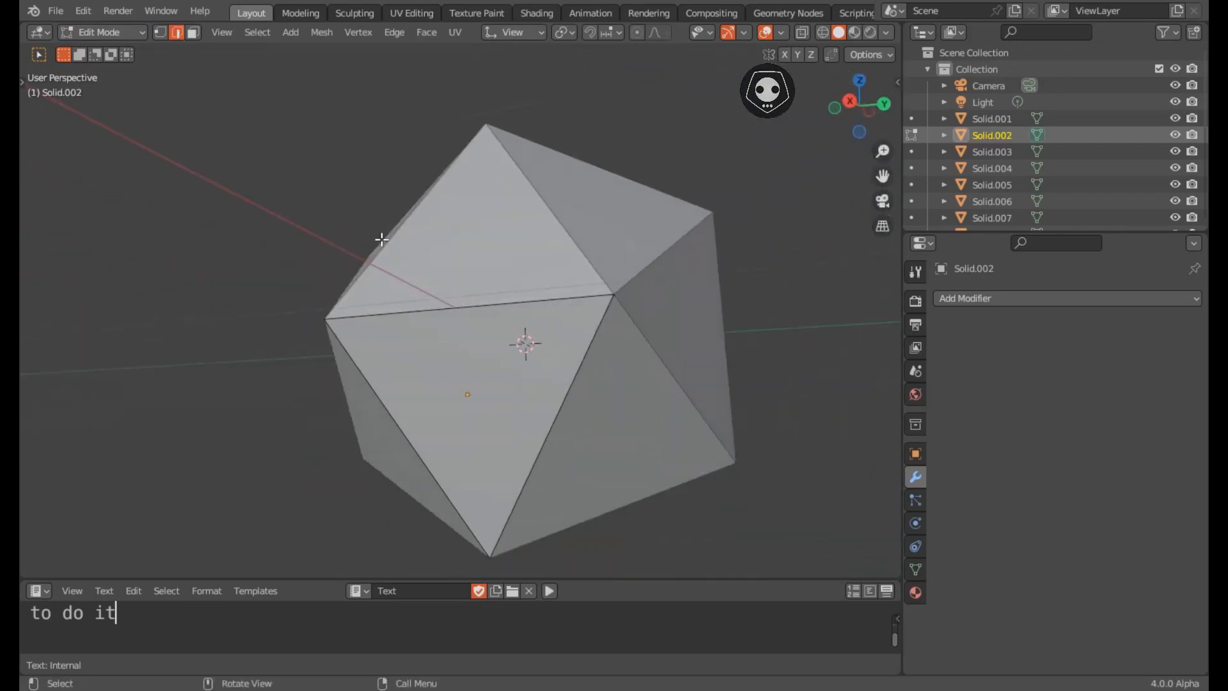
click(174, 31)
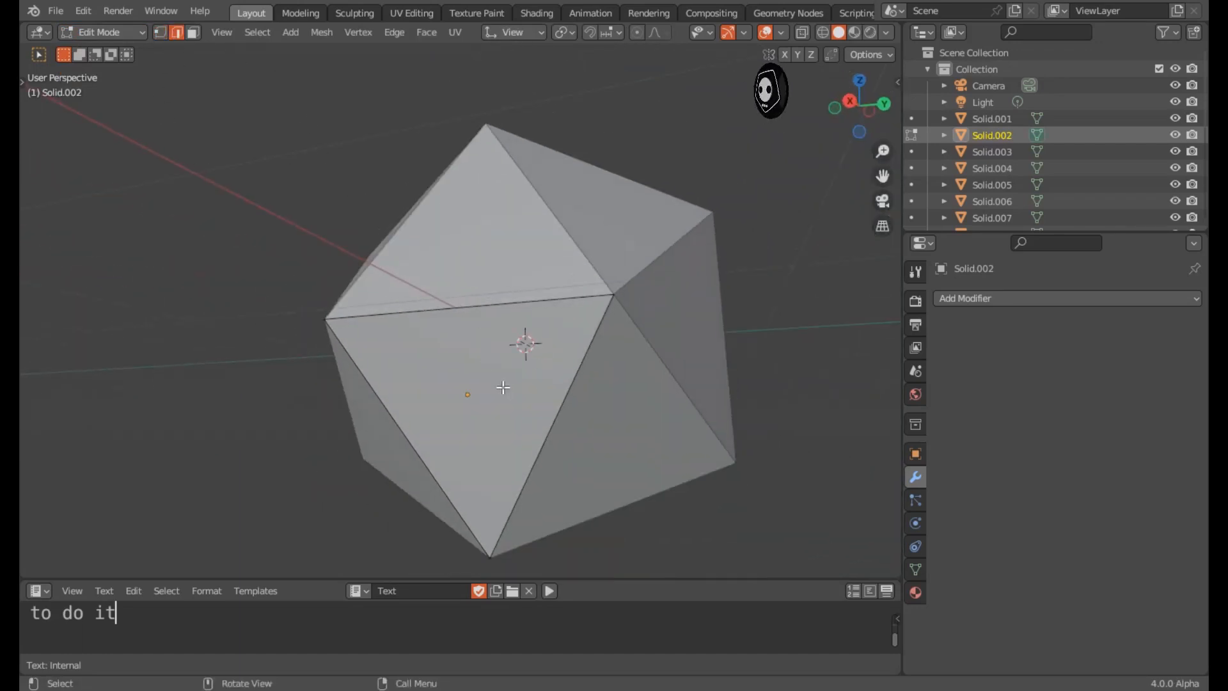
middle_drag(469, 302, 523, 359)
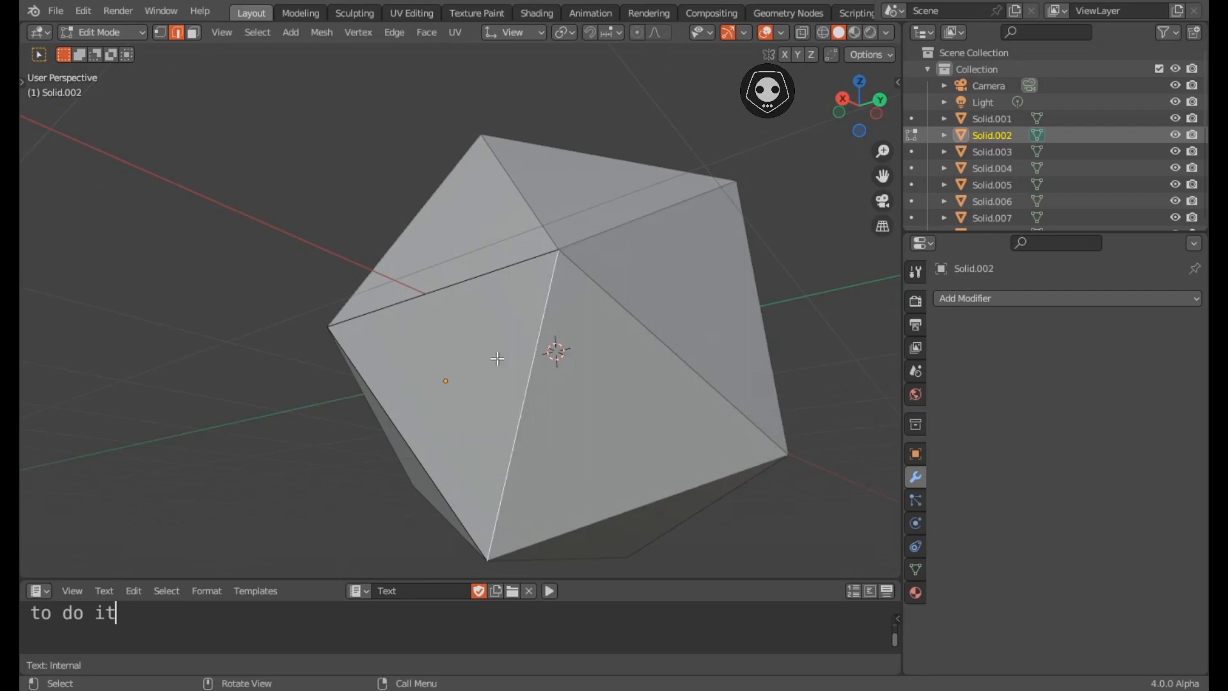
middle_drag(496, 359, 481, 412)
scroll(536, 377, down, 2)
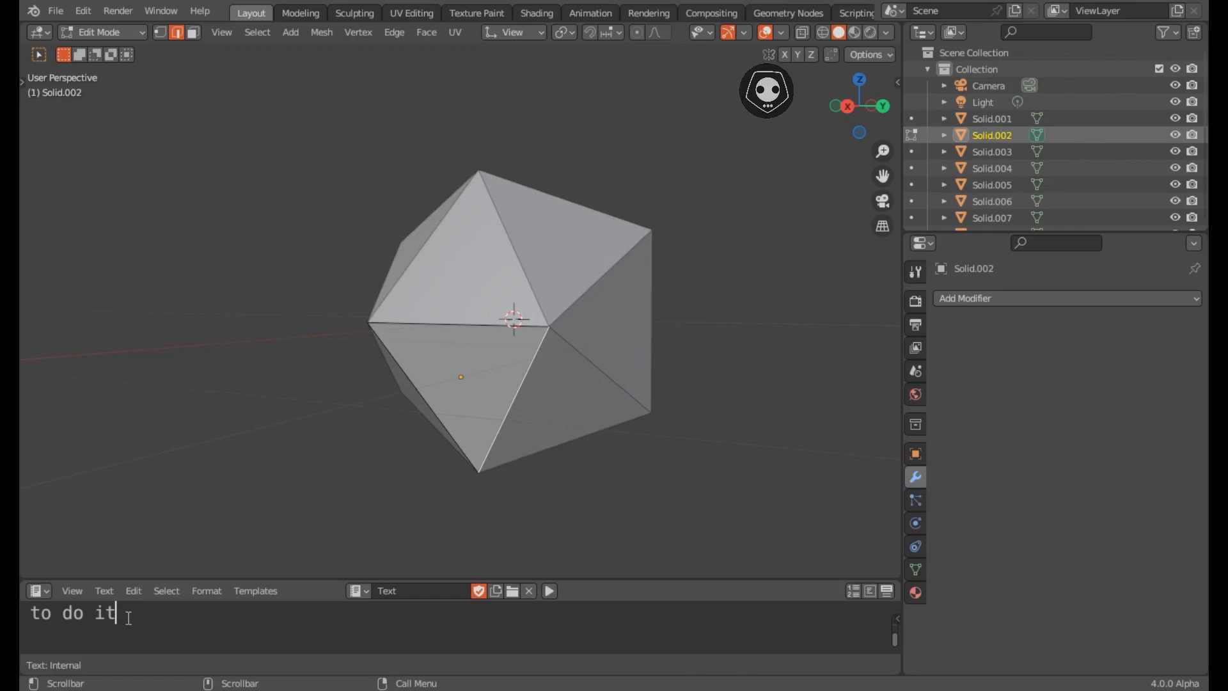
Step: Extend the note line with "---select any edge>"
text(---s)
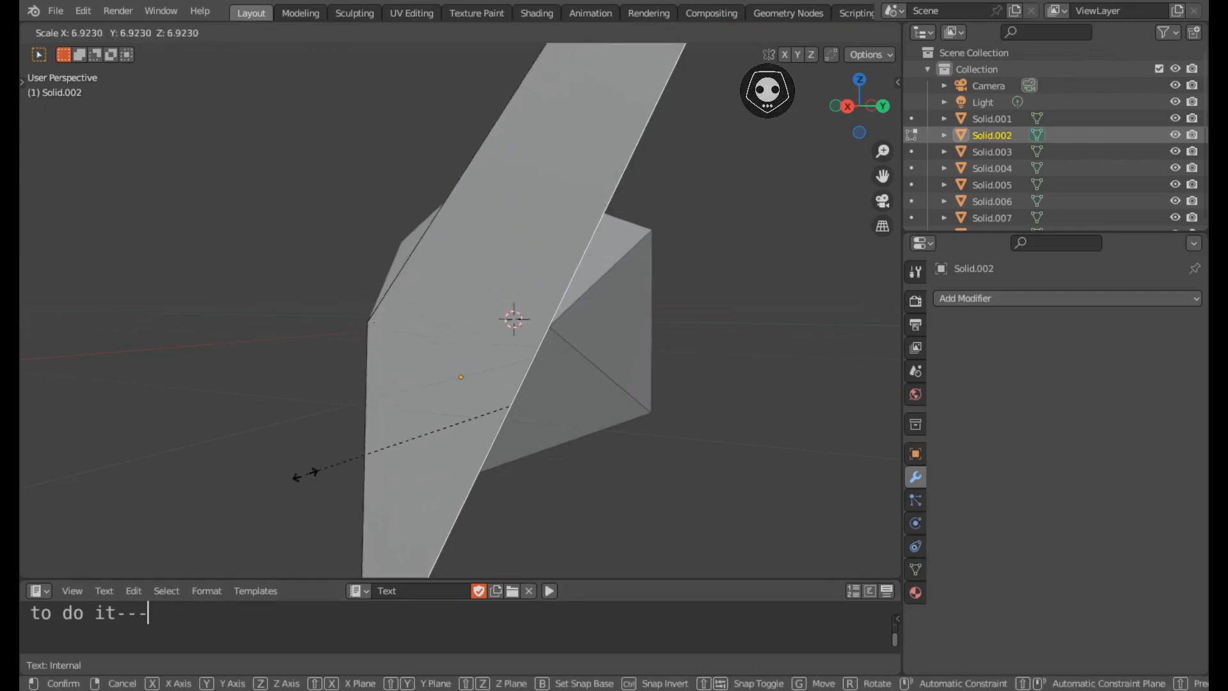
key(Escape)
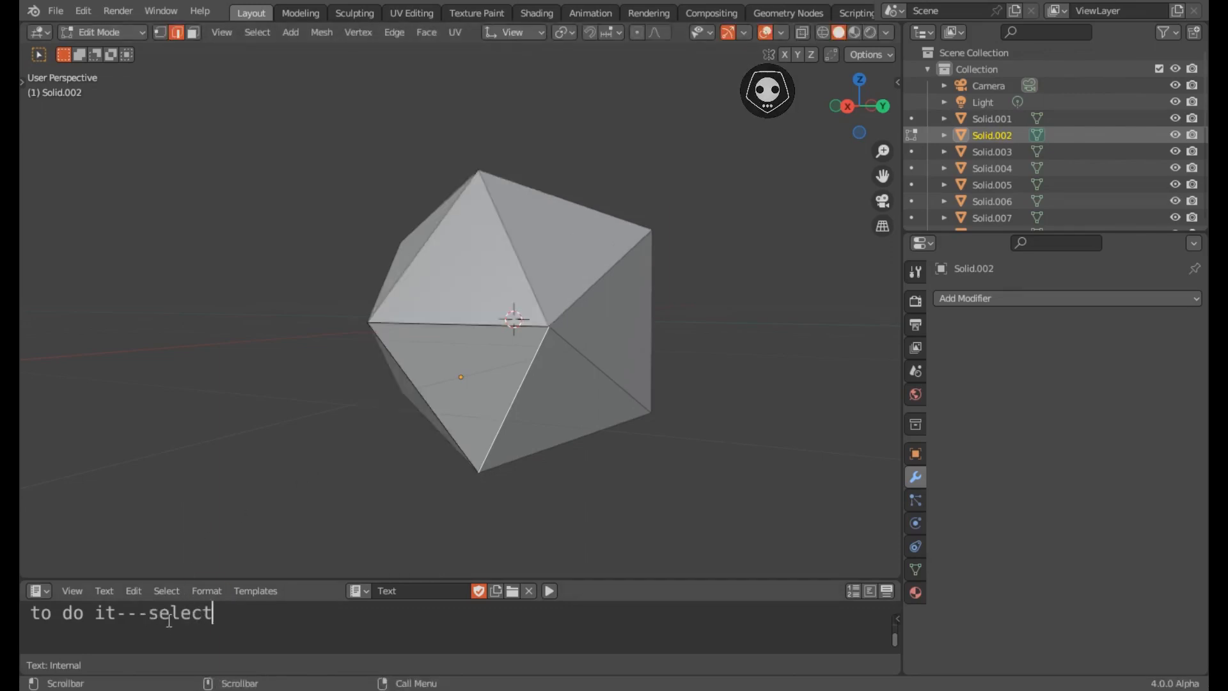
text(select any edge)
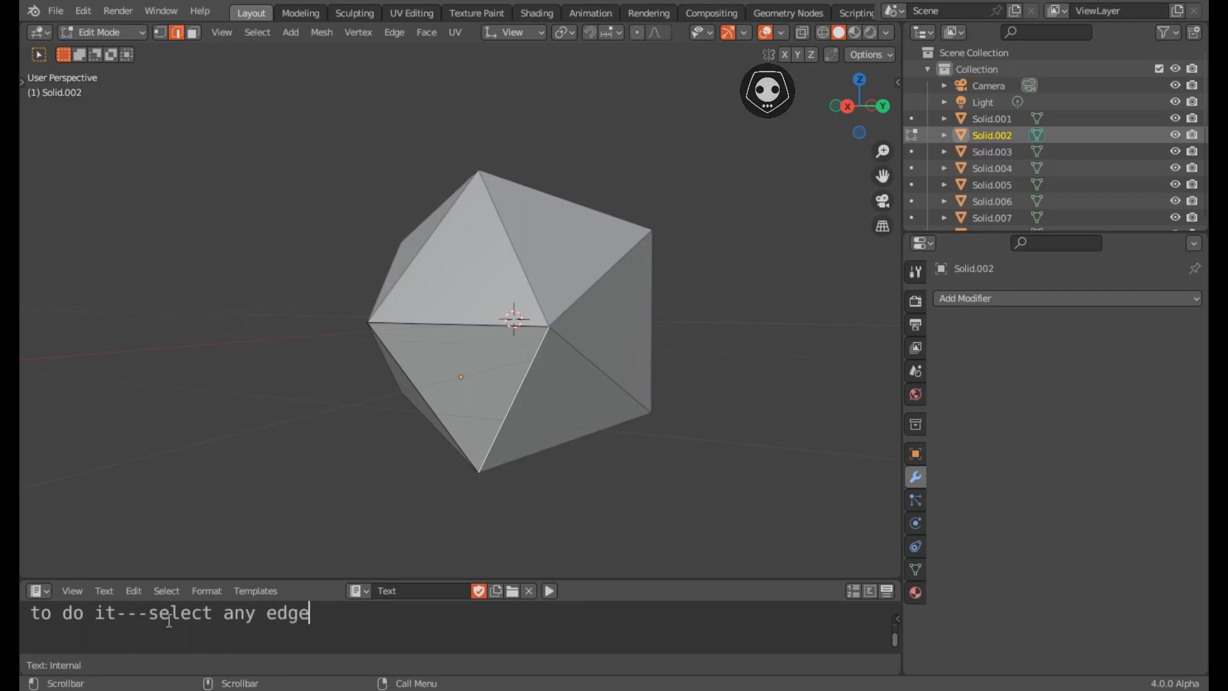
text(>)
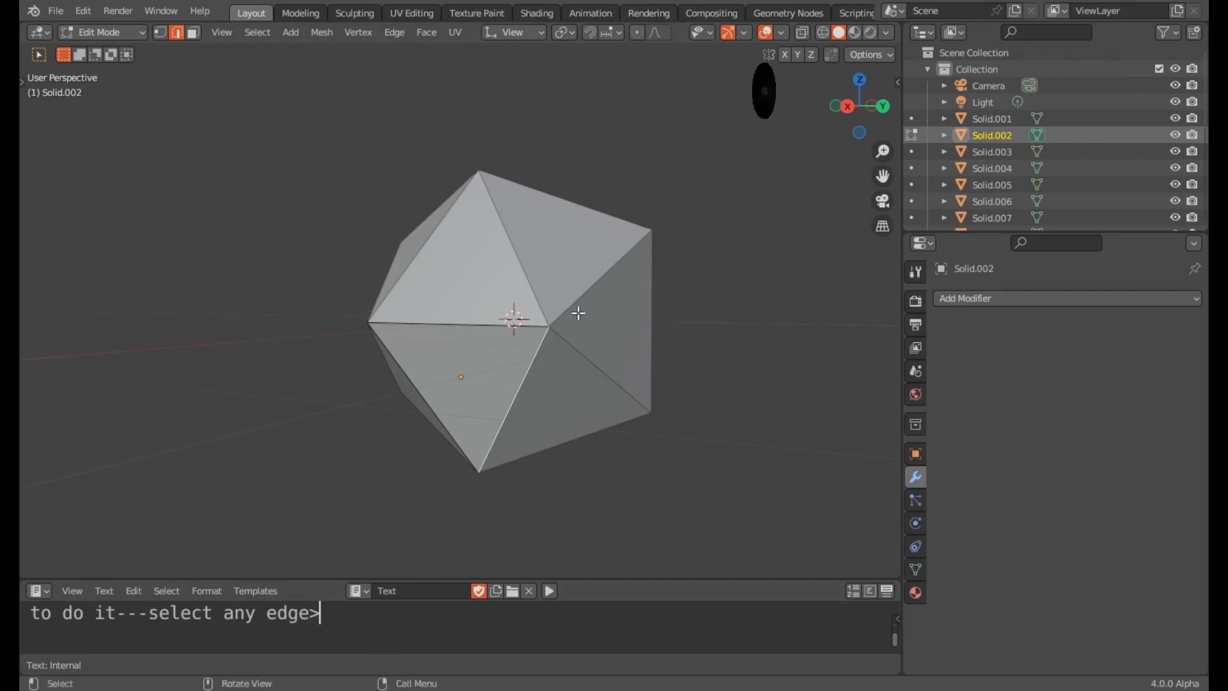
Step: Align the view to the selected edge's normal and append "shift+ num 7 >" to the note line
key(shift+KP_7)
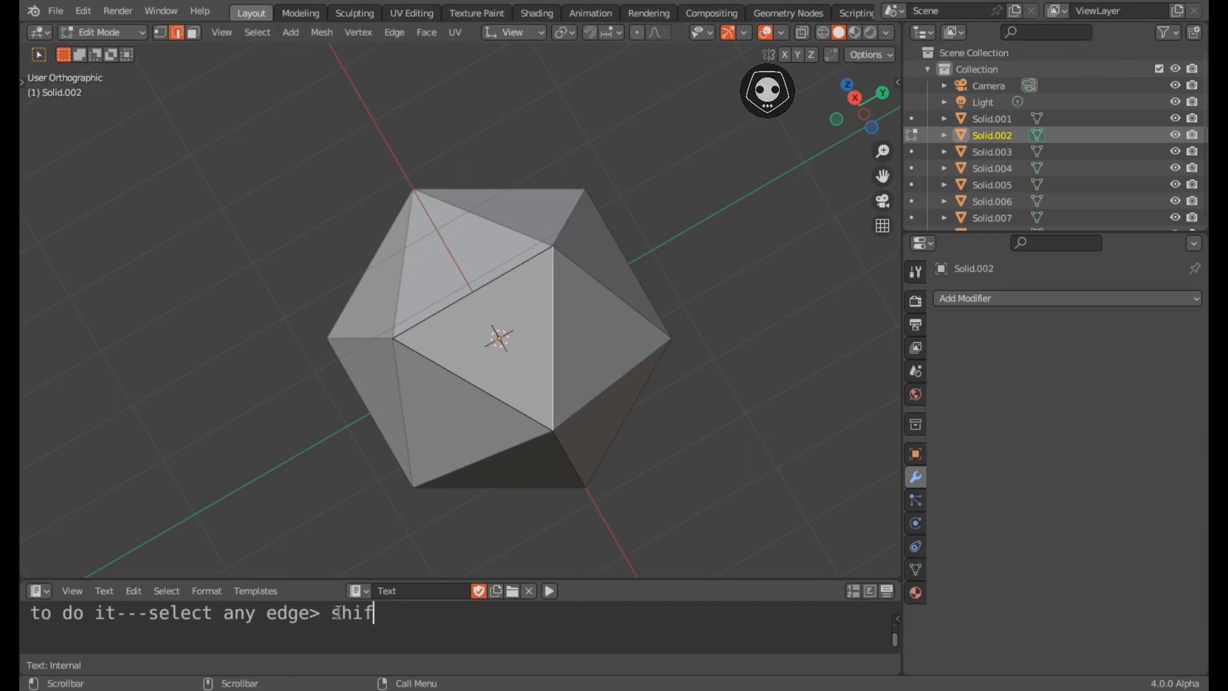
text(+ num 7 )
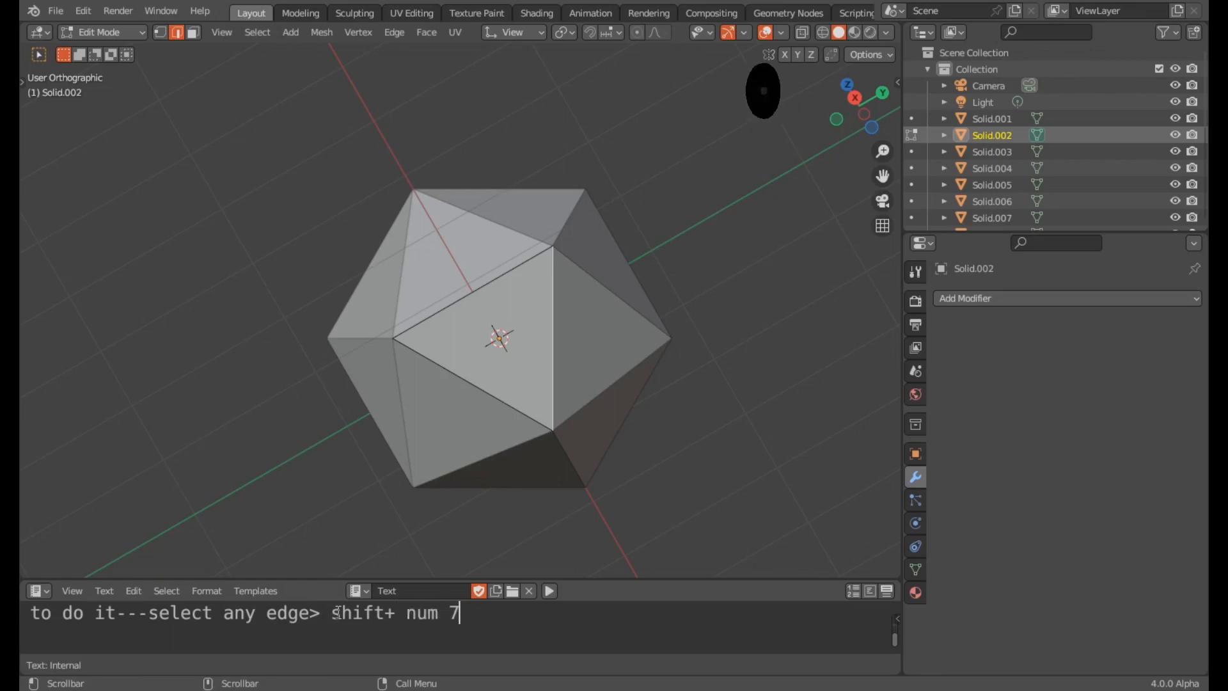
text(>)
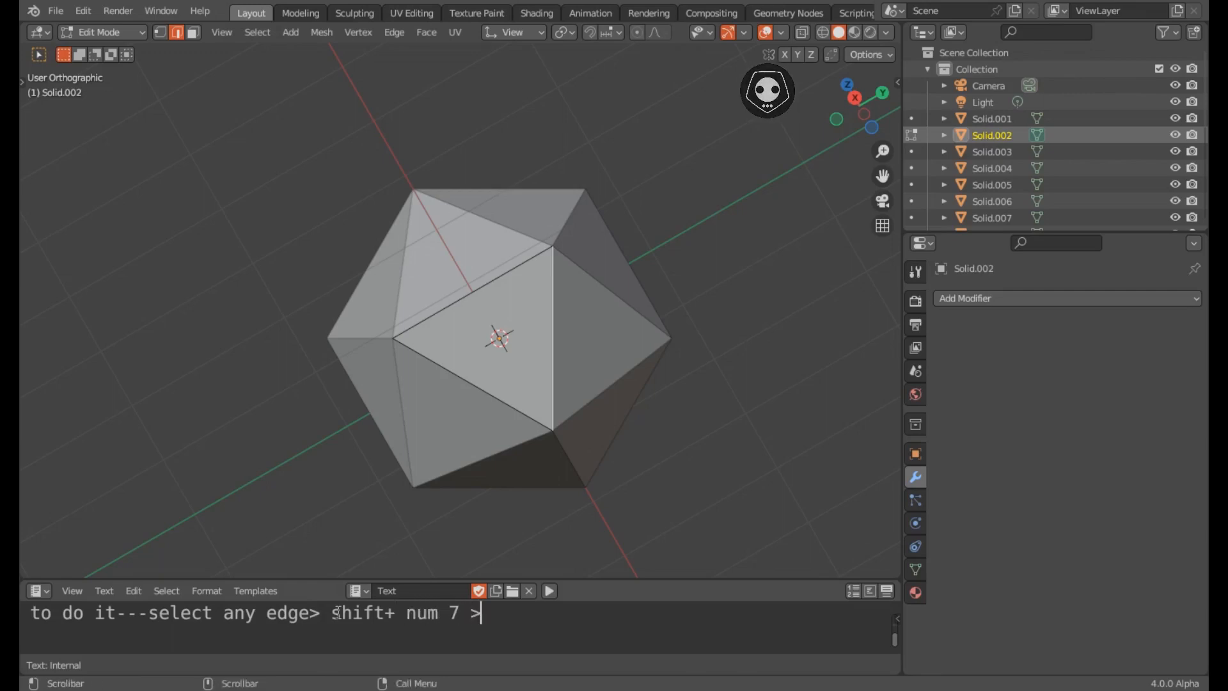
Step: Return to Object Mode and align the Solid.002 piece's origin axes to the View transform orientation
scroll(502, 416, up, 2)
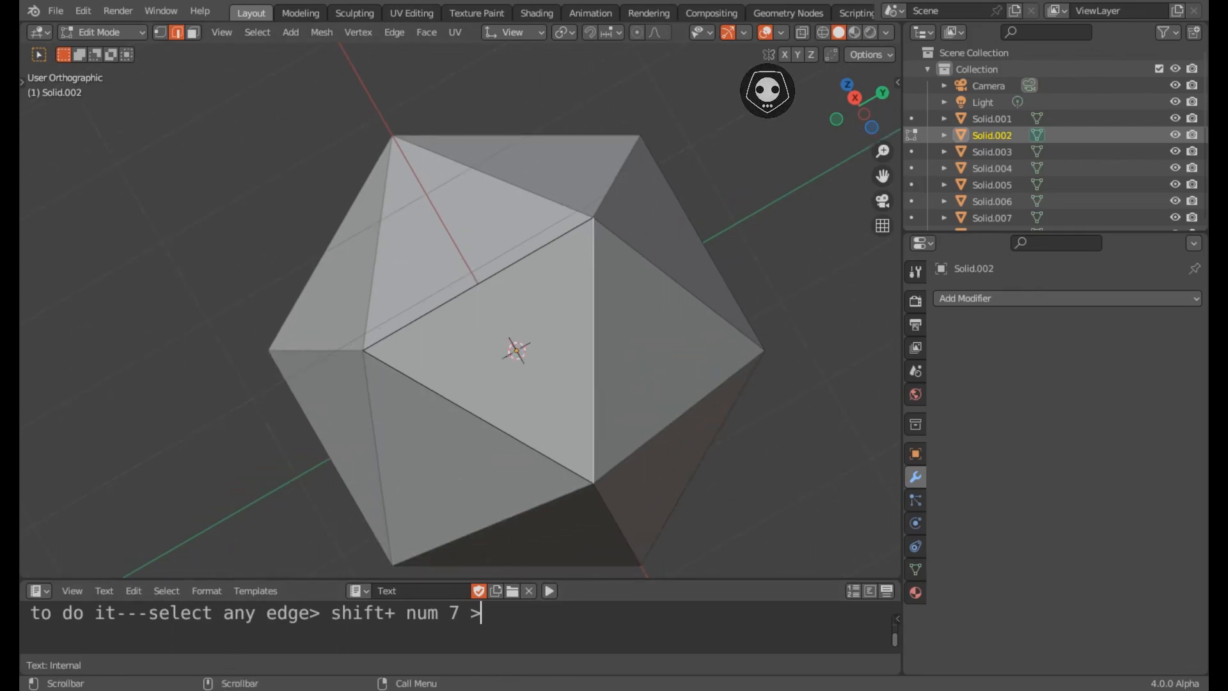
scroll(481, 613, down, 3)
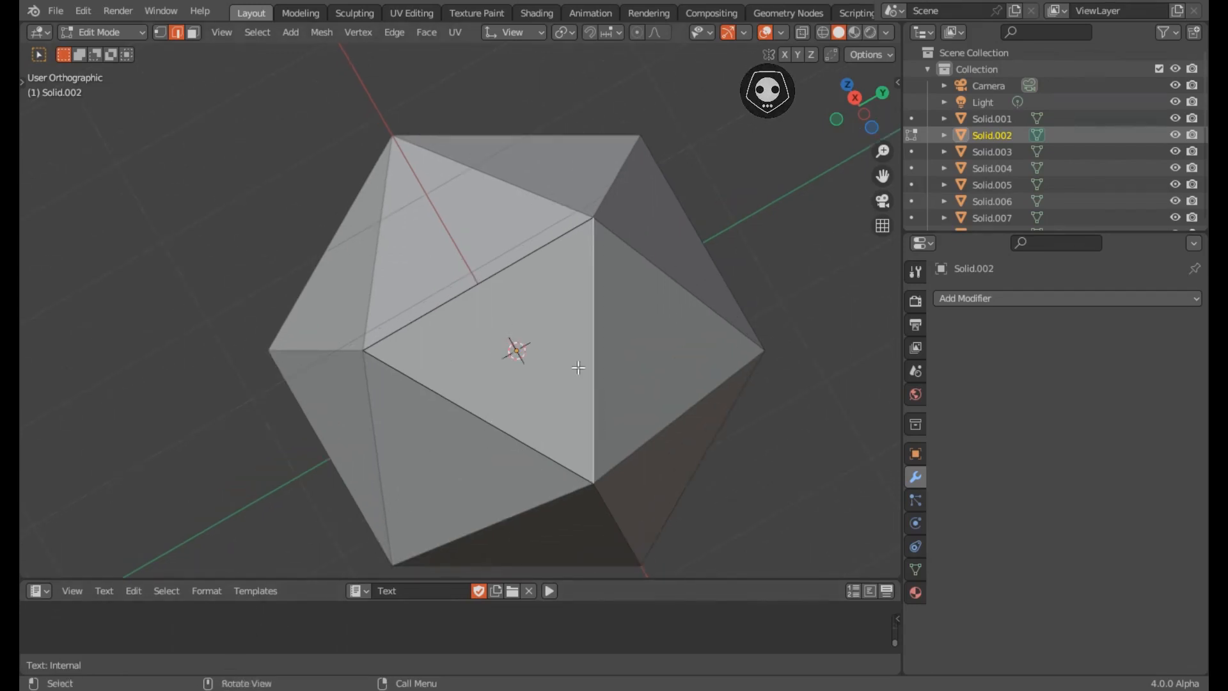
click(117, 31)
click(107, 54)
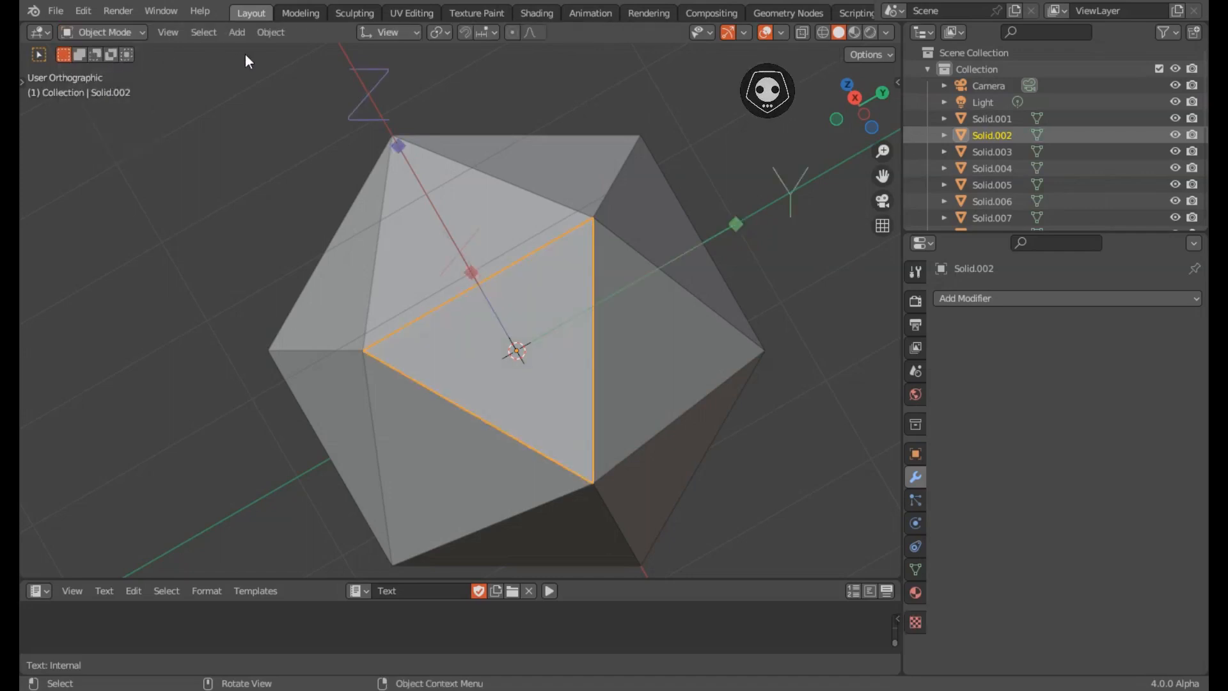
click(270, 31)
mouse_move(293, 52)
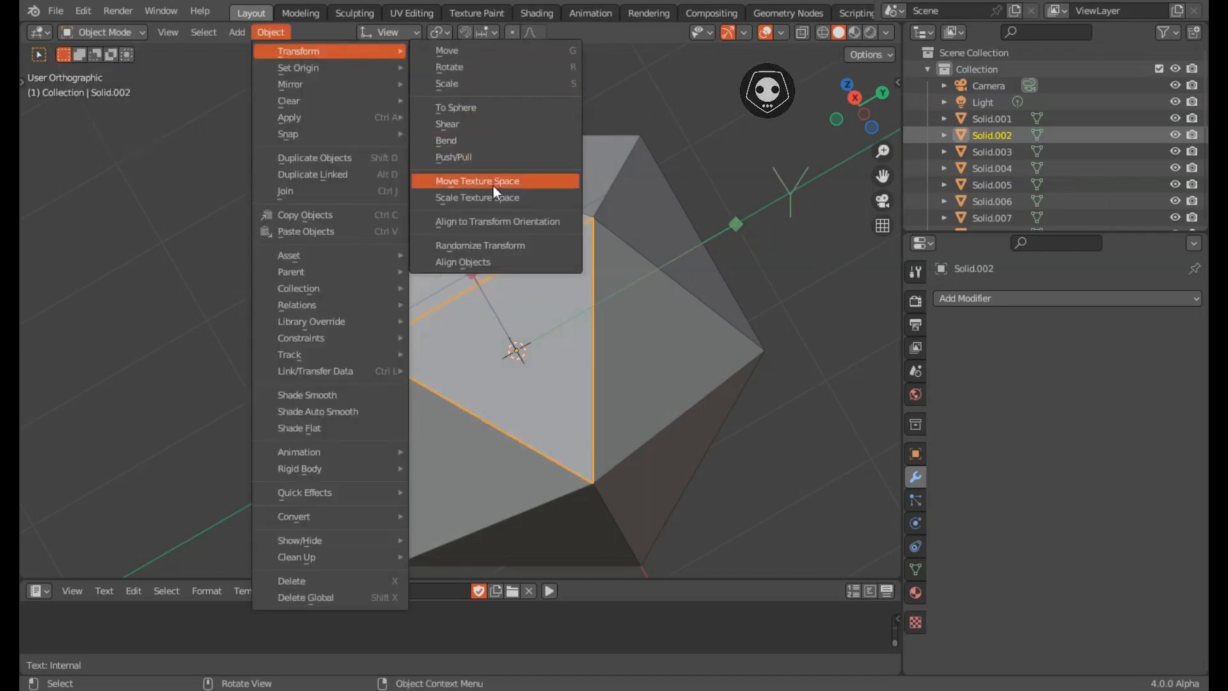
click(501, 221)
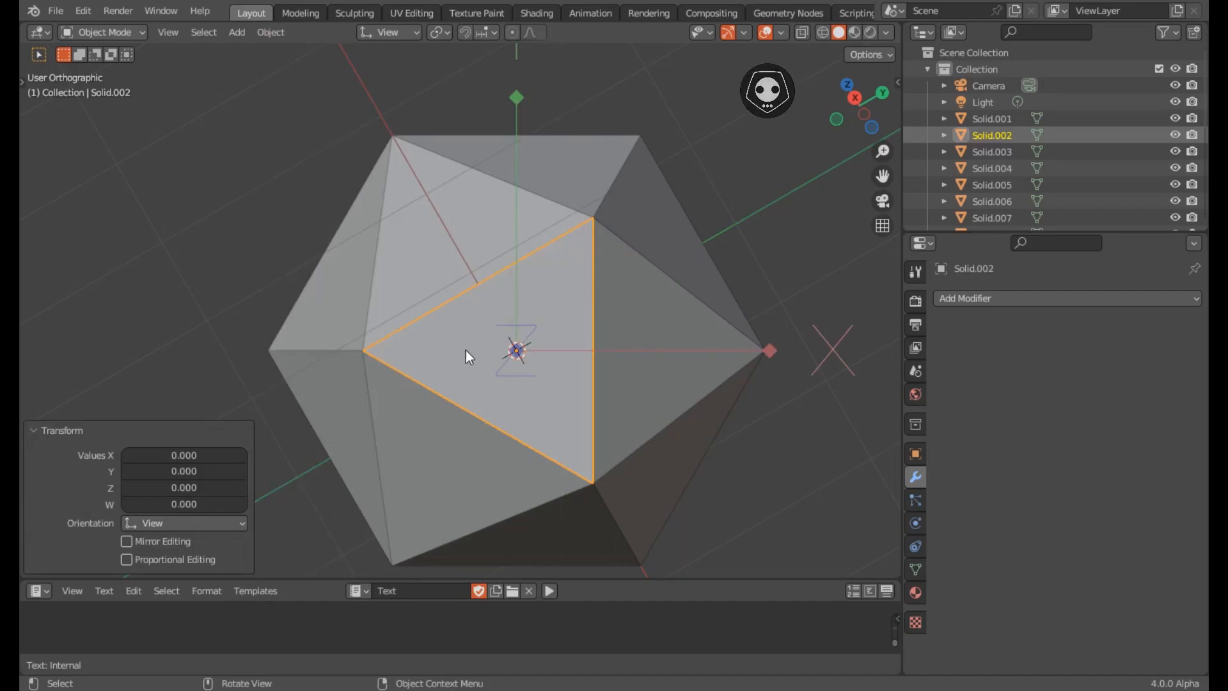
Step: Append "this is good orientation" to the note line and start a new line
text(to do it---select any edge> shift+ num 7 >)
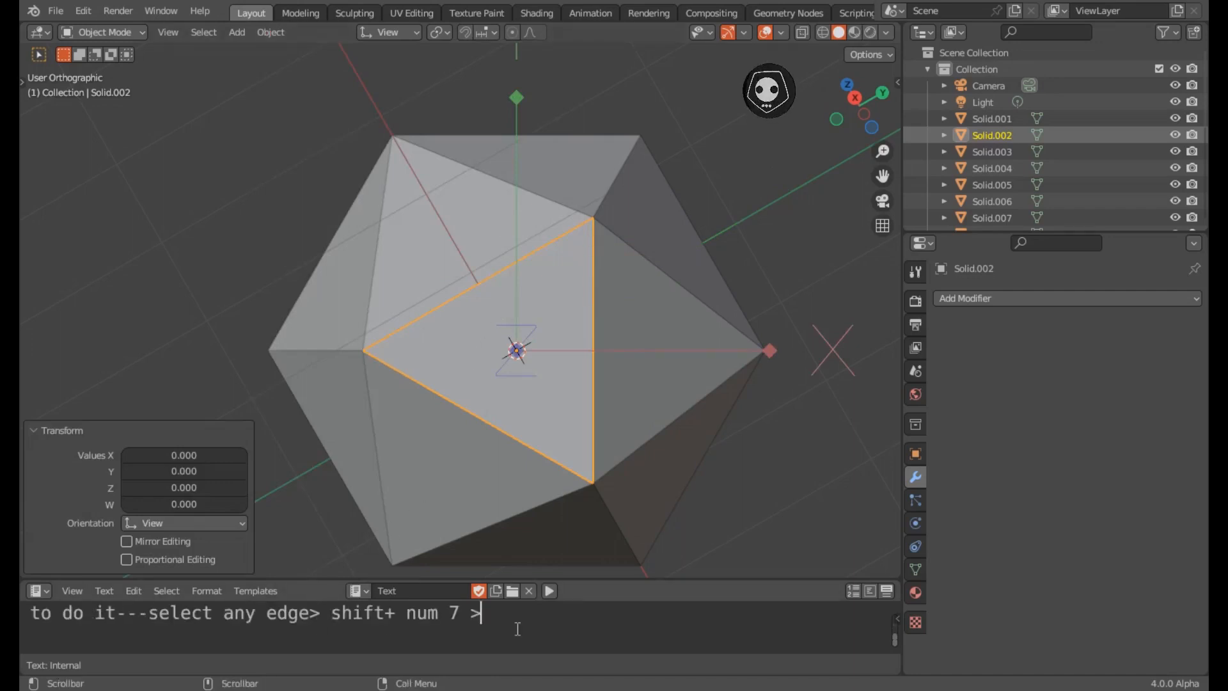
text(th)
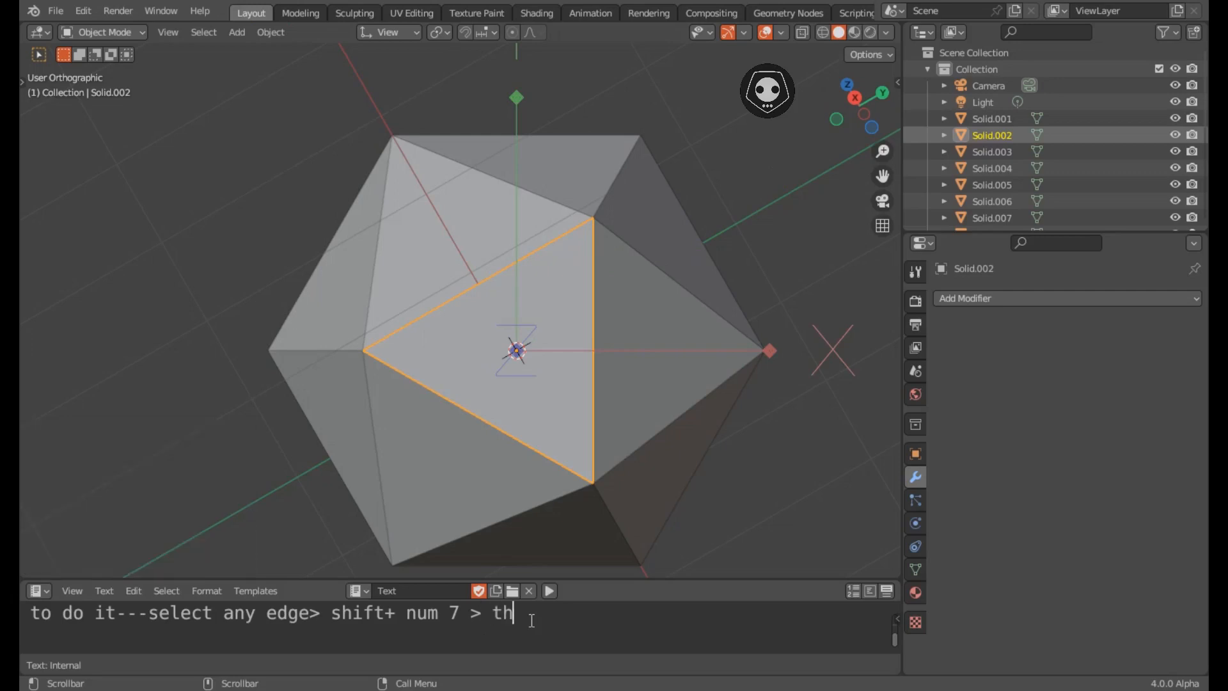
text(is is good orientation)
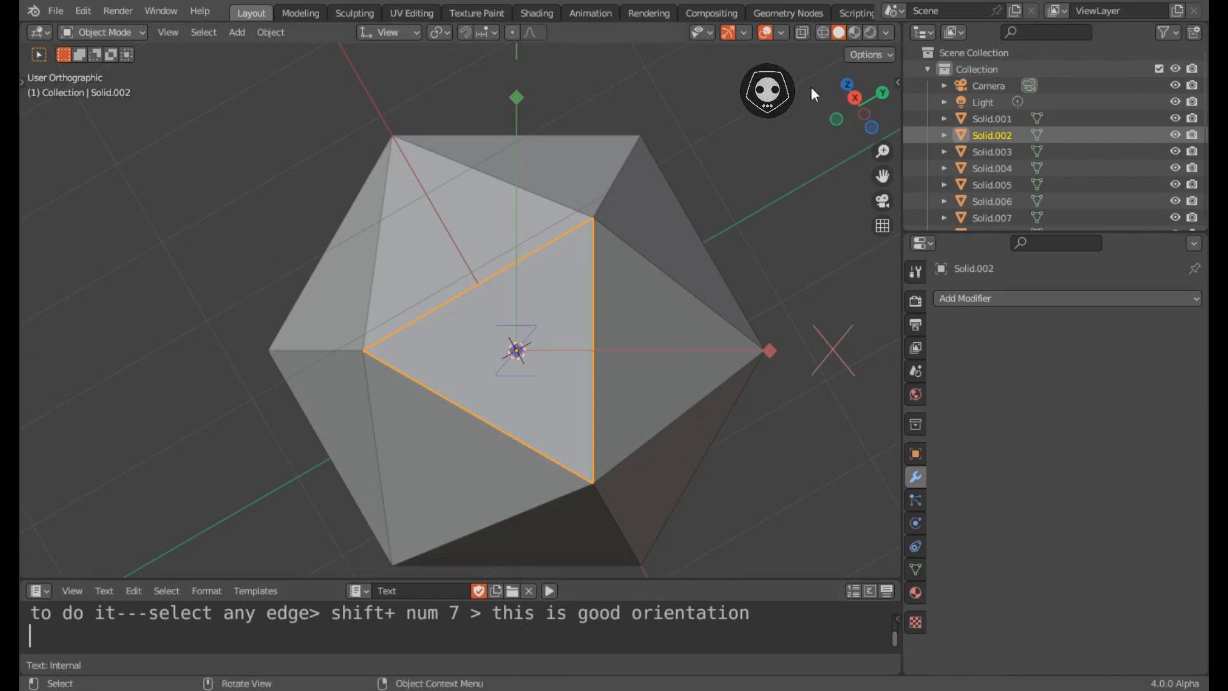
Step: Hide the 3D cursor in the viewport overlays
click(885, 33)
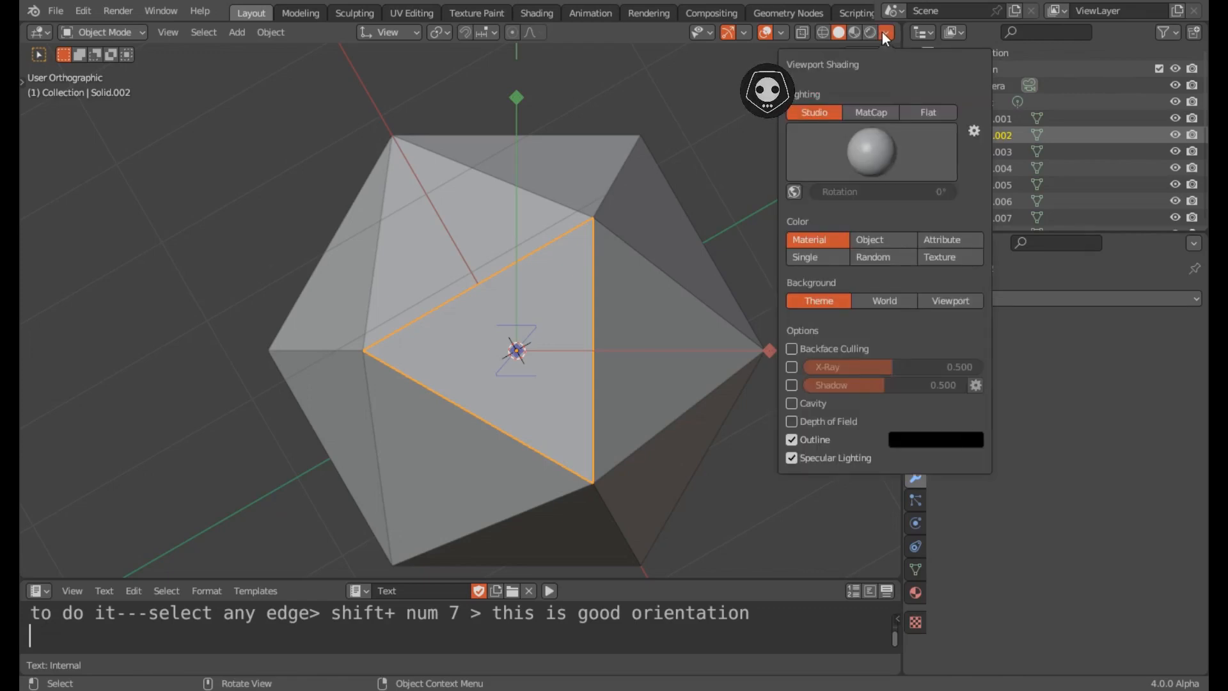
click(779, 34)
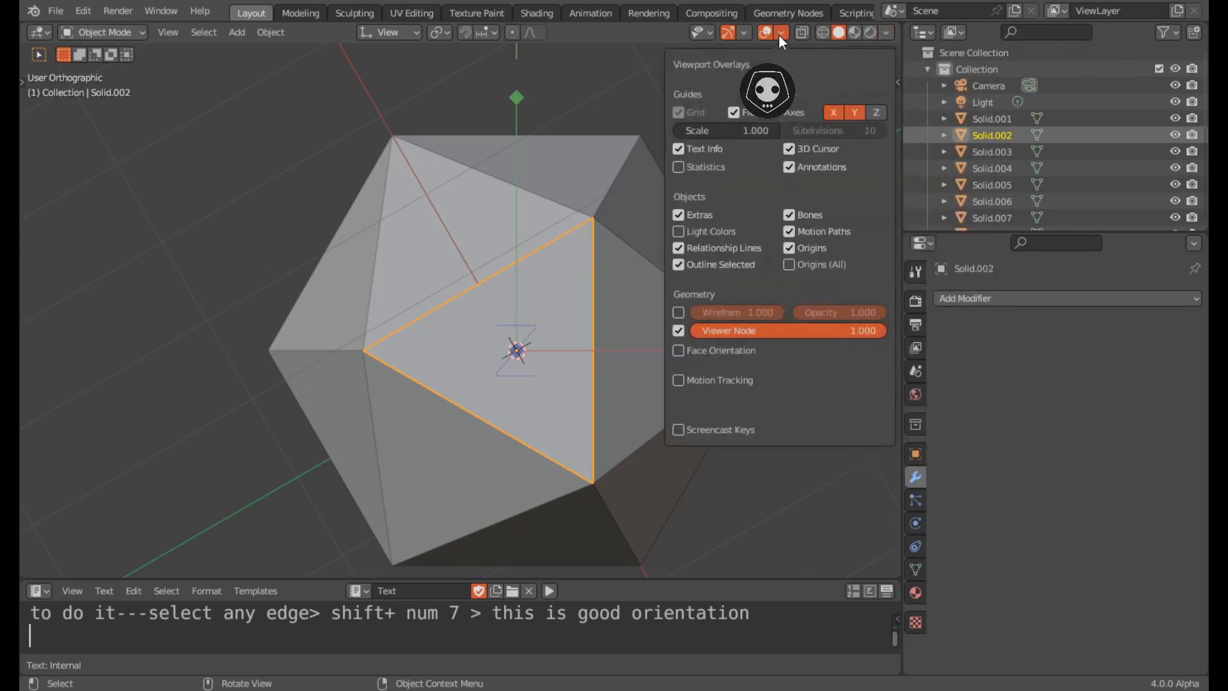
click(789, 149)
Step: Select the Solid.018 face piece and set its origin to its geometry
middle_drag(621, 242, 432, 170)
click(541, 250)
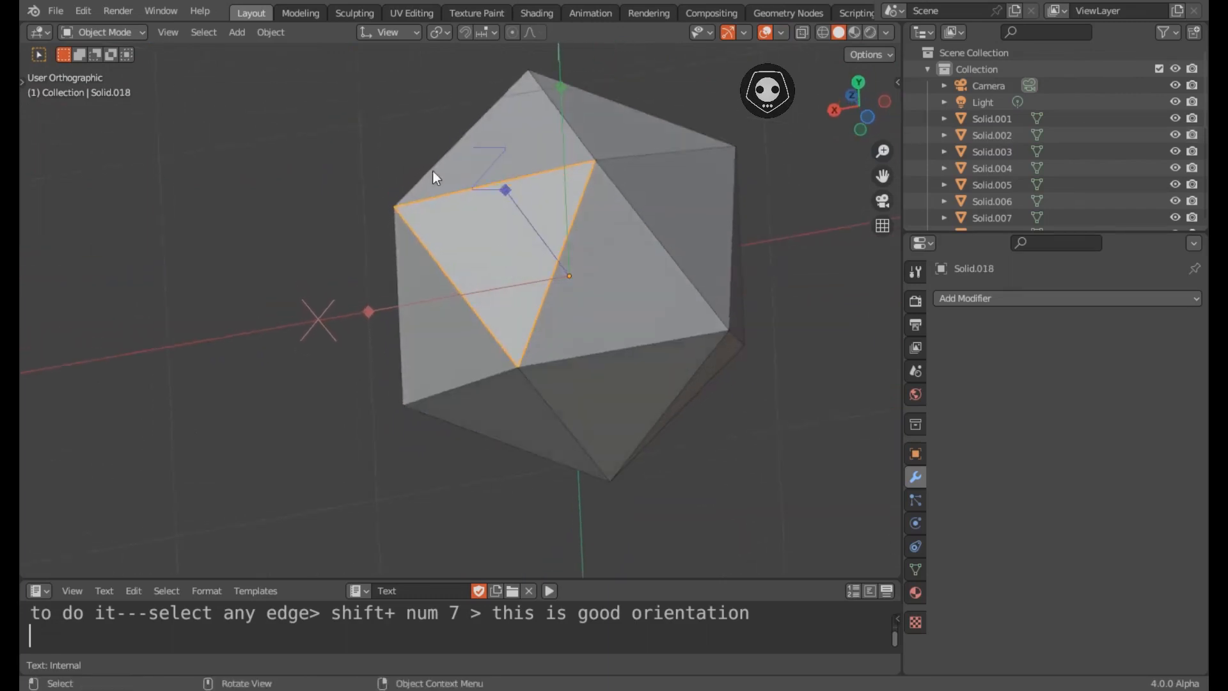
click(285, 38)
mouse_move(287, 84)
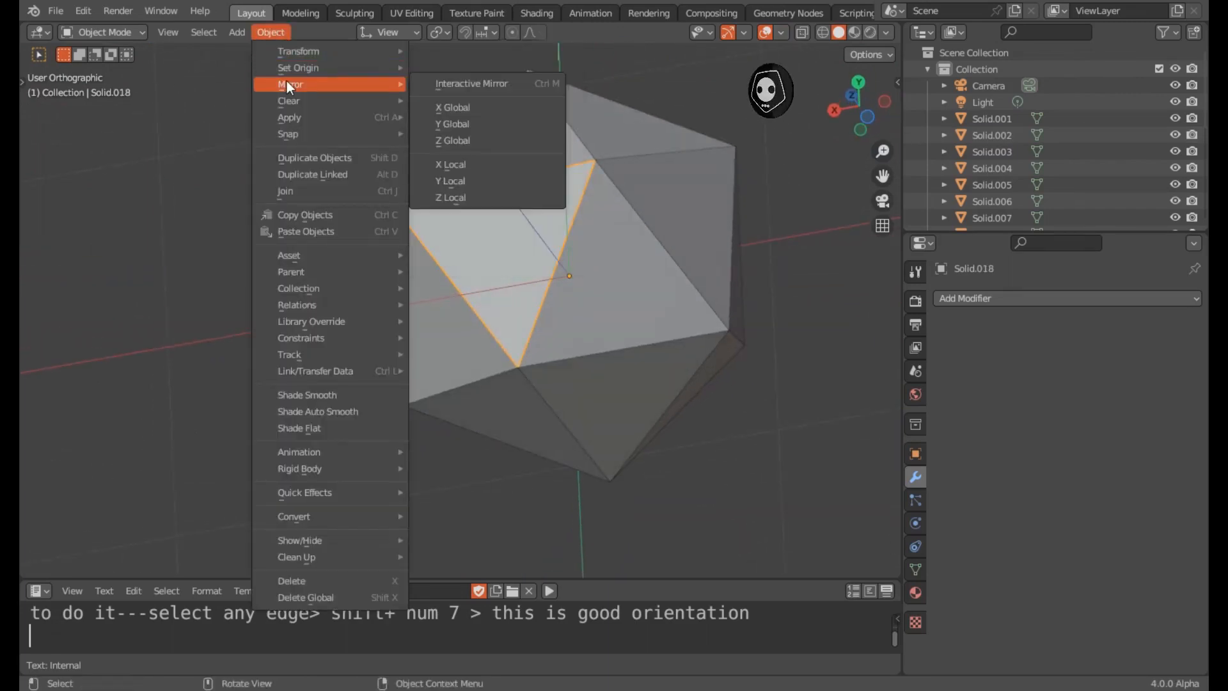
click(486, 80)
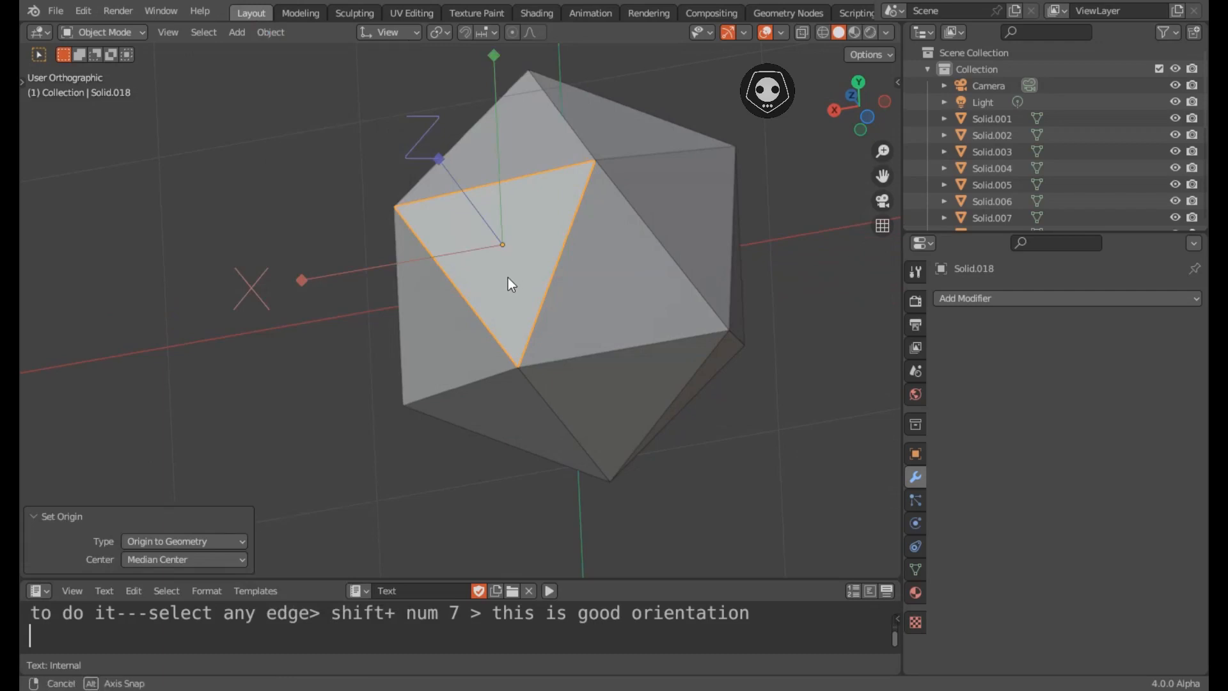
Step: Select several neighbouring face pieces and examine their origins and axis directions
middle_drag(508, 280, 398, 261)
click(436, 310)
click(426, 284)
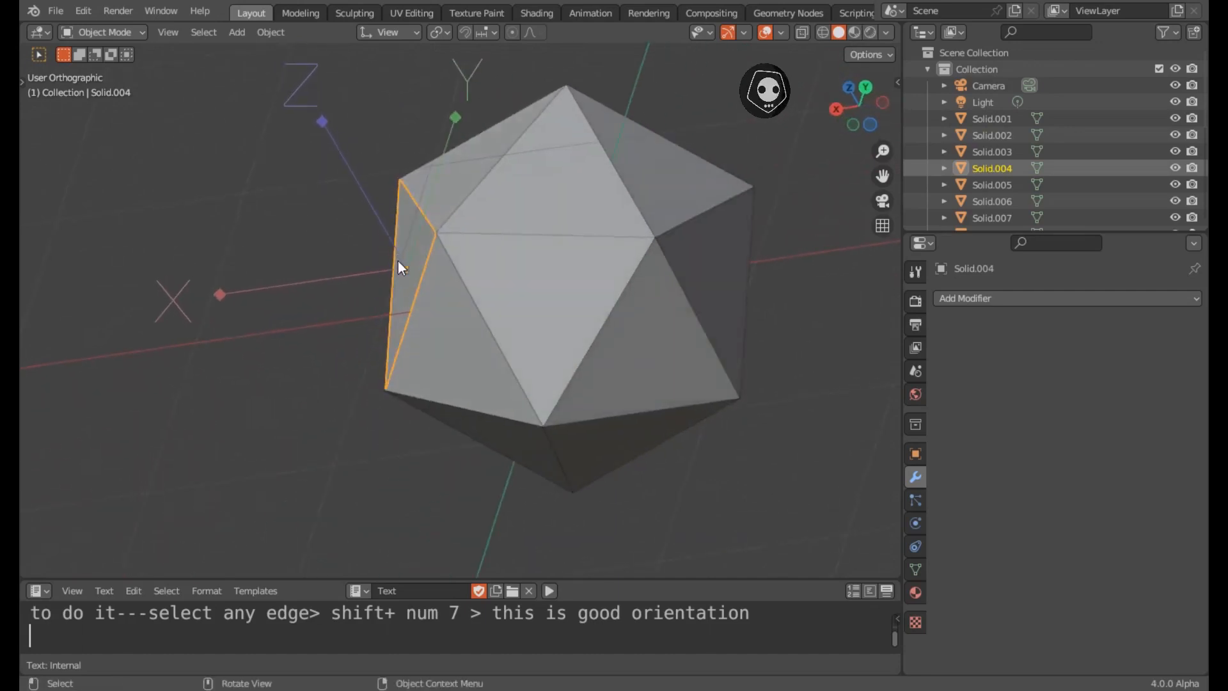
click(434, 321)
middle_drag(434, 321, 502, 289)
click(535, 250)
click(272, 163)
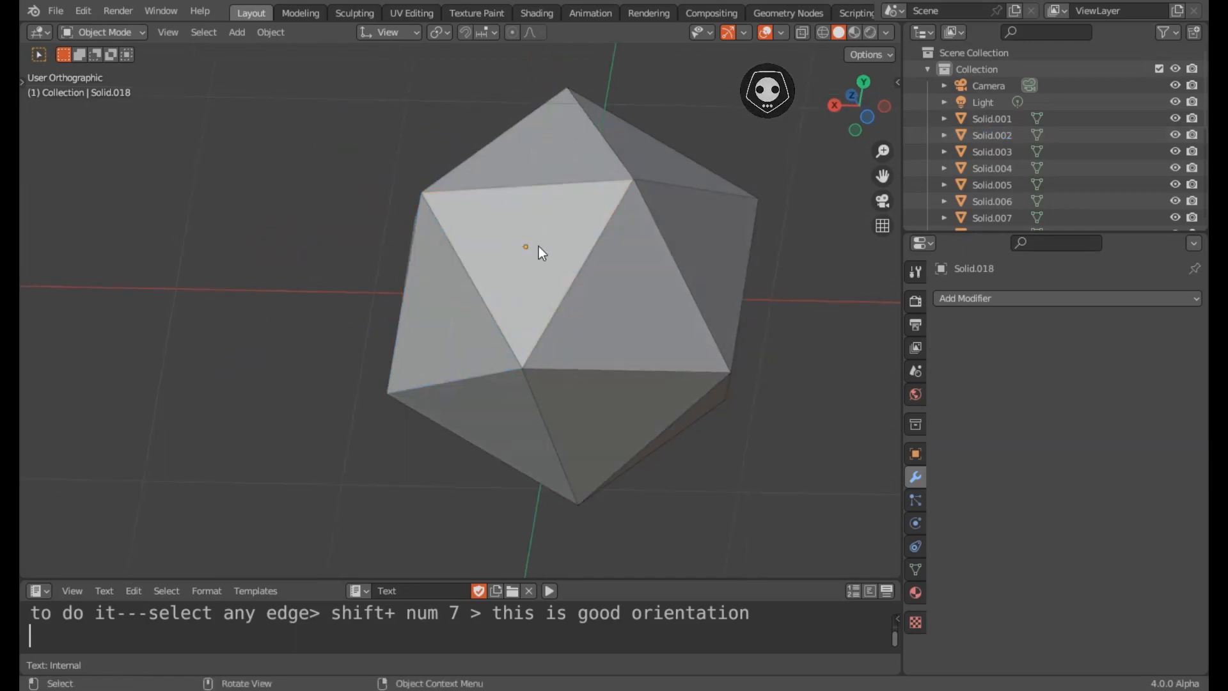
Step: Select the Solid.018 and Solid.002 face pieces together to compare their axis directions
click(538, 247)
middle_drag(538, 247, 532, 279)
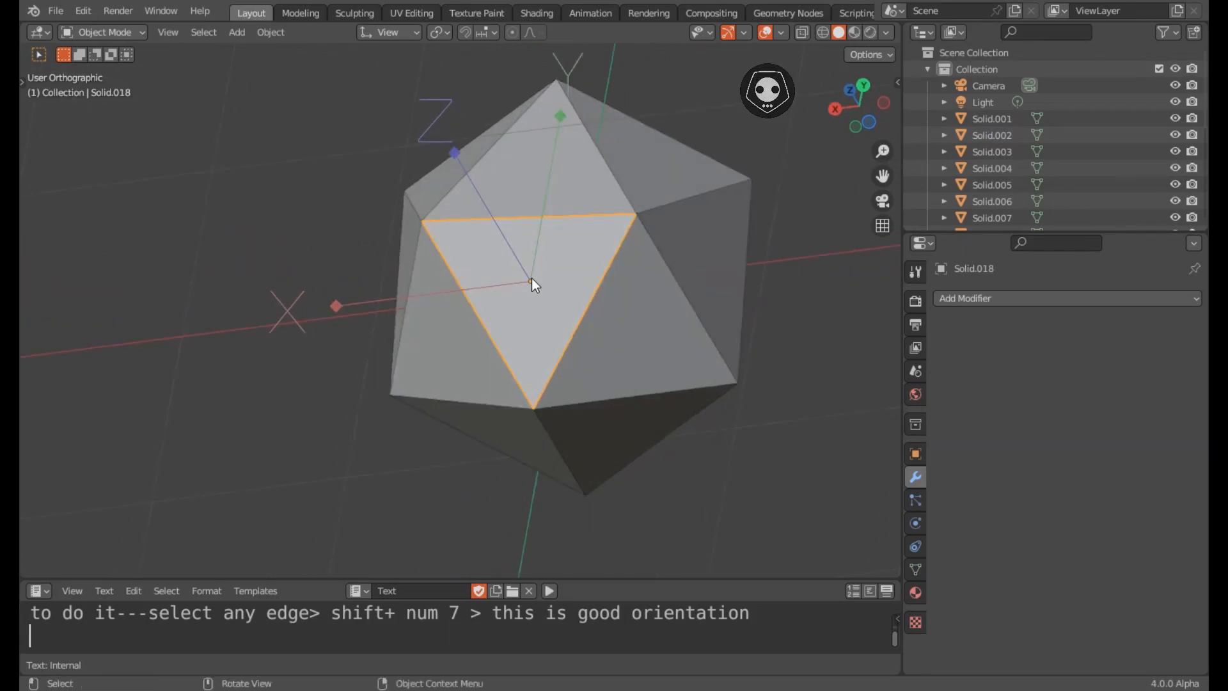
click(452, 329)
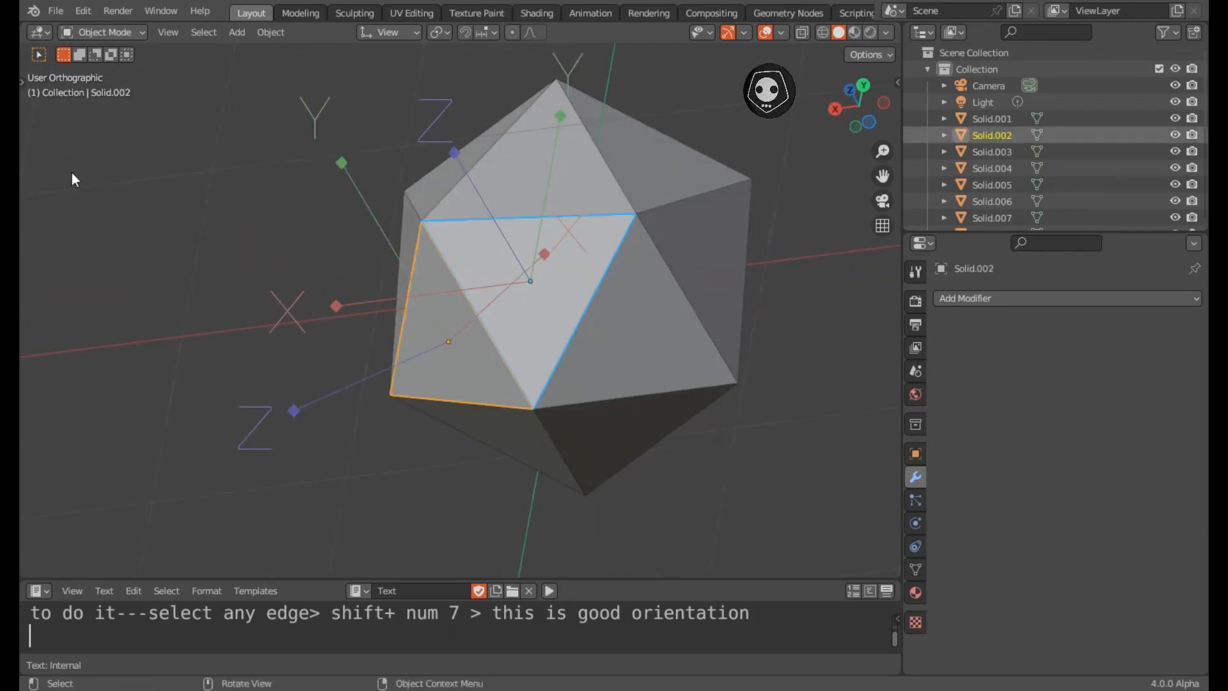
Step: Draw freehand annotation arrows outward from the Solid.002 and Solid.018 faces with the Annotate tool
key(t)
click(43, 268)
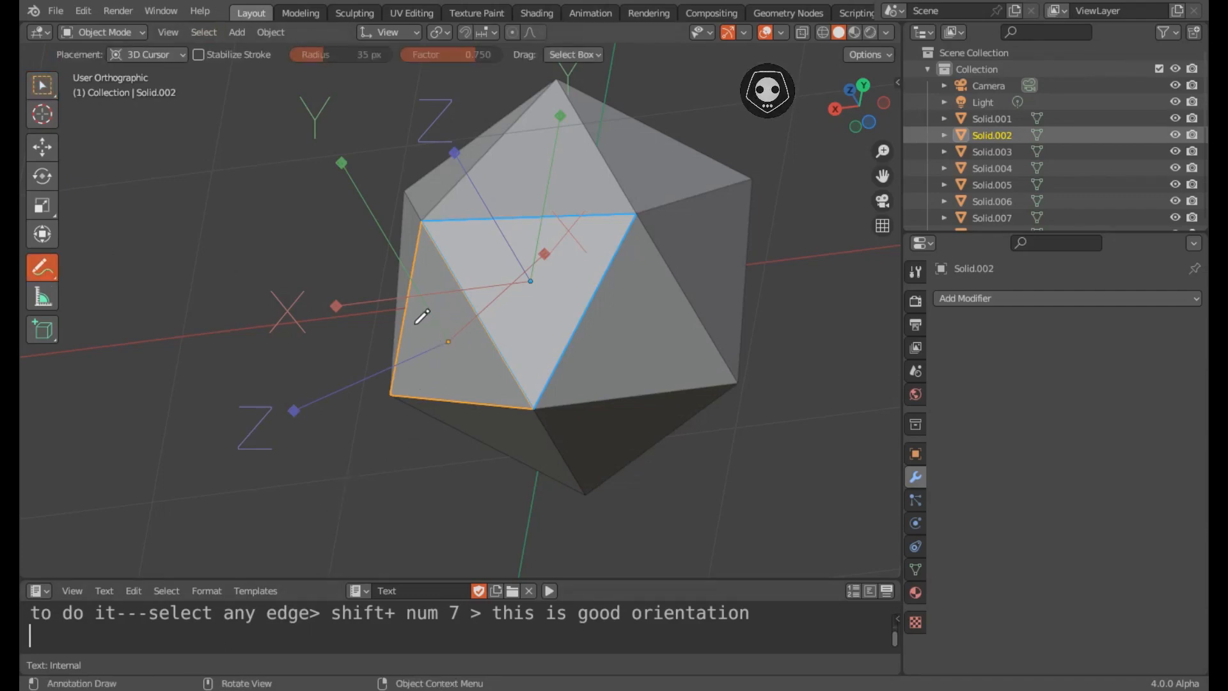
drag(425, 326, 425, 327)
drag(222, 329, 168, 346)
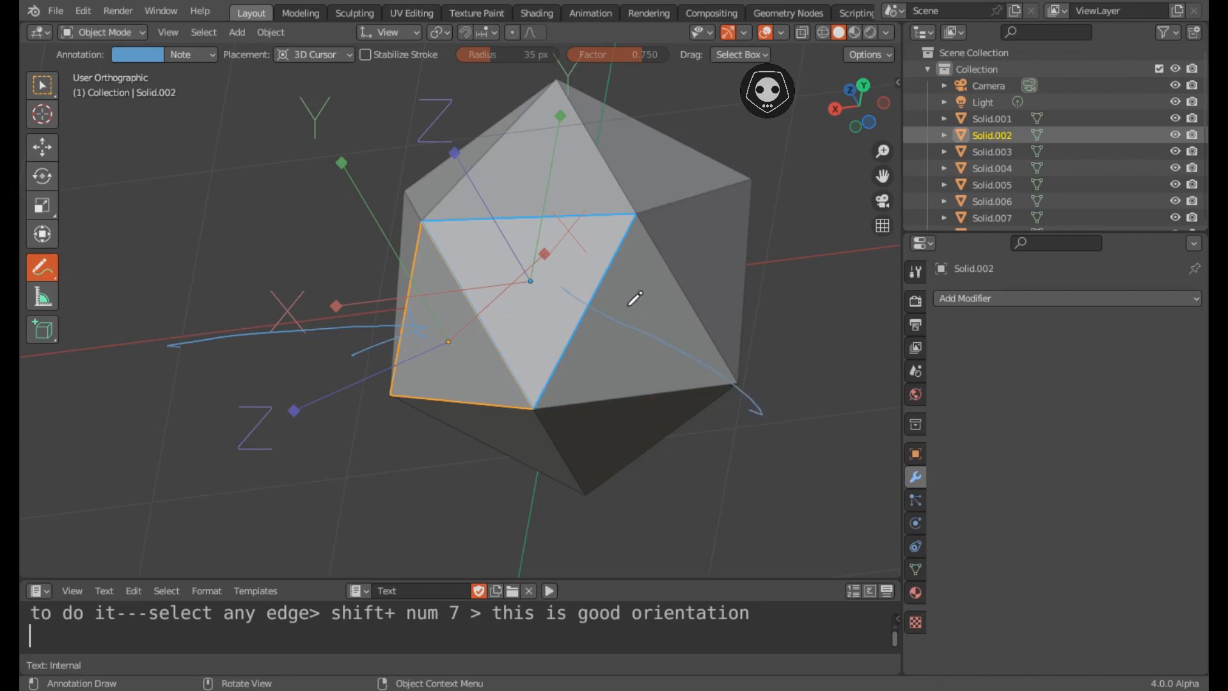
Step: Finish the arrow on the Solid.018 face, then handwrite "Bad" beside it and an underlined "good" beside the Solid.002 arrow
drag(556, 335, 563, 289)
mouse_move(752, 374)
mouse_down()
mouse_move(770, 348)
mouse_move(795, 365)
mouse_up()
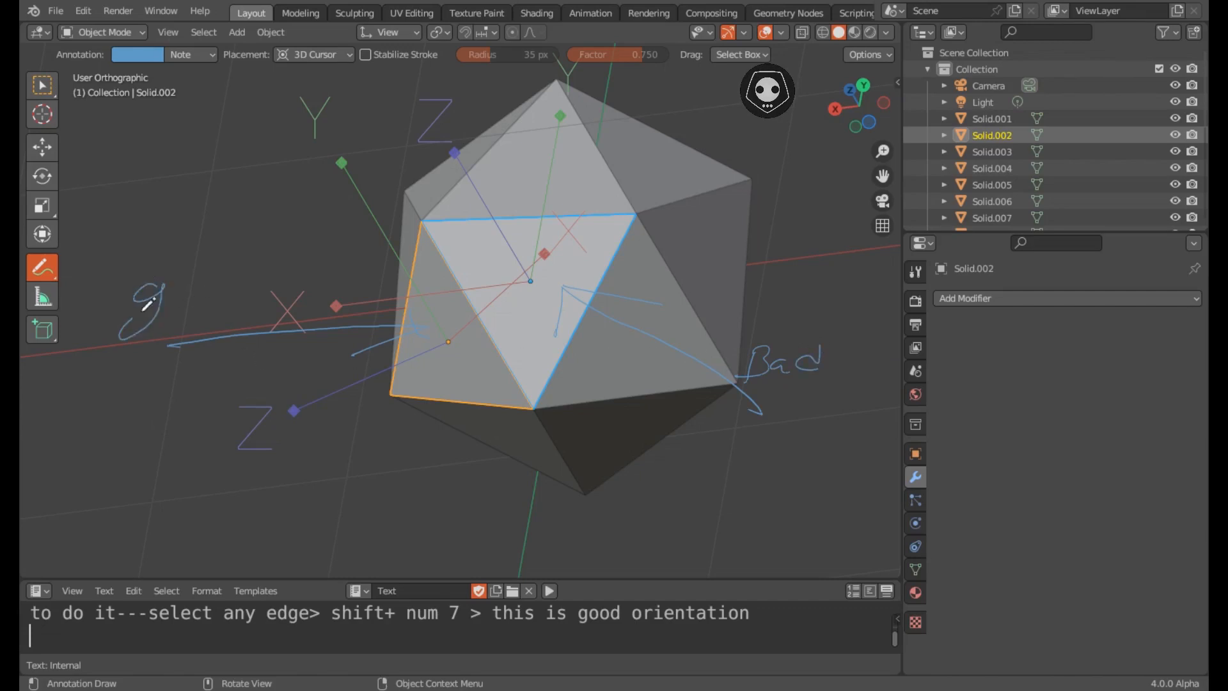
drag(211, 276, 241, 282)
drag(151, 315, 259, 292)
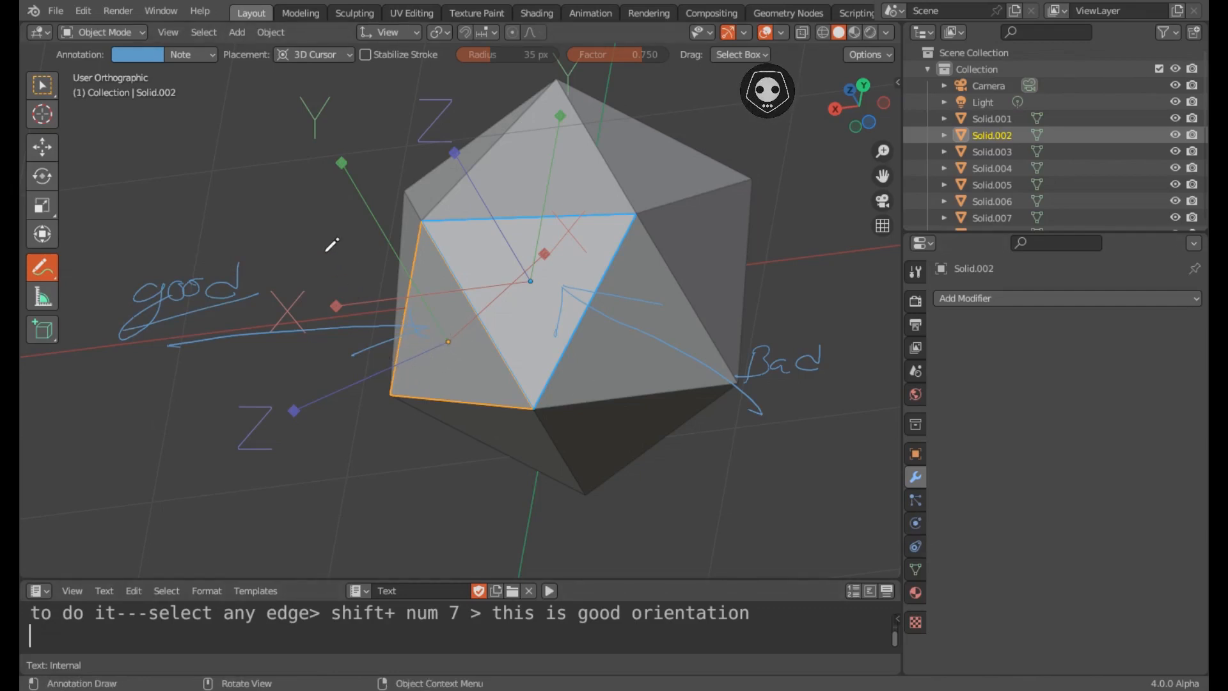
Step: Switch to the Move tool and select only the Solid.002 face piece to examine its axis directions
click(43, 147)
key(shift+KP_7)
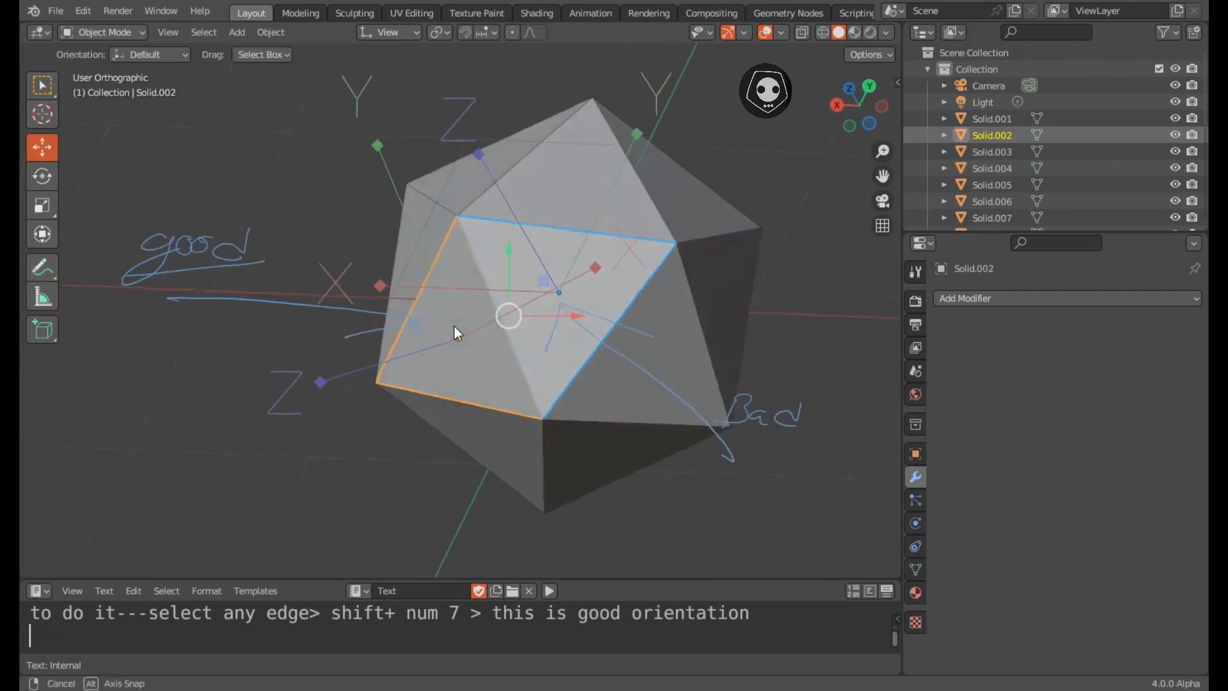
click(330, 199)
click(463, 308)
mouse_move(462, 292)
middle_down()
mouse_move(502, 404)
mouse_move(455, 427)
mouse_move(405, 414)
mouse_move(396, 378)
mouse_move(537, 356)
mouse_move(465, 371)
mouse_move(403, 298)
mouse_move(350, 310)
mouse_move(382, 272)
mouse_move(467, 303)
mouse_move(489, 341)
mouse_move(455, 355)
middle_up()
Step: Erase the freehand arrows and the "good" and "Bad" labels, and return to the Move tool
click(42, 268)
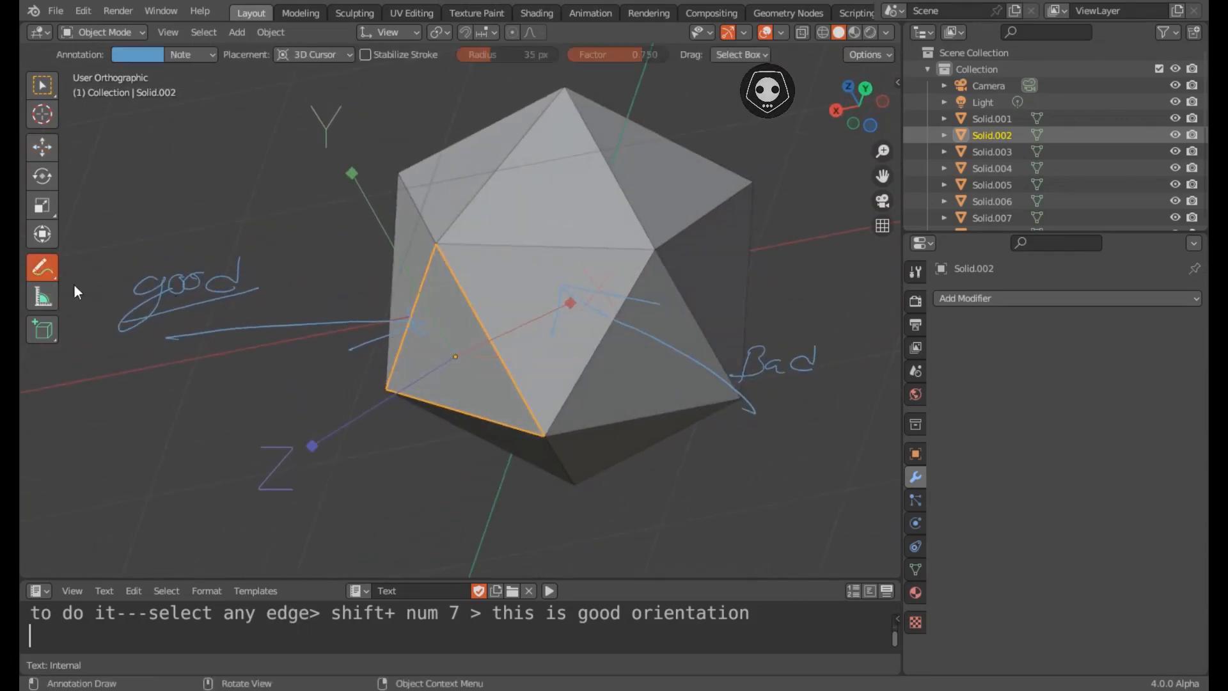
mouse_move(309, 328)
ctrl+mouse_down()
mouse_move(83, 308)
mouse_move(247, 287)
mouse_move(248, 332)
mouse_move(384, 312)
mouse_move(206, 315)
mouse_move(745, 307)
mouse_move(682, 316)
mouse_move(902, 370)
mouse_move(790, 381)
ctrl+mouse_up()
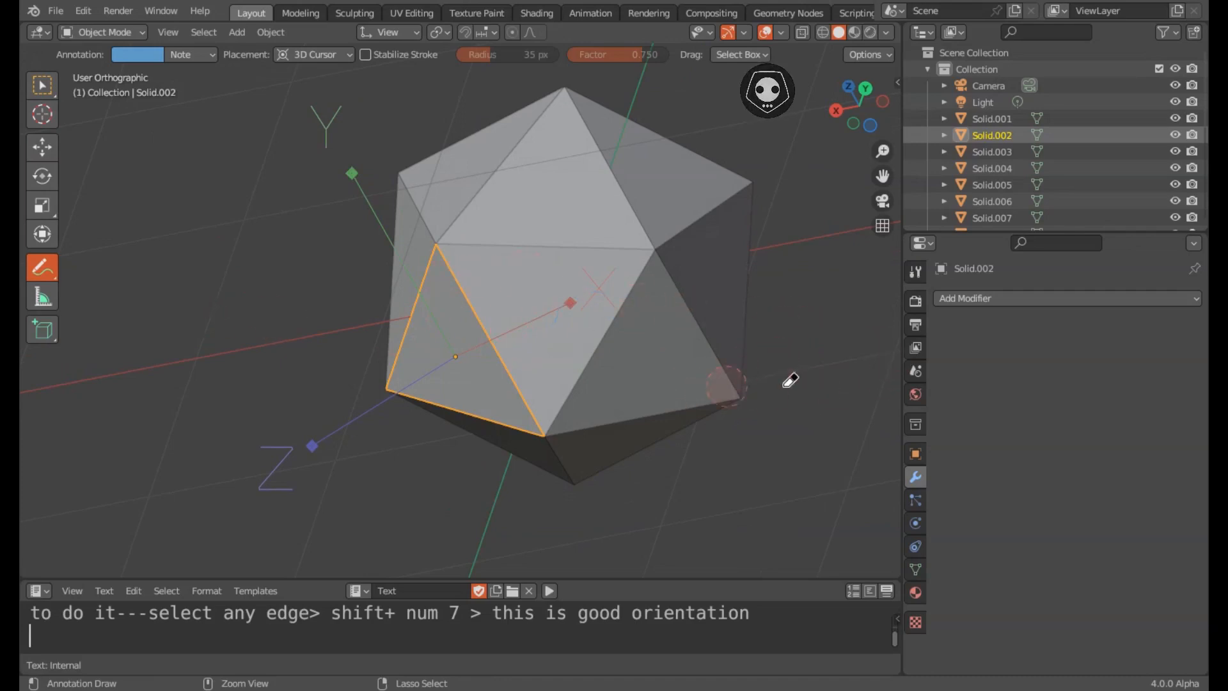
click(43, 146)
Step: Select the Solid.018 face piece, enter Edit Mode and select its edge bordering the darker neighbouring face
click(525, 289)
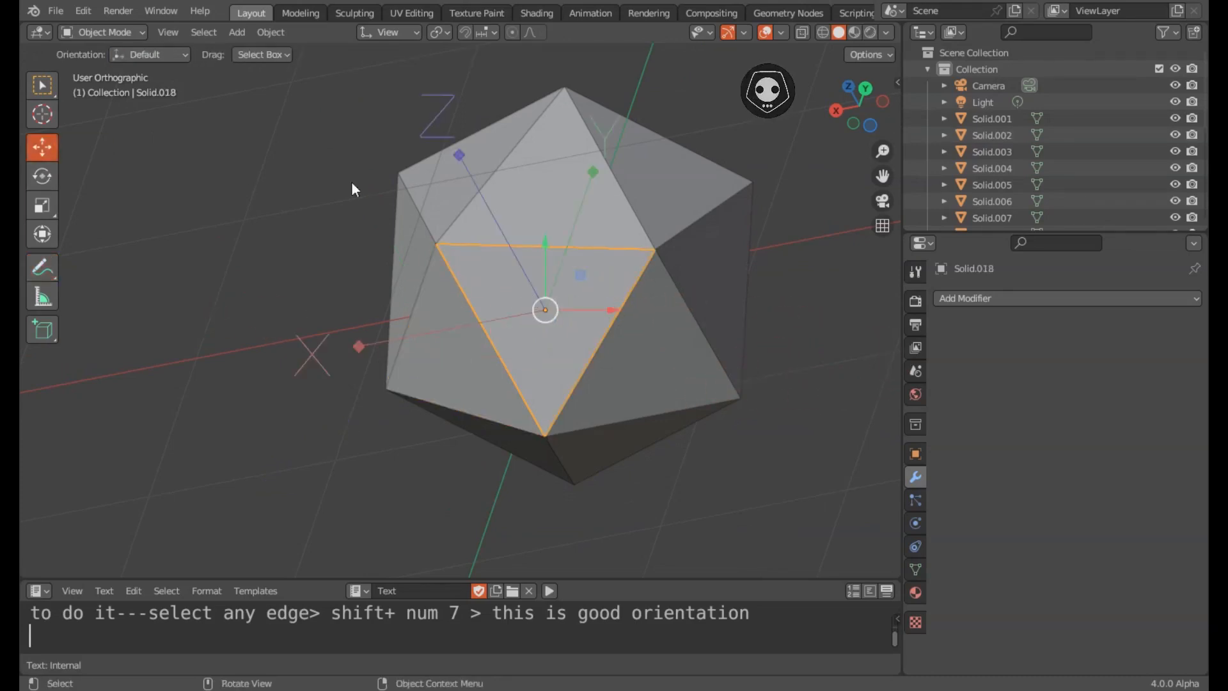
click(114, 35)
click(101, 67)
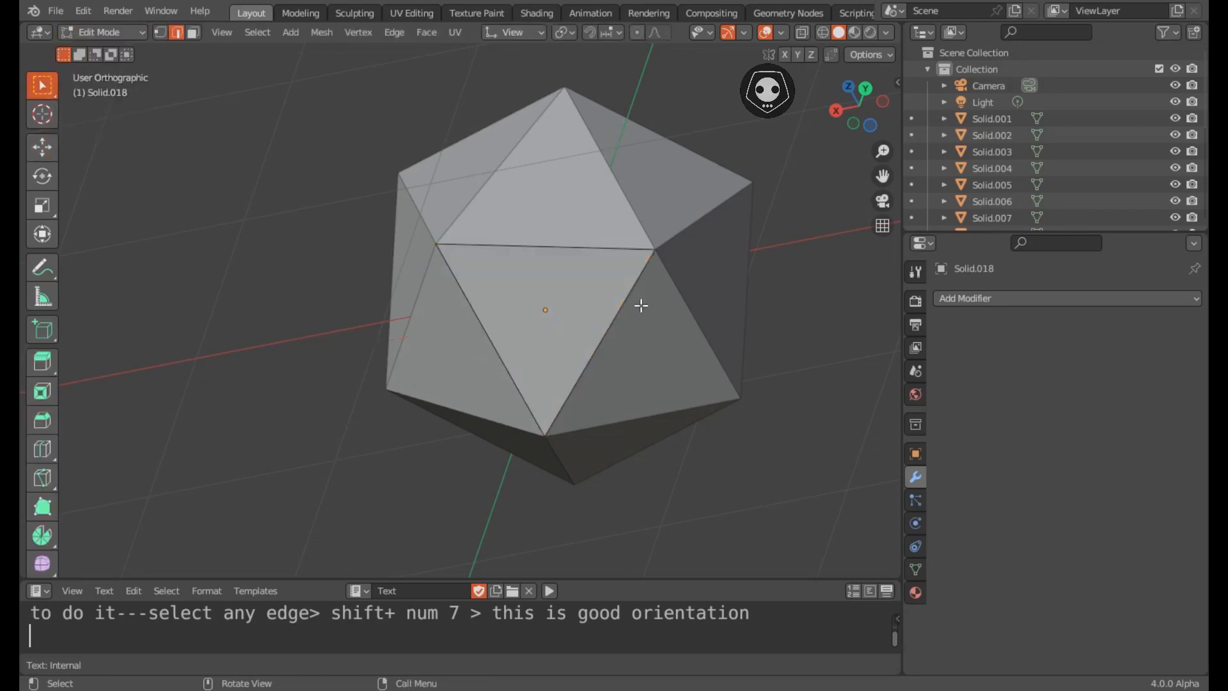
click(623, 304)
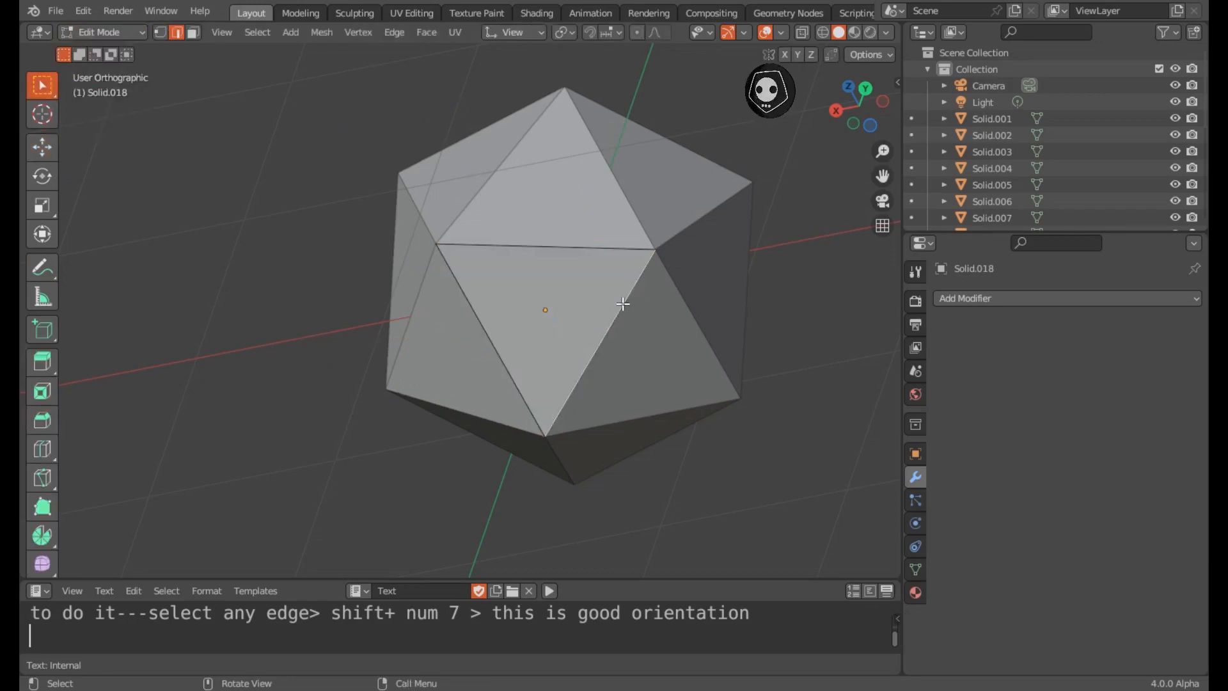
key(shift+KP_7)
key(ctrl+KP_7)
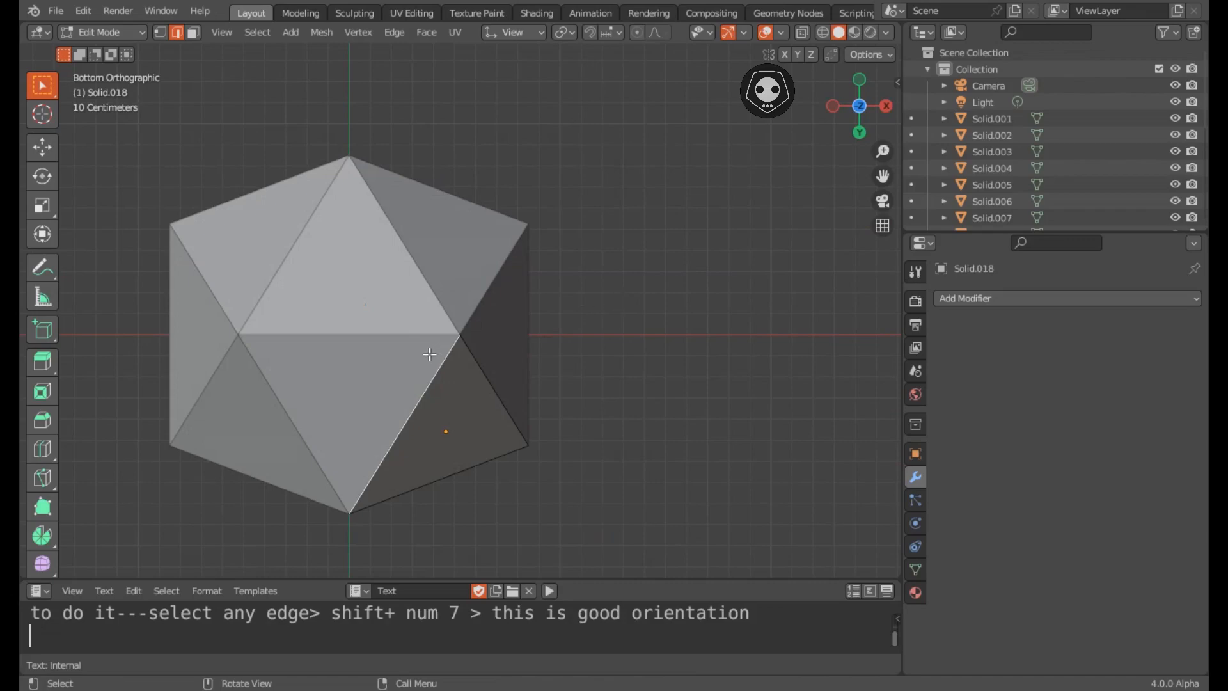
key(Tab)
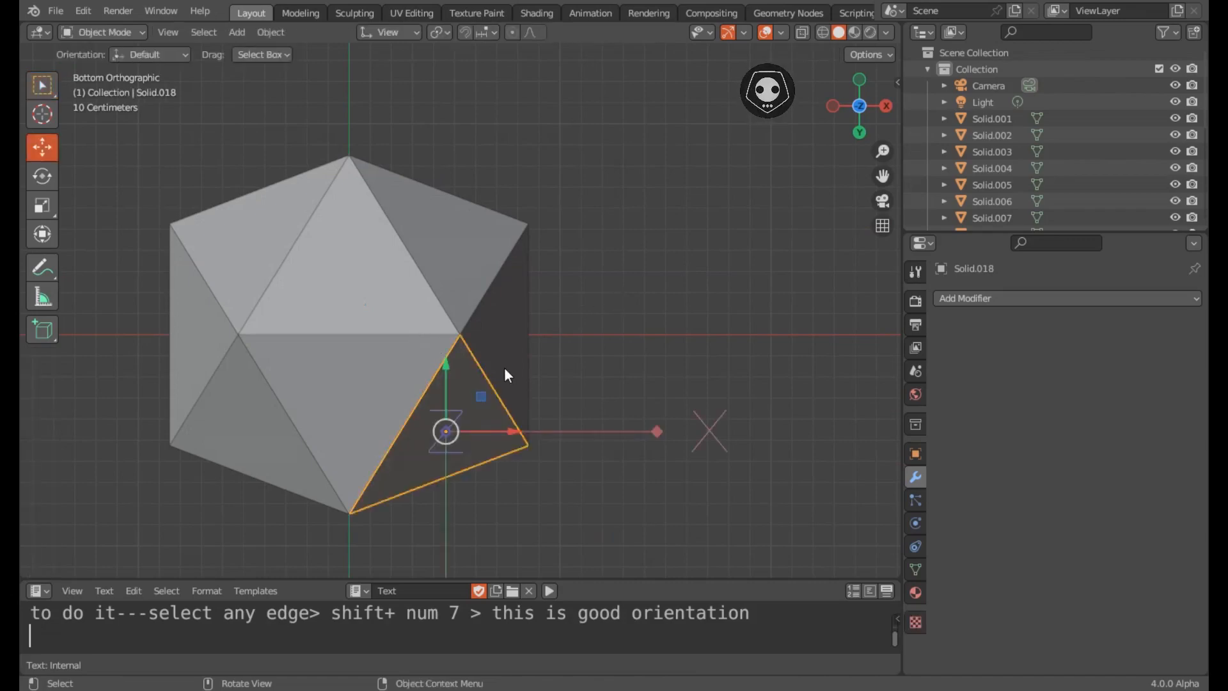
key(Tab)
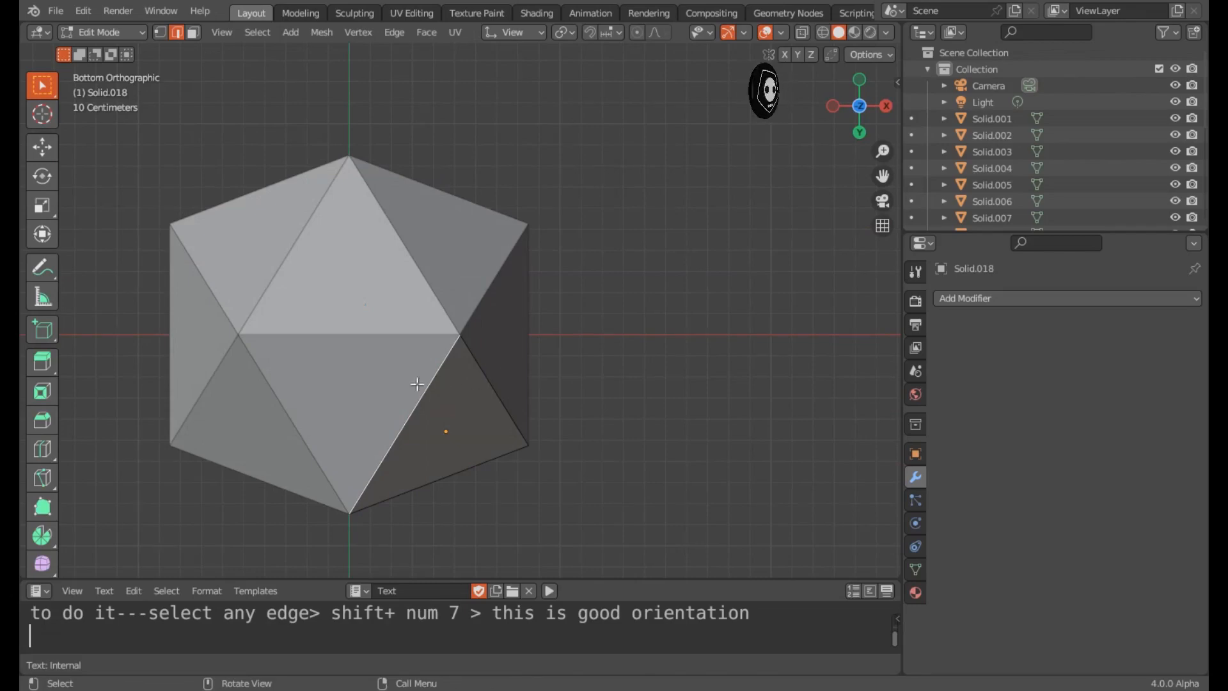
key(Tab)
key(Tab)
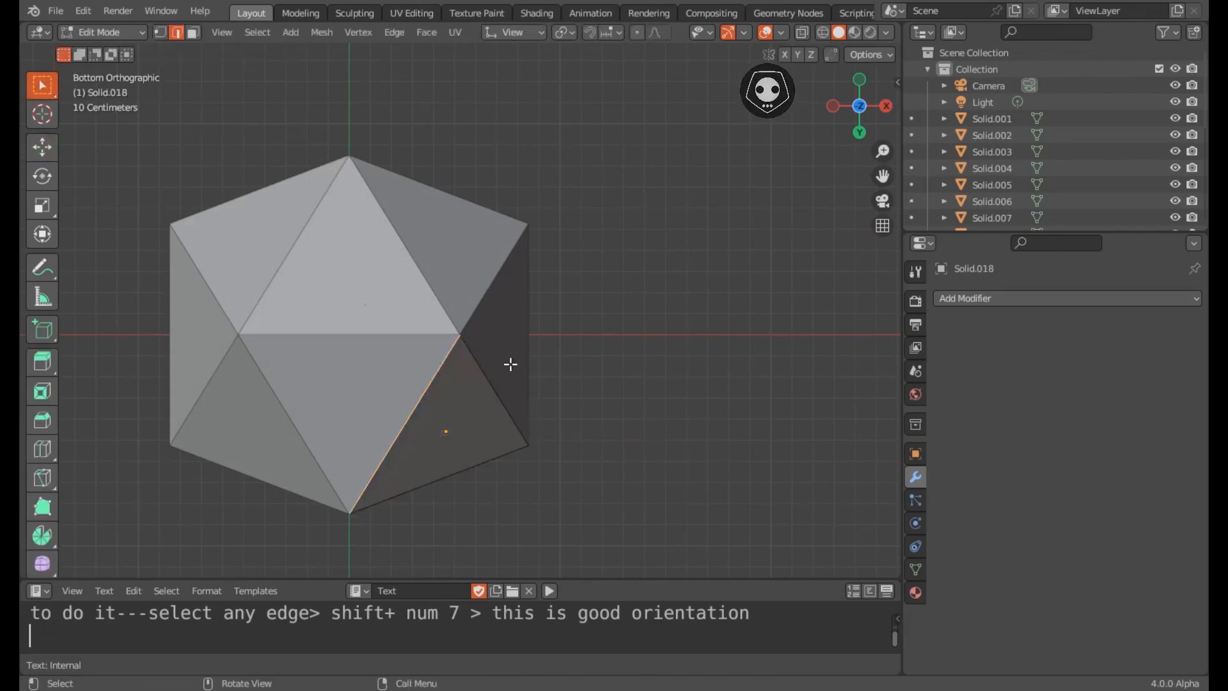
key(Tab)
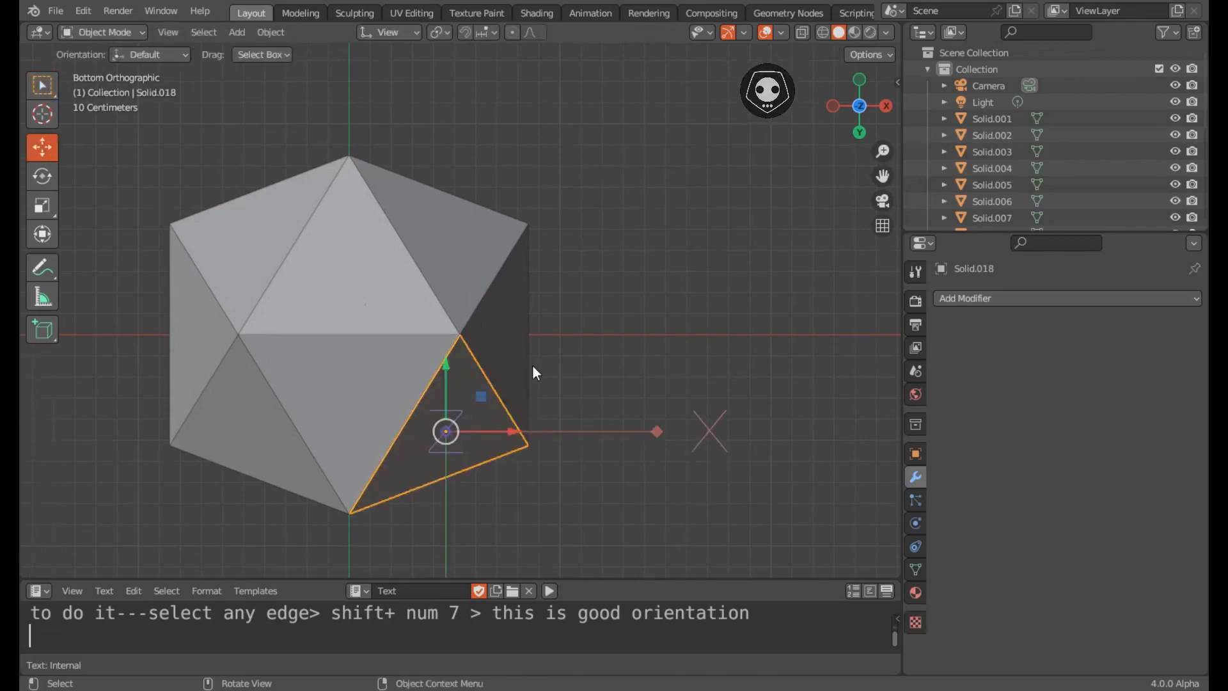
Step: Align the view to the selected edge of Solid.018 and apply Align to Transform Orientation in Object Mode
key(Tab)
key(shift+KP_7)
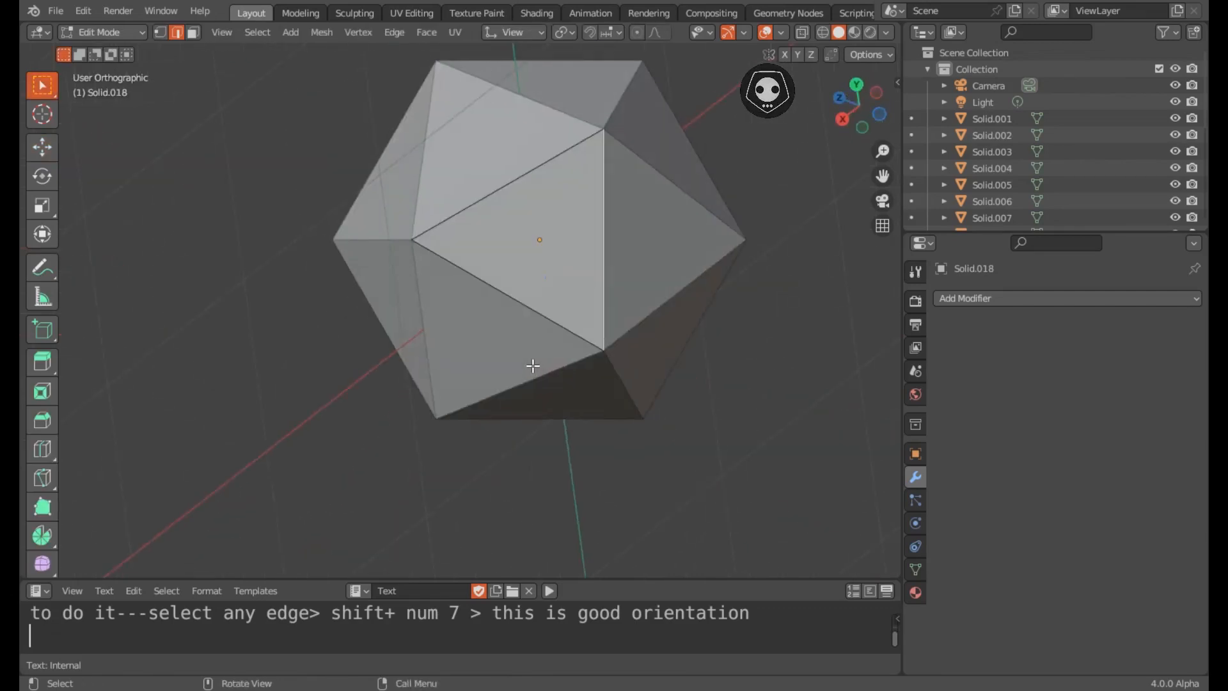
key(Tab)
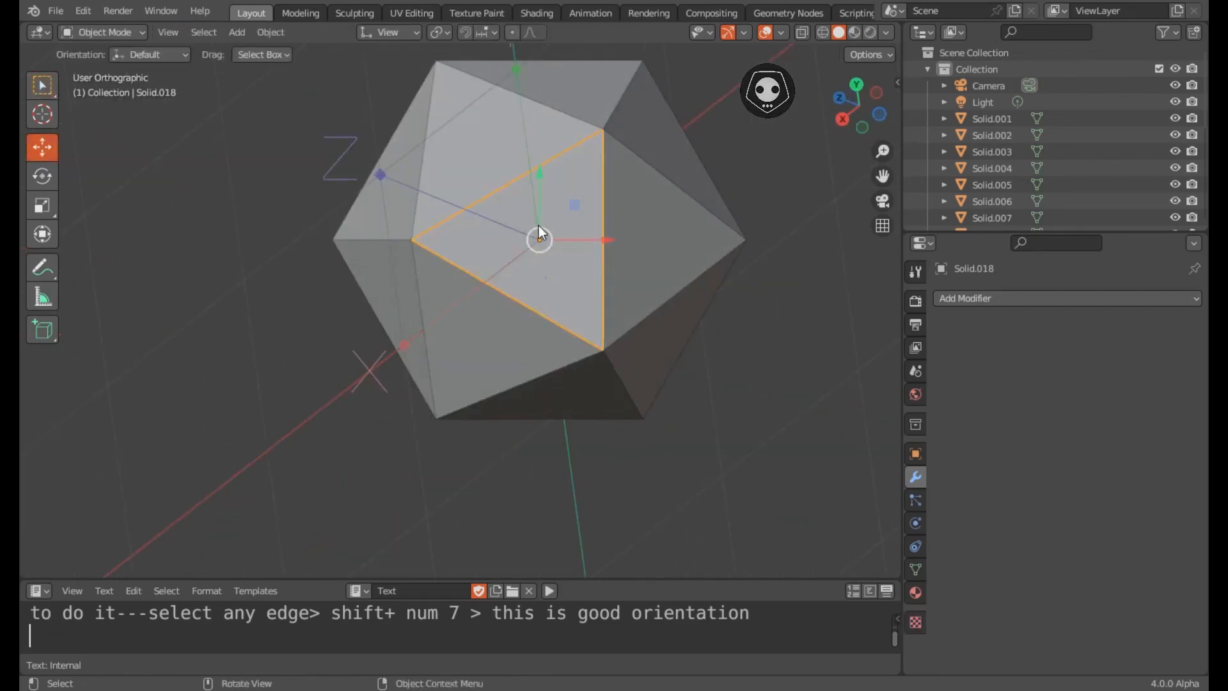
click(269, 32)
mouse_move(293, 50)
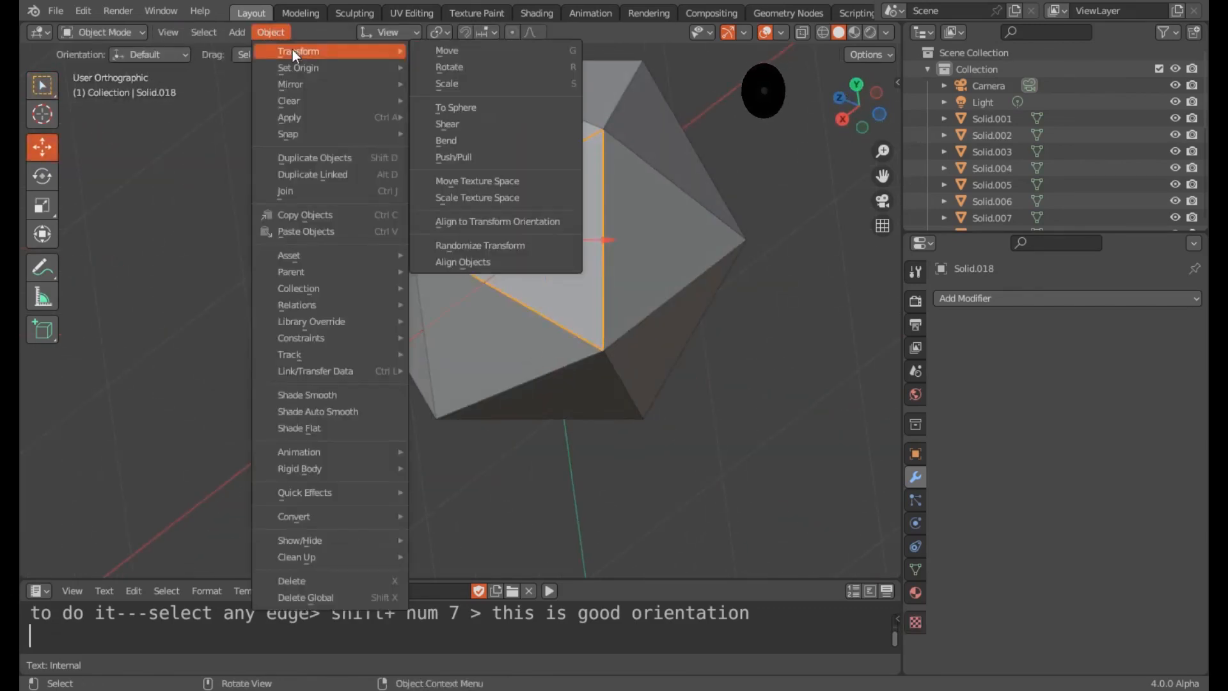
click(495, 222)
mouse_move(495, 223)
middle_down()
mouse_move(511, 262)
mouse_move(444, 254)
mouse_move(469, 311)
mouse_move(490, 201)
mouse_move(520, 342)
mouse_move(532, 344)
mouse_move(449, 293)
mouse_move(484, 364)
mouse_move(359, 252)
mouse_move(340, 275)
mouse_move(472, 220)
mouse_move(372, 277)
mouse_move(408, 205)
mouse_move(317, 165)
mouse_move(407, 173)
mouse_move(420, 288)
mouse_move(490, 301)
mouse_move(518, 241)
mouse_move(490, 205)
middle_up()
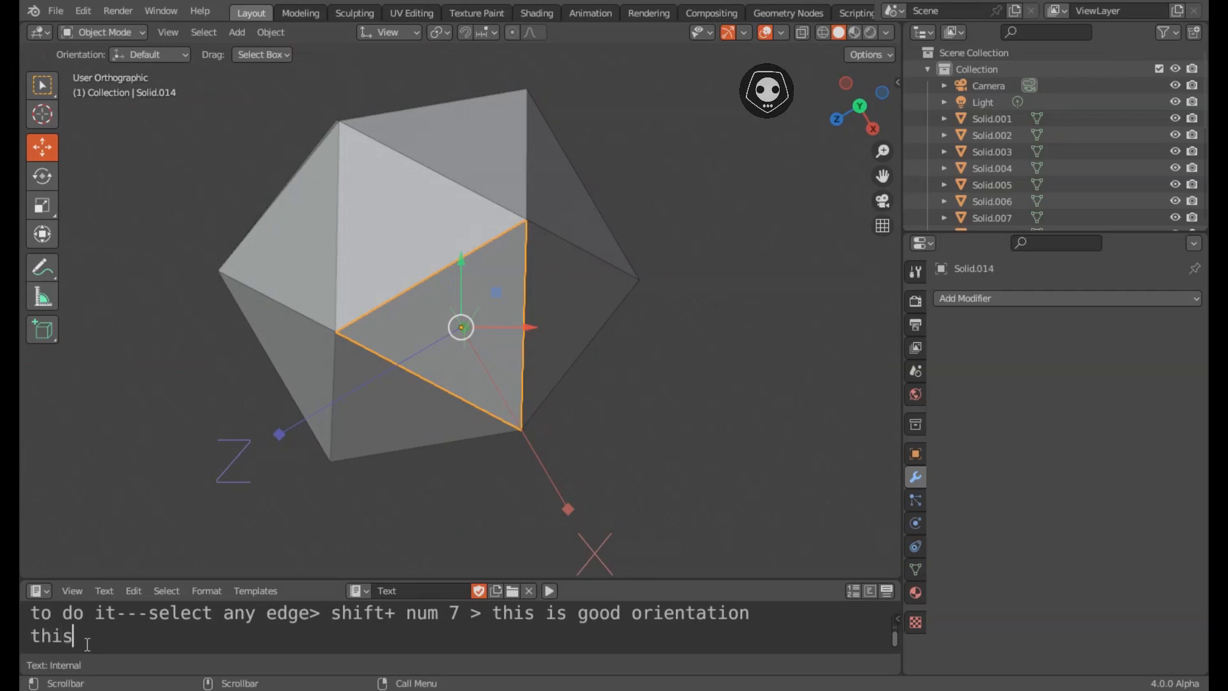
Step: Complete the last line of the text note as "this transformation is Z axis is down"
text(transformation)
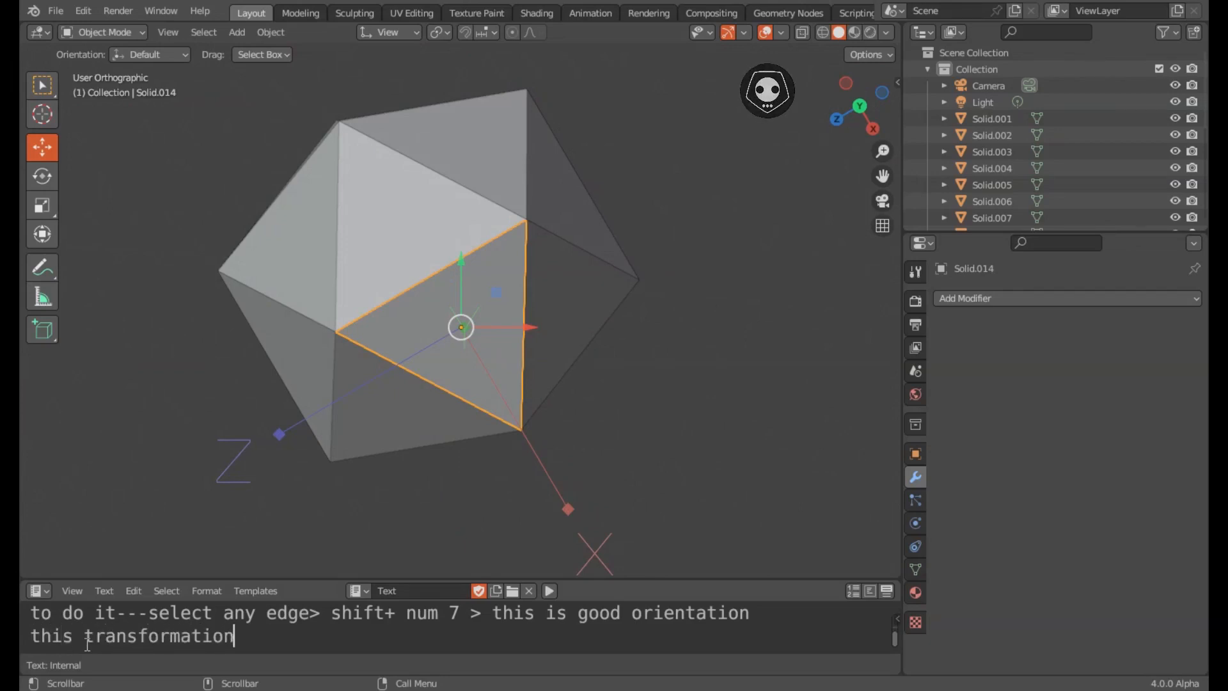
text( is Z)
text(axis is down)
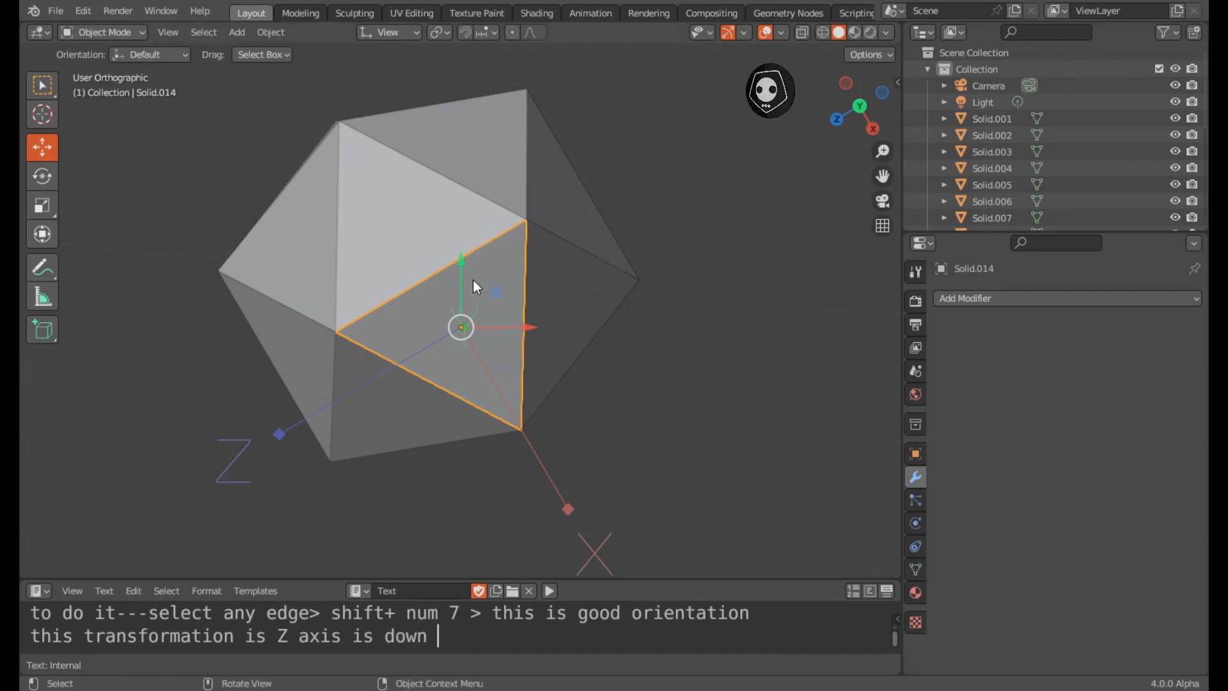
Step: Align the view to an edge of the Solid.014 face and apply Align to Transform Orientation with the View orientation
key(Tab)
right_click(522, 282)
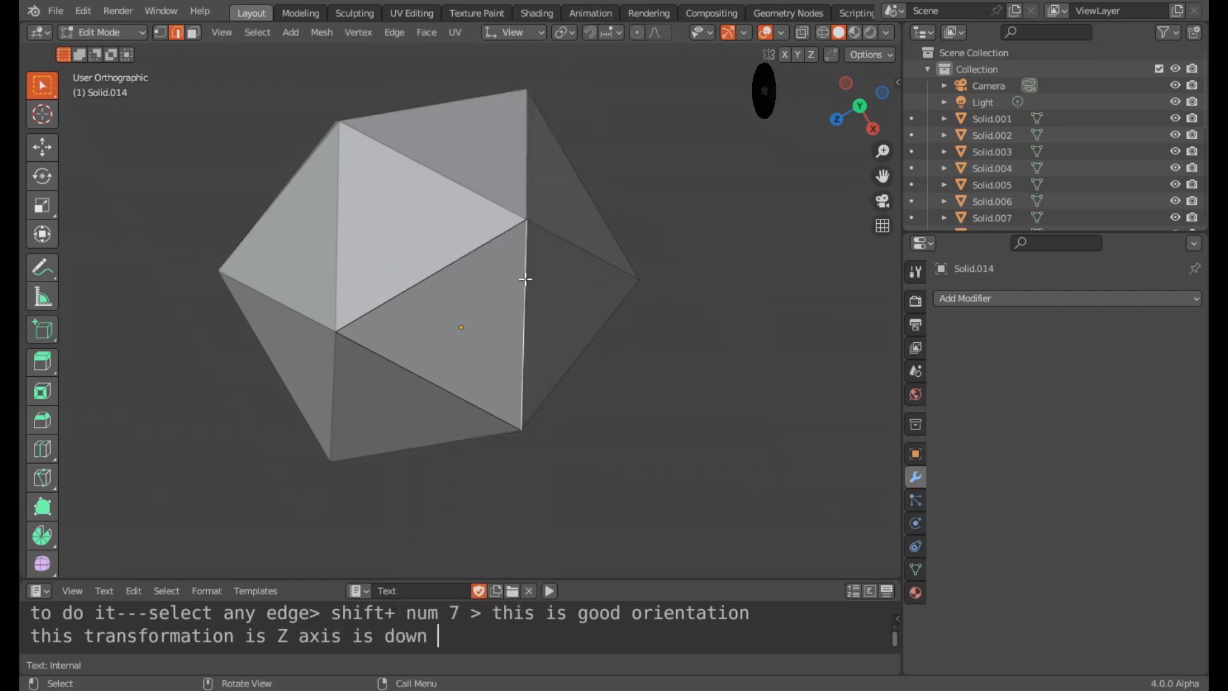
key(shift+KP_7)
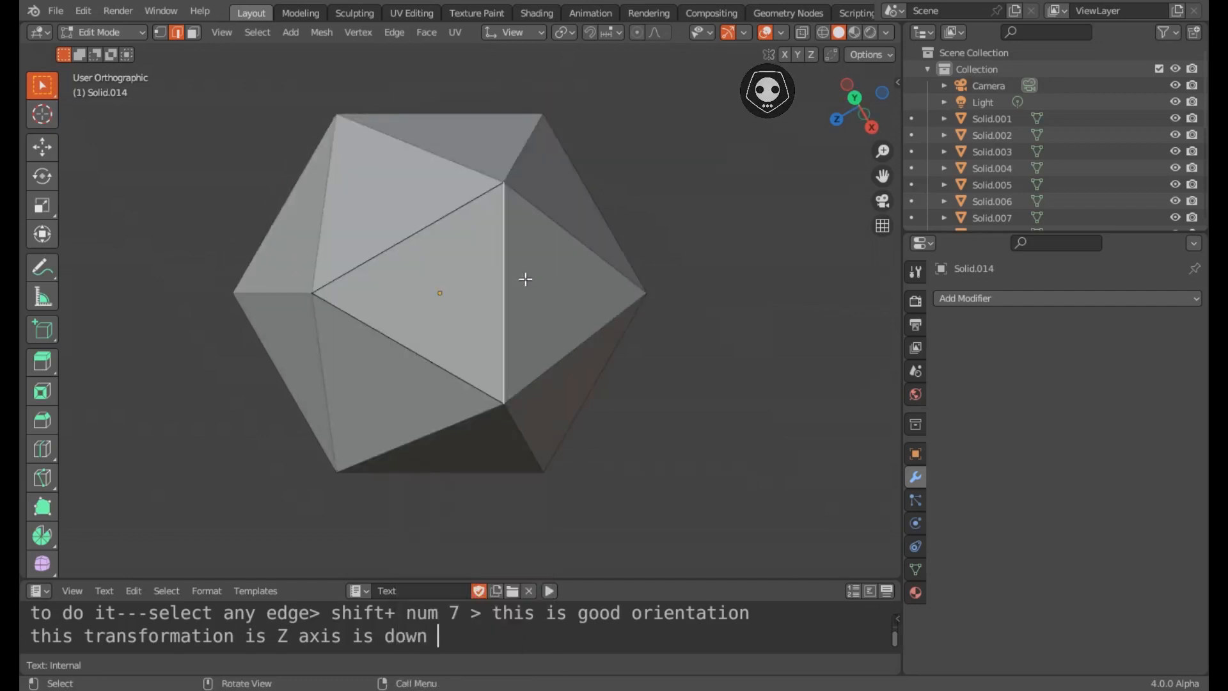
key(Tab)
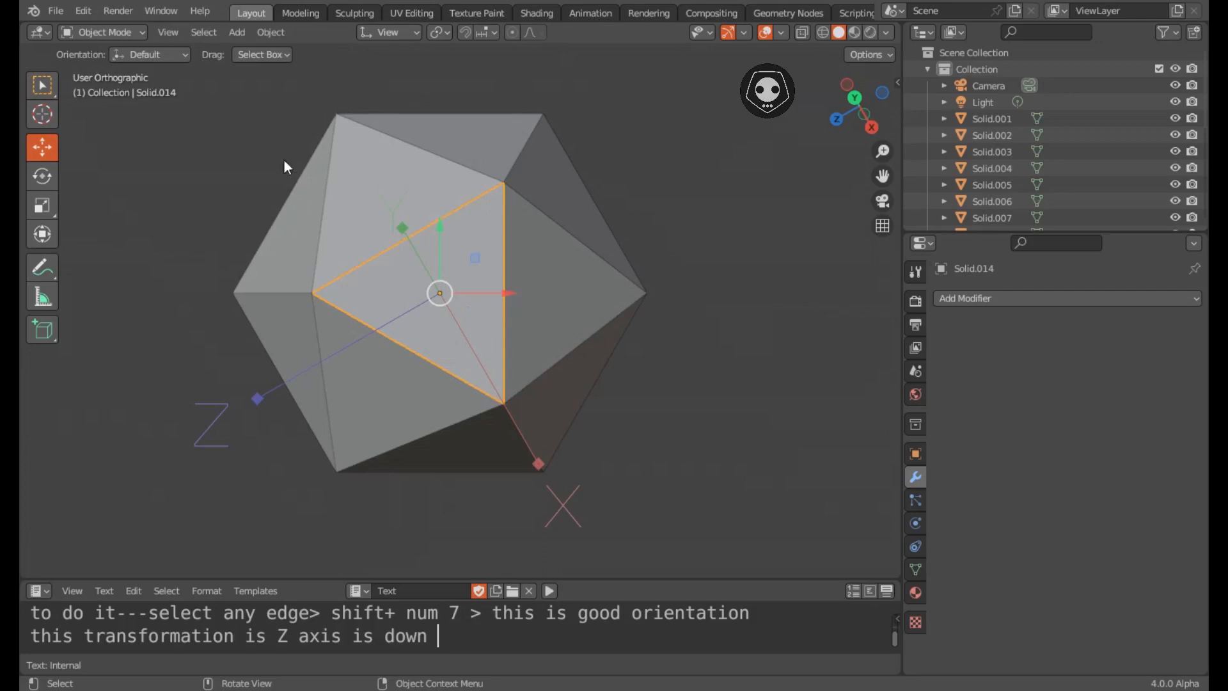
click(264, 32)
mouse_move(299, 53)
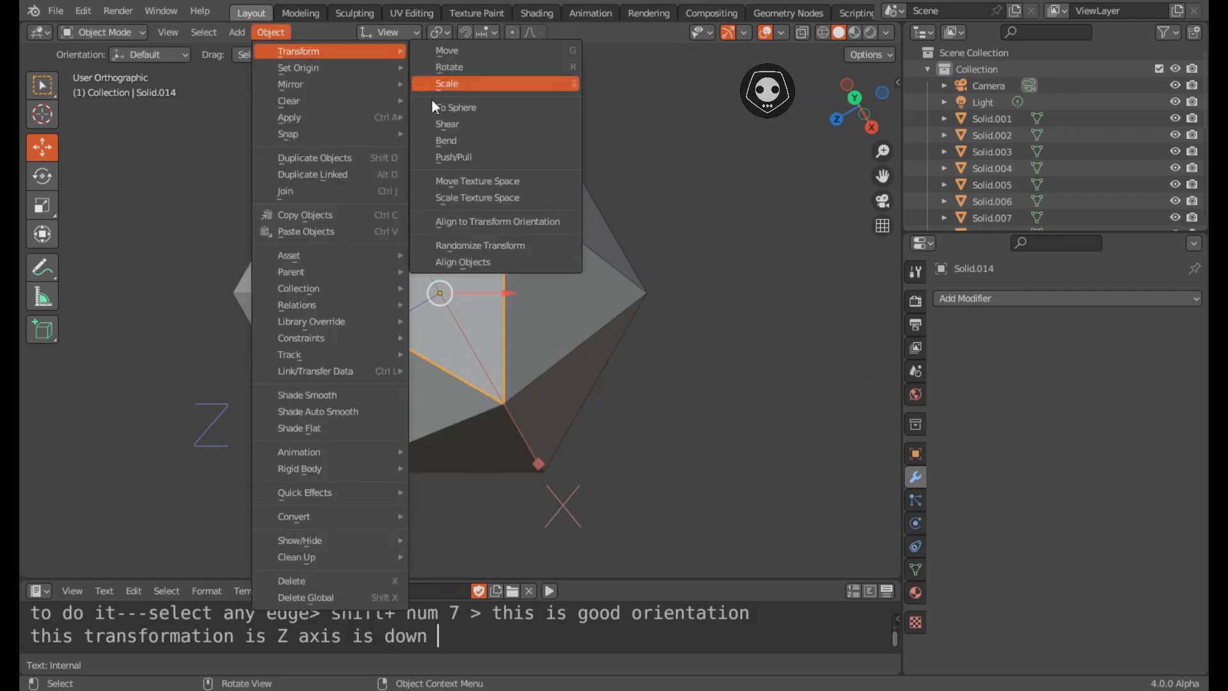
click(485, 225)
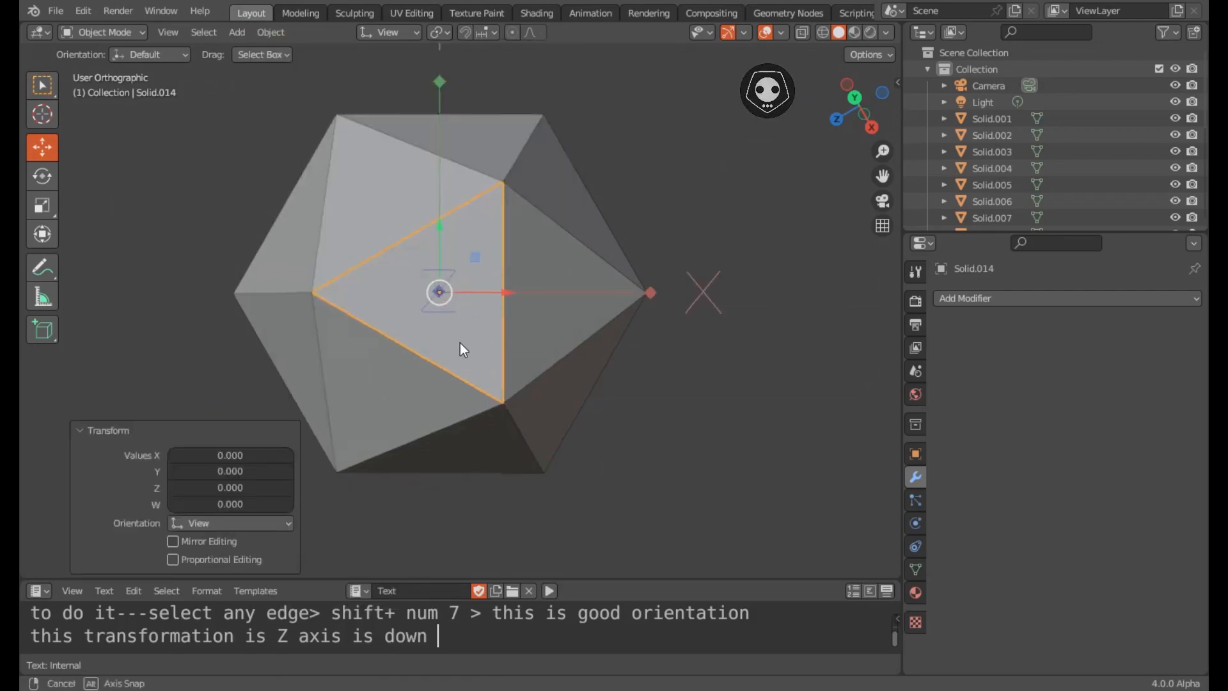
Step: Select several neighbouring face pieces in turn, including Solid.006, and compare their axis directions
middle_drag(460, 342, 504, 332)
click(513, 251)
click(364, 287)
middle_drag(365, 287, 522, 349)
click(447, 313)
click(340, 346)
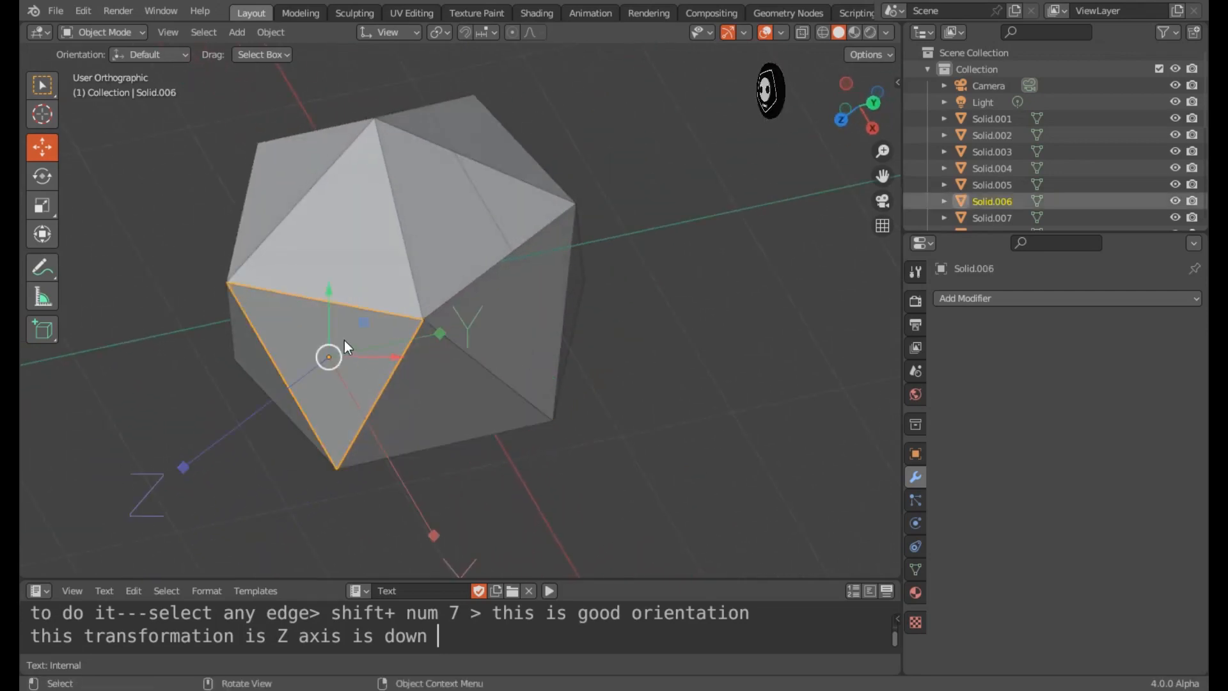
middle_drag(344, 340, 522, 279)
Step: Select the Solid.007 face piece and set its origin to its geometry
click(358, 238)
middle_drag(359, 239, 473, 244)
click(270, 31)
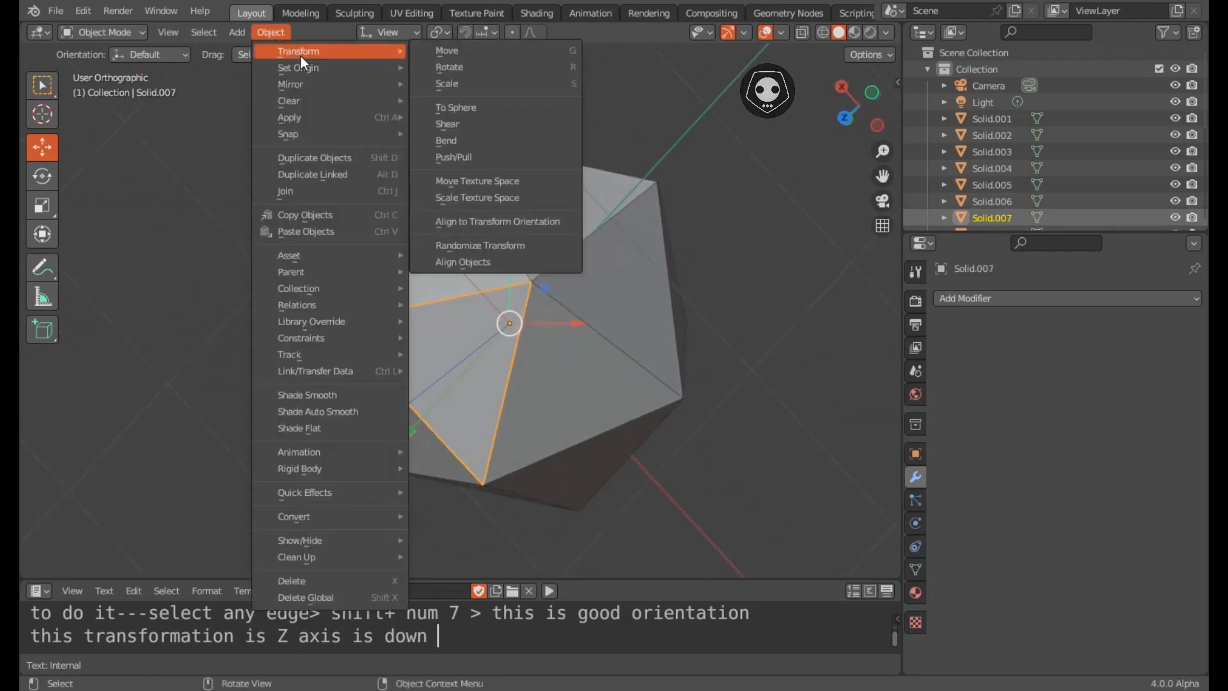
mouse_move(302, 67)
click(479, 87)
Step: Align the view to an edge of the Solid.007 face and apply Align to Transform Orientation in Object Mode
middle_drag(479, 88, 497, 256)
key(Tab)
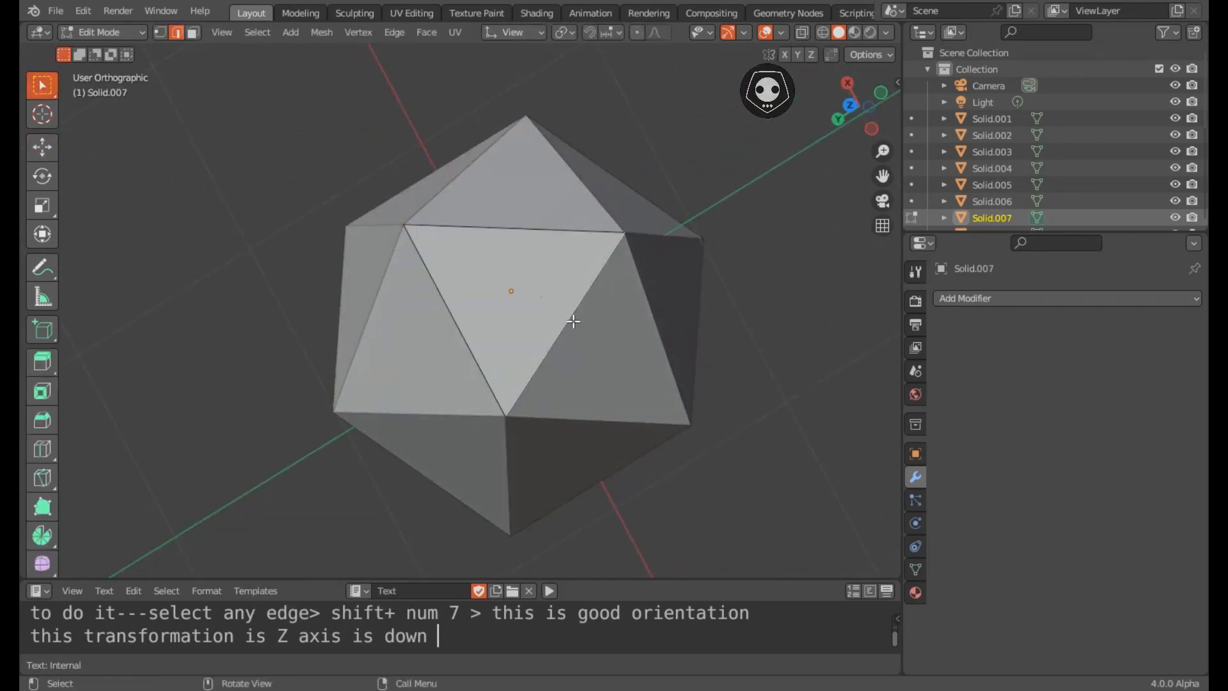
key(shift+KP_7)
key(Tab)
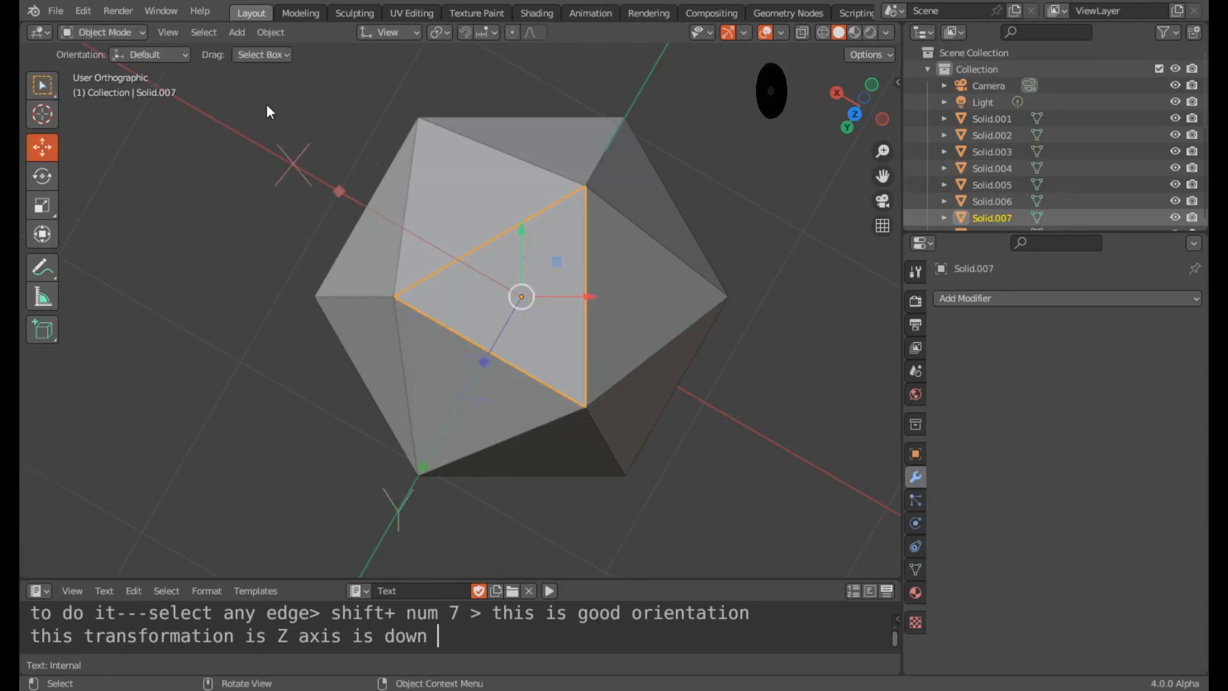
click(262, 32)
mouse_move(295, 54)
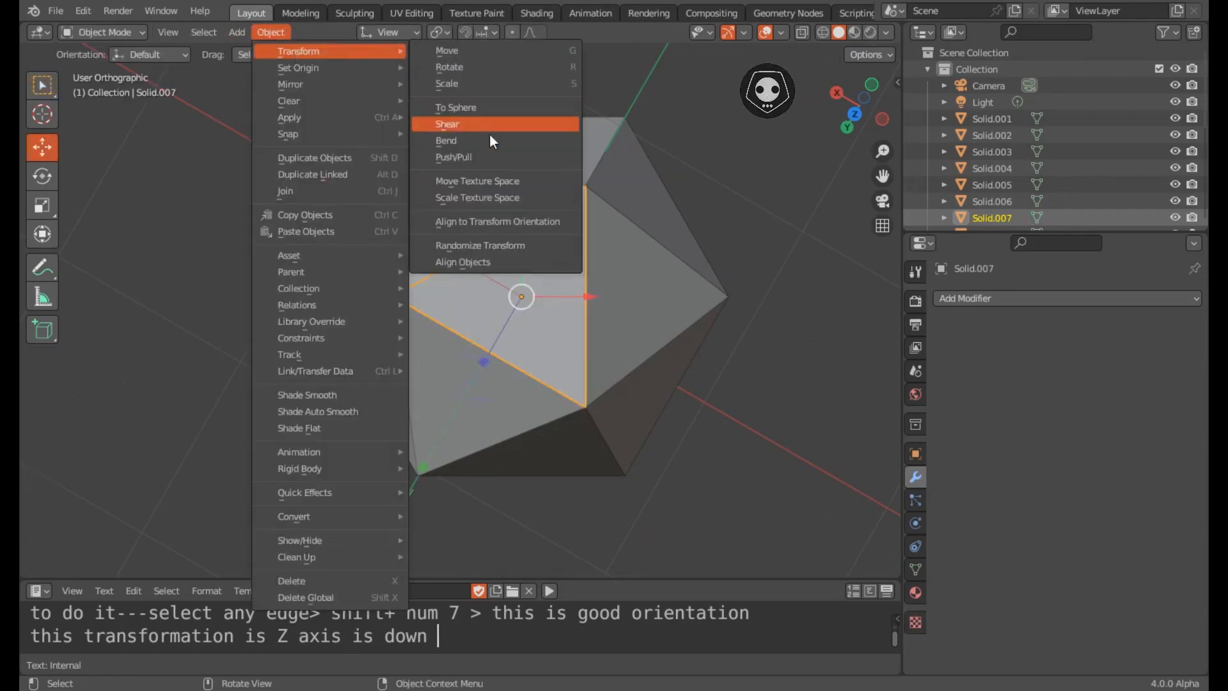
click(497, 218)
Step: Select the Solid.011 face piece, align the view to its edge and align it to the View transform orientation
middle_drag(505, 253, 452, 291)
click(452, 291)
key(Tab)
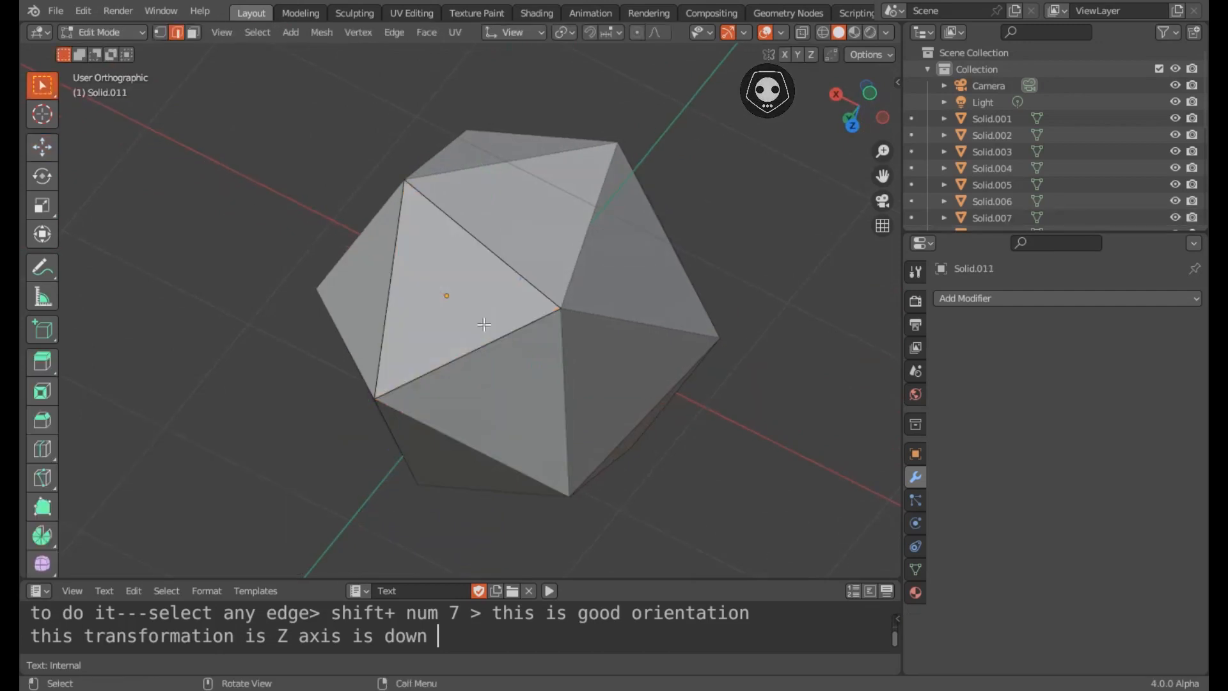
key(shift+KP_7)
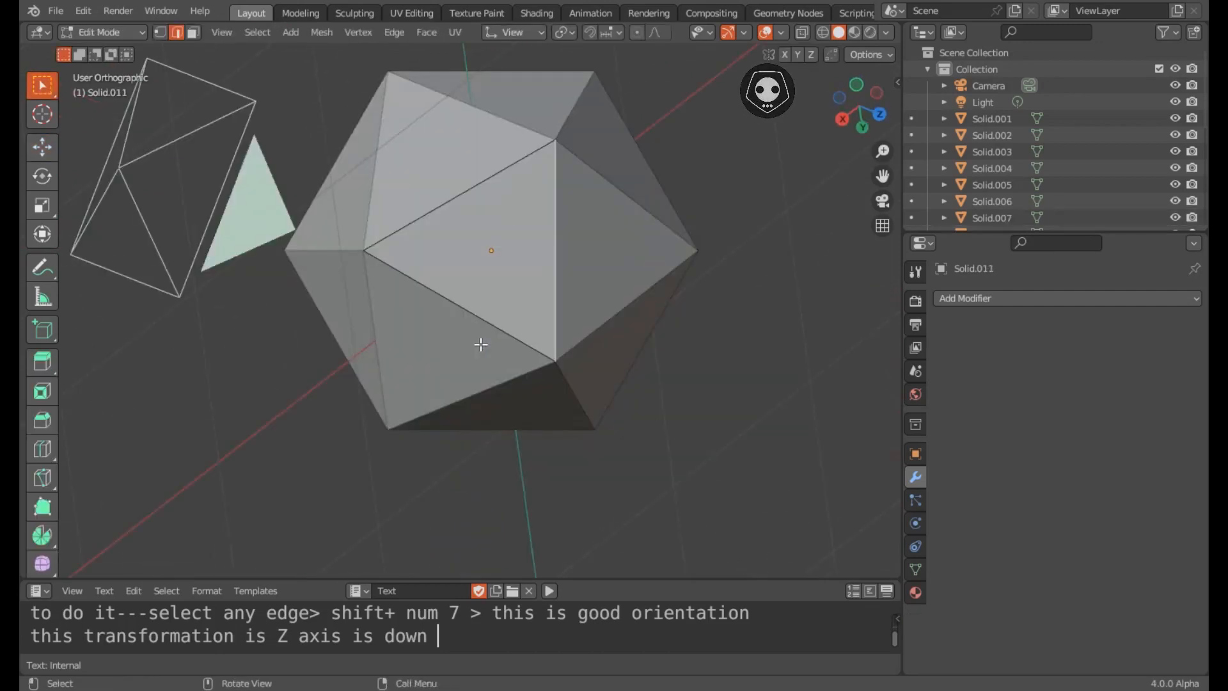
key(Tab)
click(271, 32)
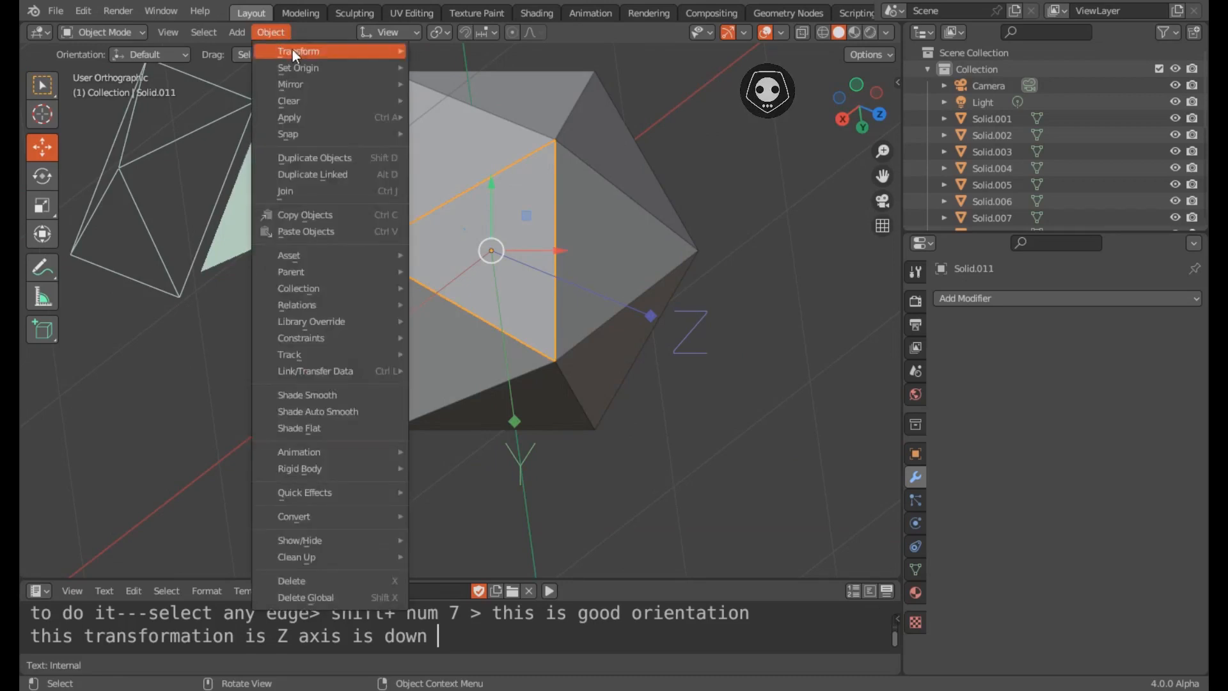
mouse_move(307, 51)
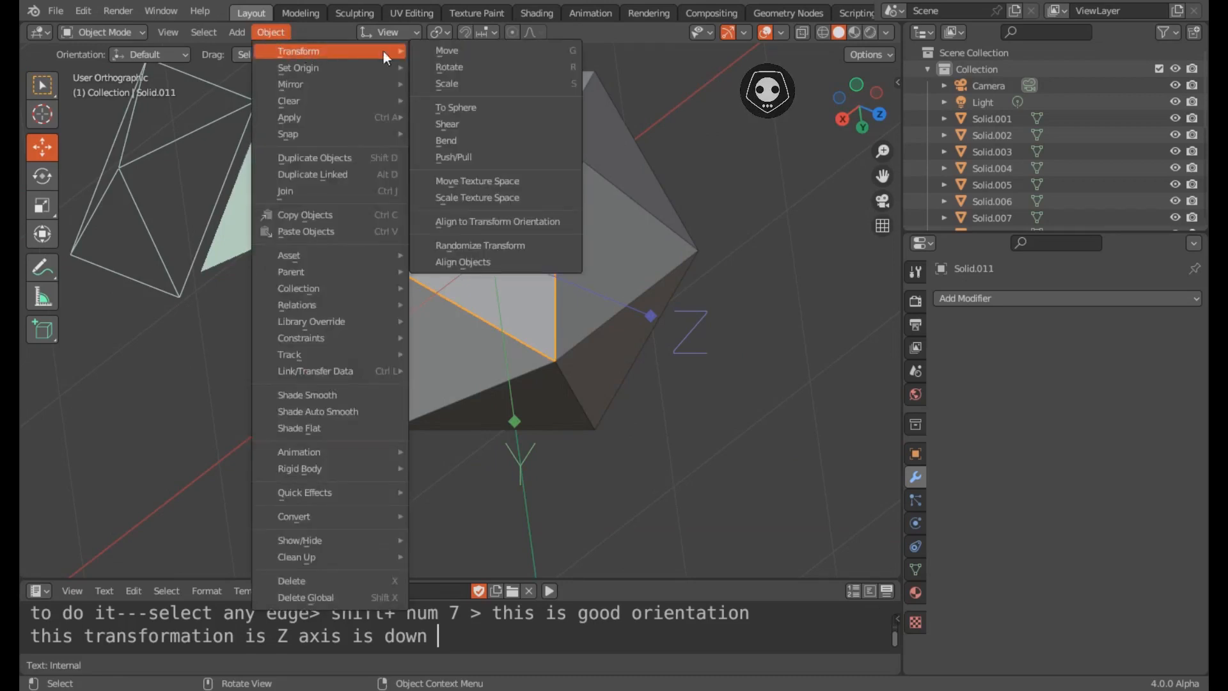
click(498, 222)
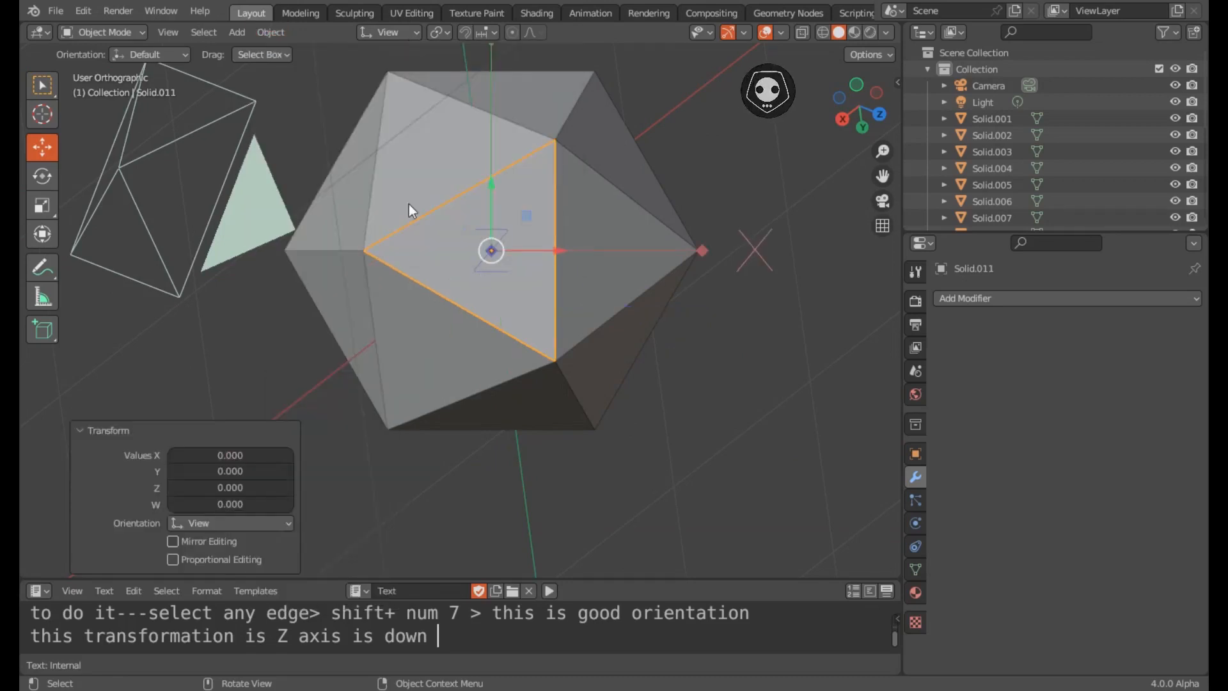
click(269, 32)
mouse_move(306, 53)
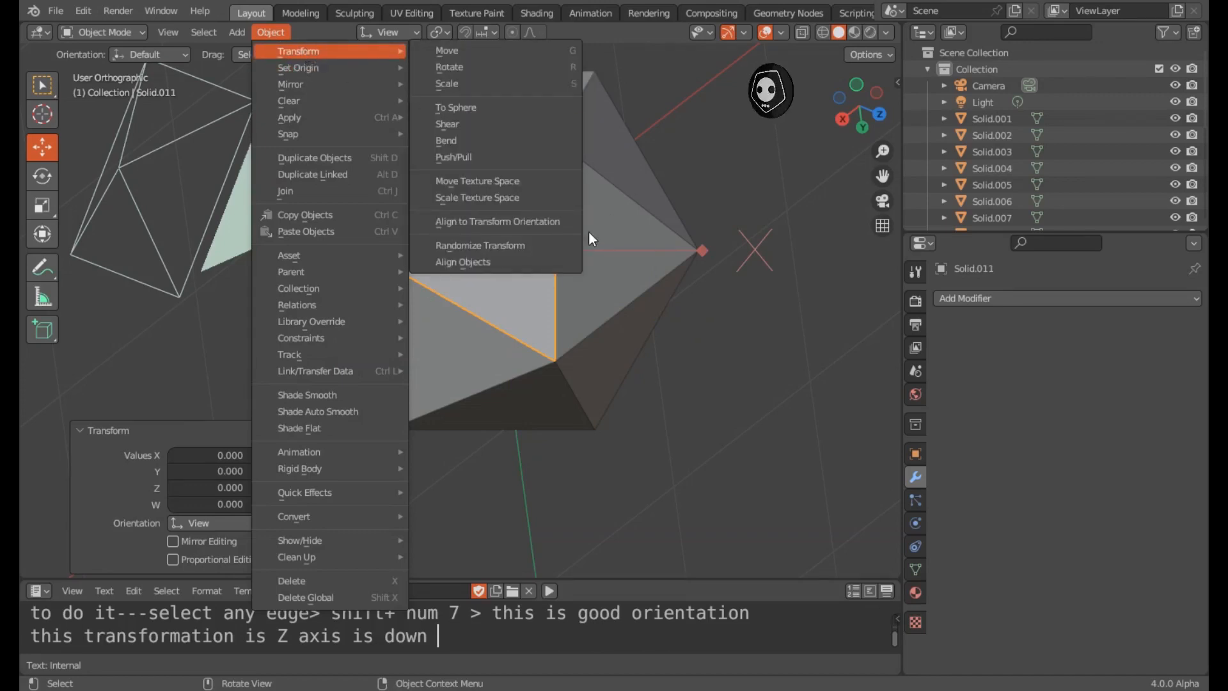
Step: Apply Align to Transform Orientation to the Solid.011 face piece's origin using the View orientation
click(505, 221)
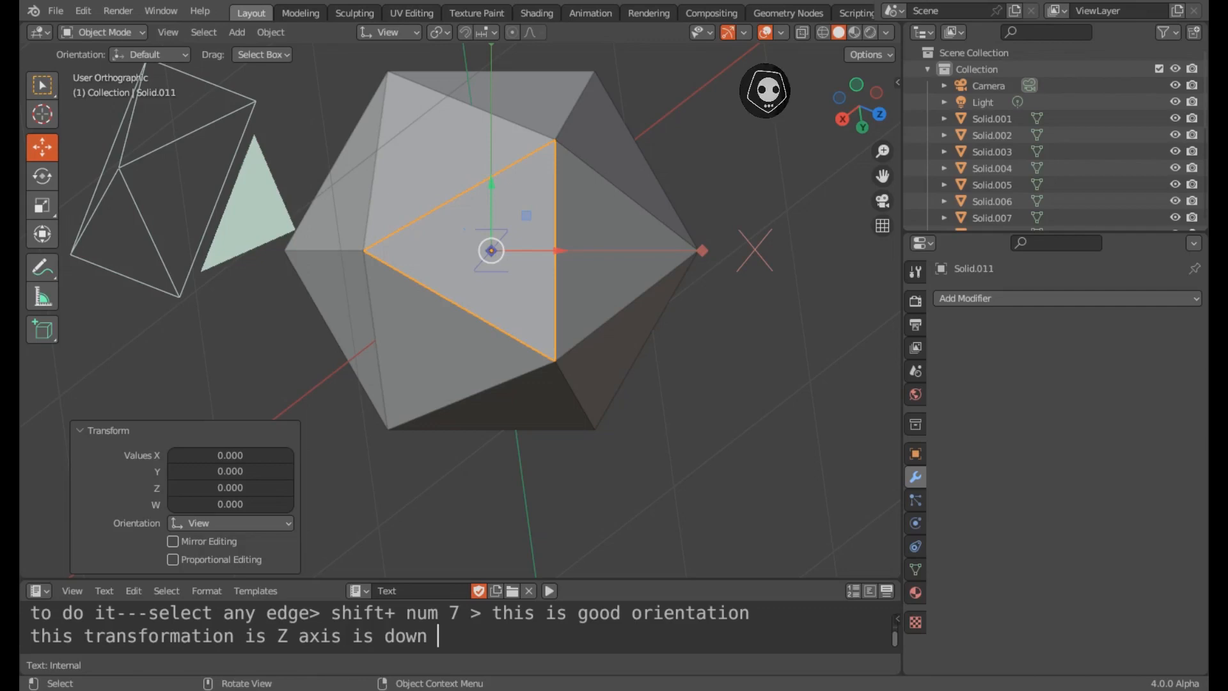
Step: Add the note line "this is good way to make OBJECT ORIENTATION" below "this transformation is Z axis is down"
key(ctrl+a)
key(Delete)
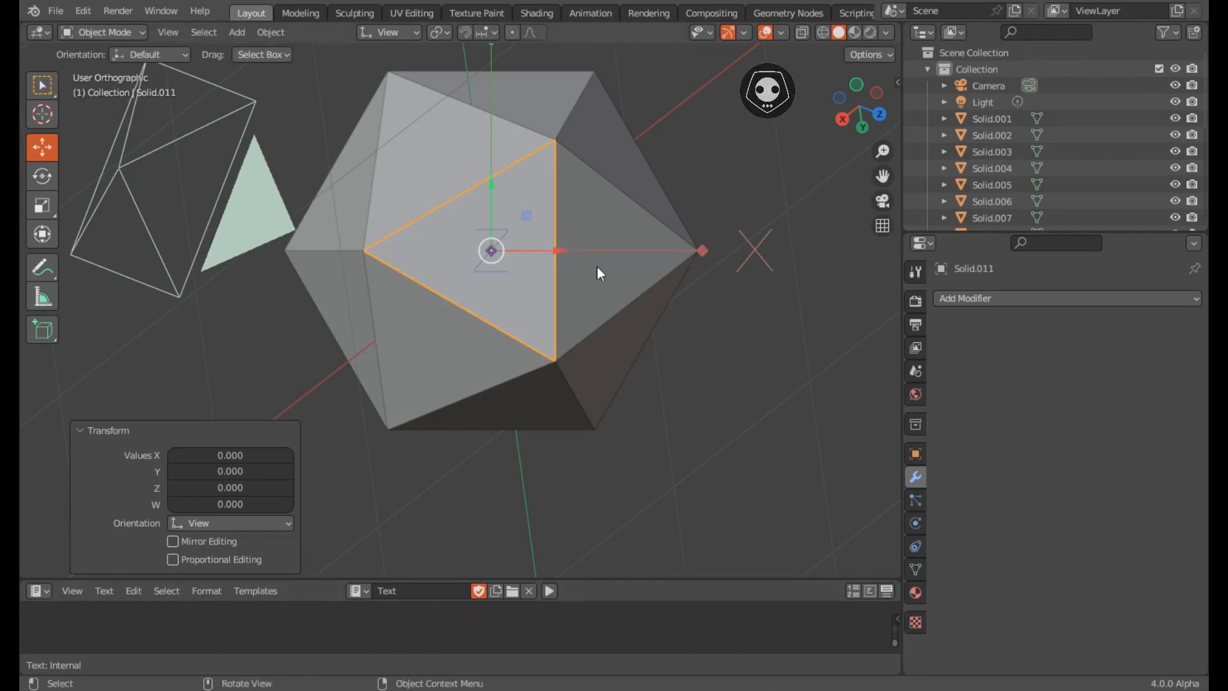
scroll(597, 266, down, 2)
middle_drag(548, 269, 466, 305)
scroll(508, 291, up, 2)
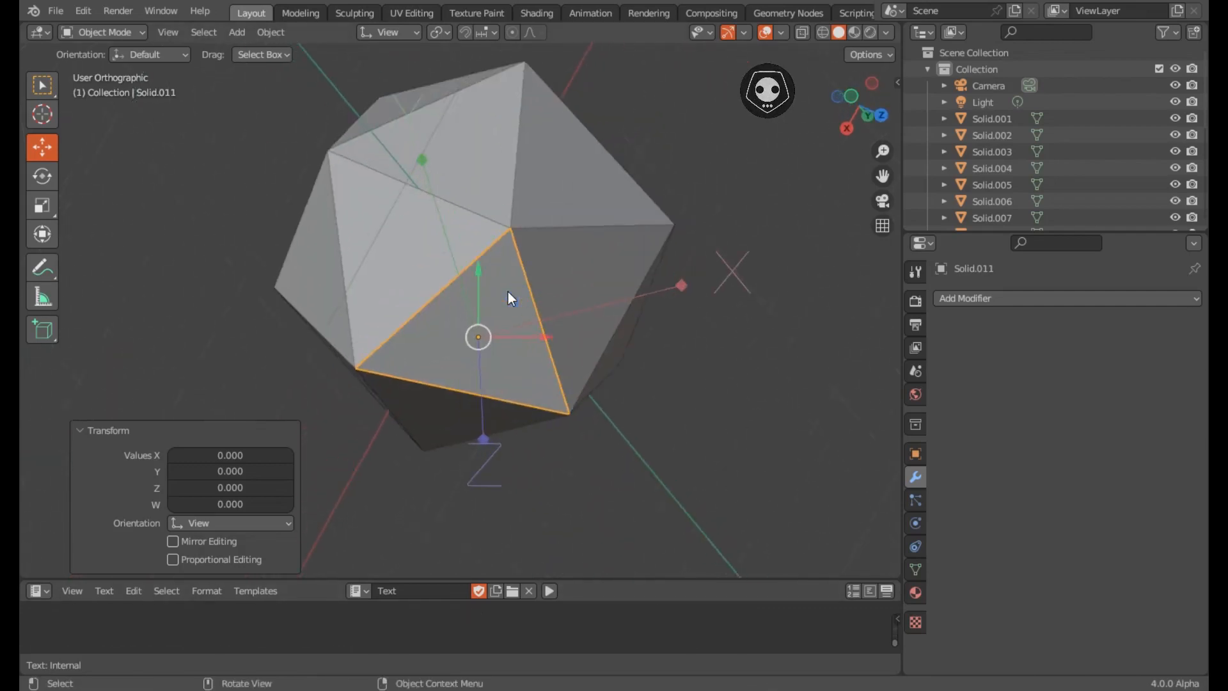
scroll(508, 292, up, 1)
scroll(531, 281, down, 2)
text(this transformation is Z axis is down)
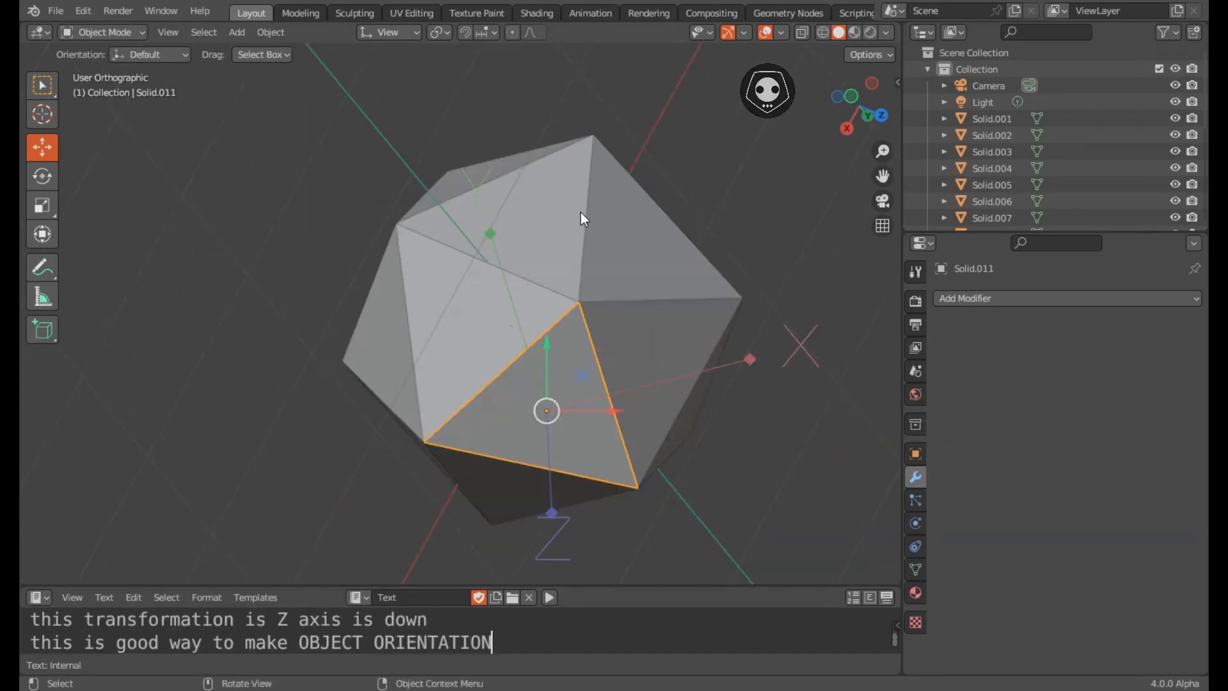
Step: Turn off the Affect Only Origins transform option and switch the transform orientation to Global
middle_drag(581, 212, 531, 156)
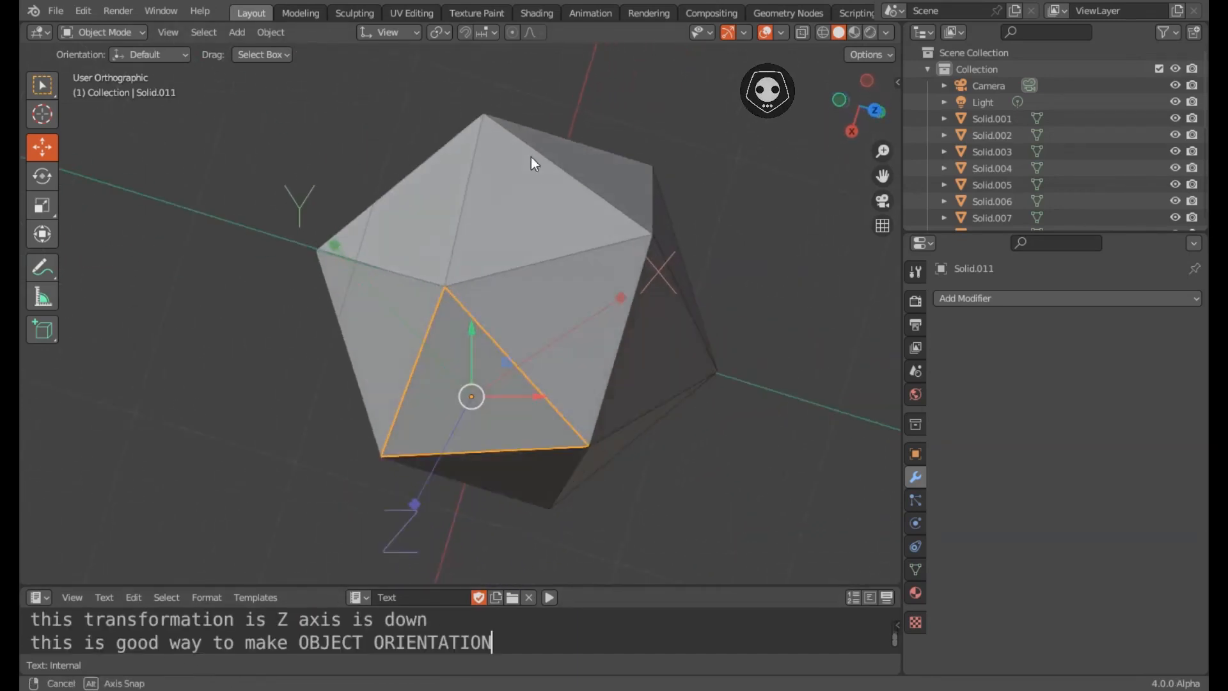
click(878, 56)
click(860, 105)
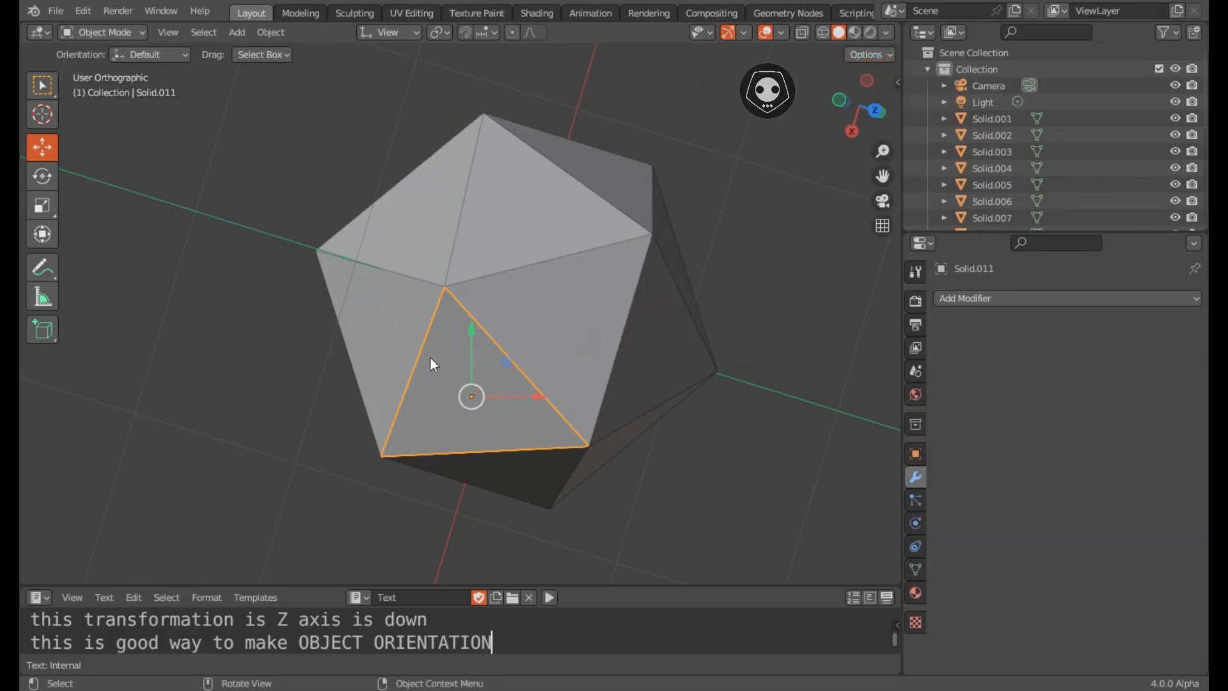
middle_drag(431, 358, 428, 252)
click(395, 34)
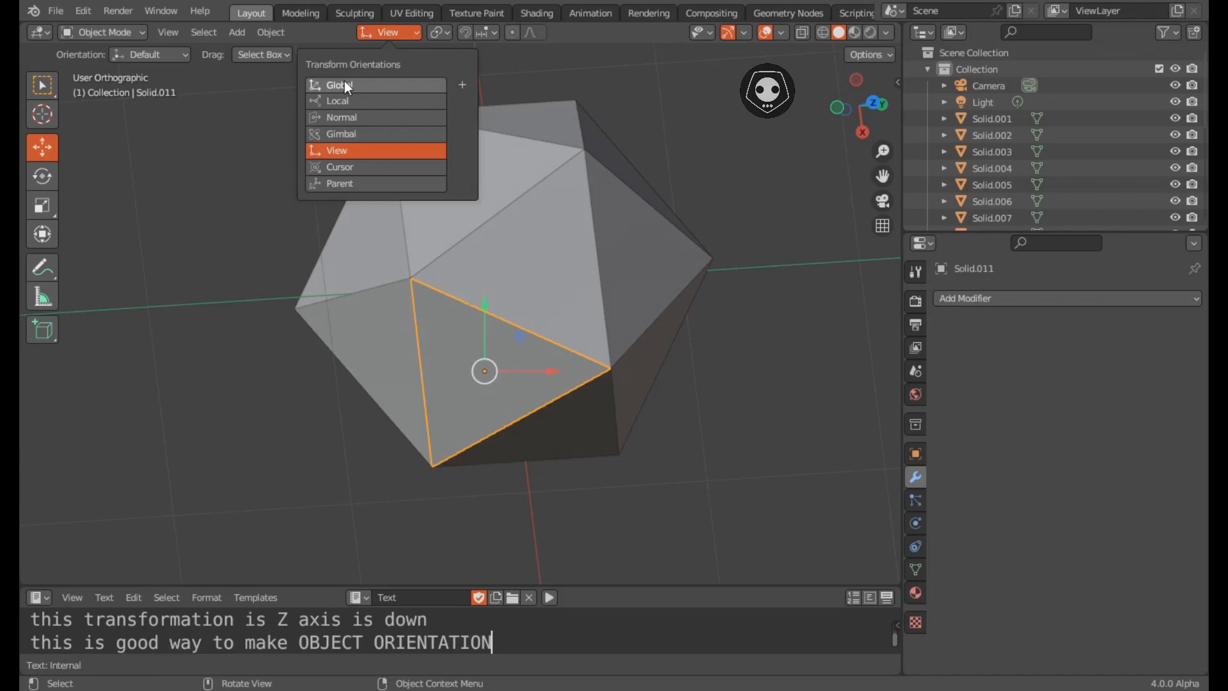
click(342, 81)
Step: Set the transform orientation back to View and turn on Affect Only Origins to show the Solid.011 piece's axes
middle_drag(458, 314, 442, 165)
click(398, 32)
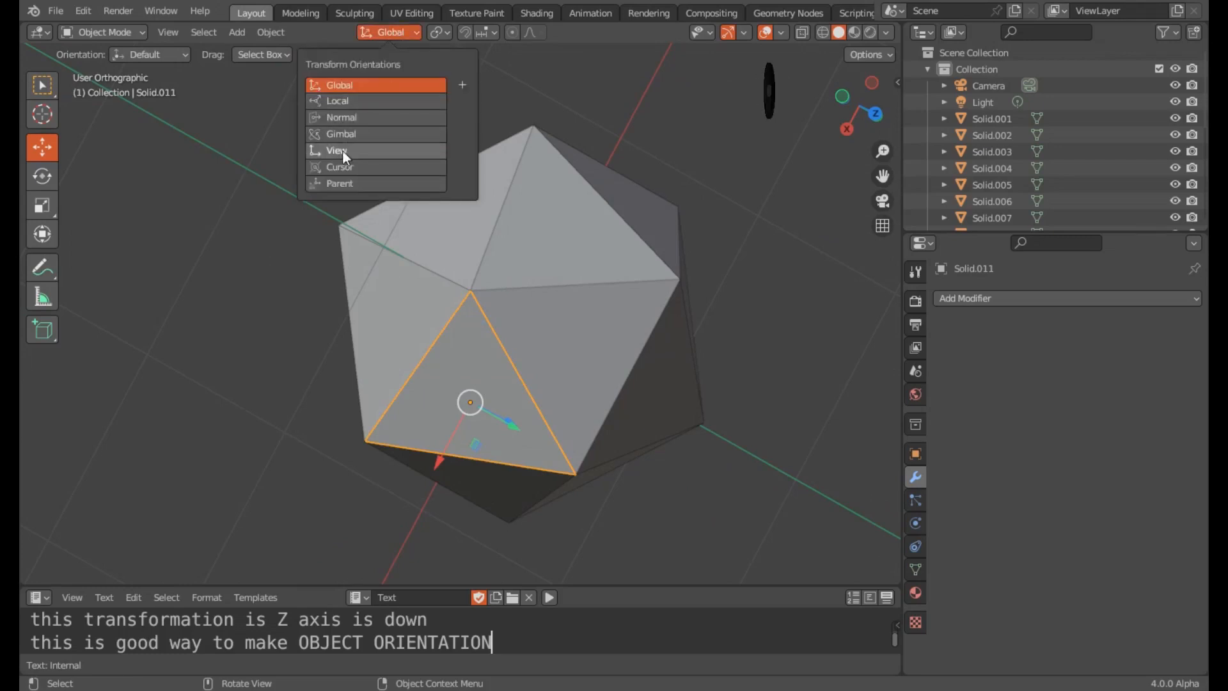
click(343, 153)
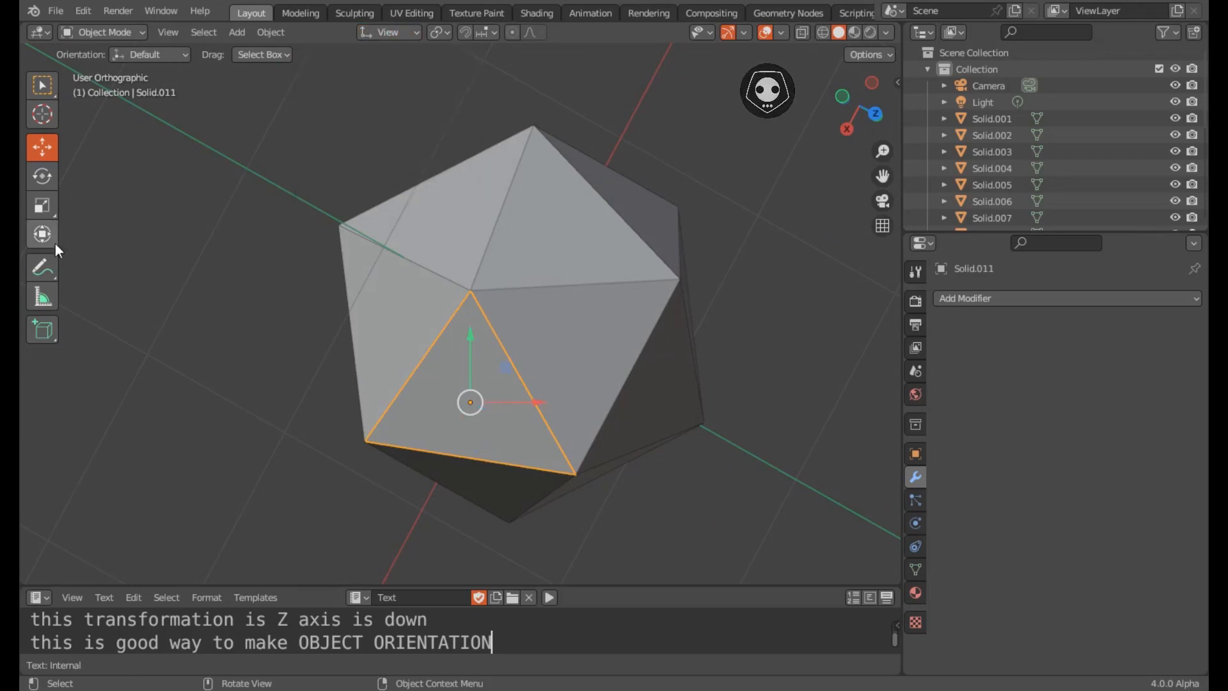
click(873, 55)
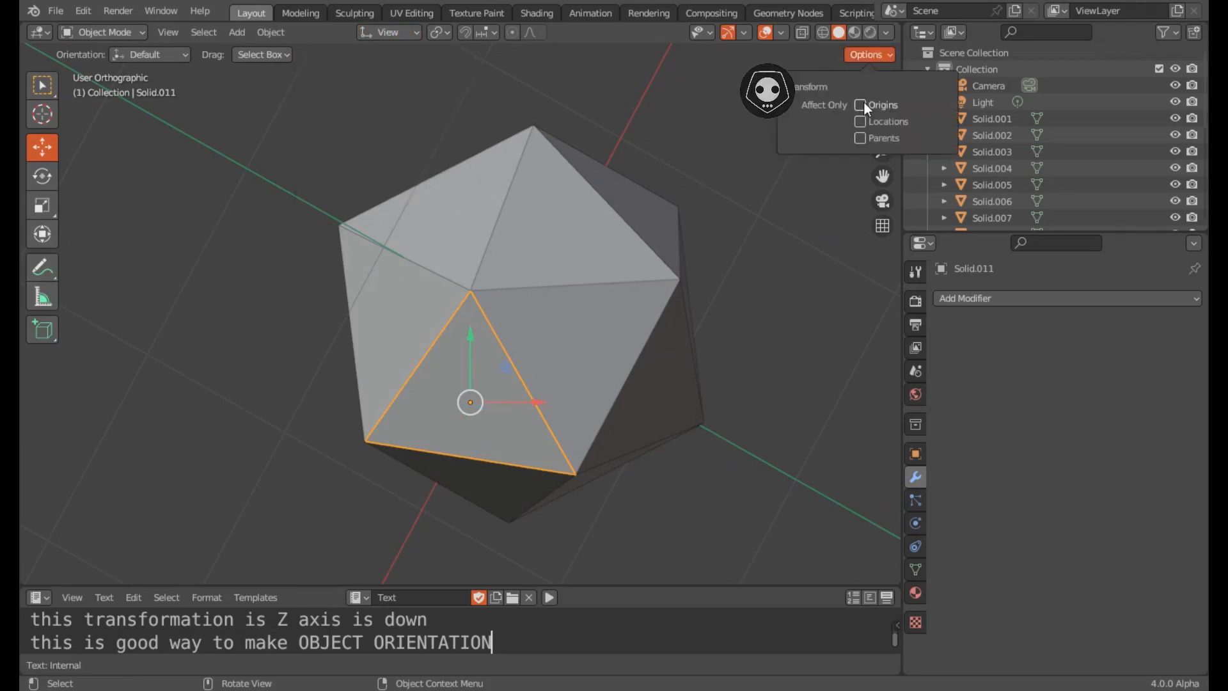
mouse_move(566, 253)
middle_down()
mouse_move(549, 269)
mouse_move(544, 247)
middle_up()
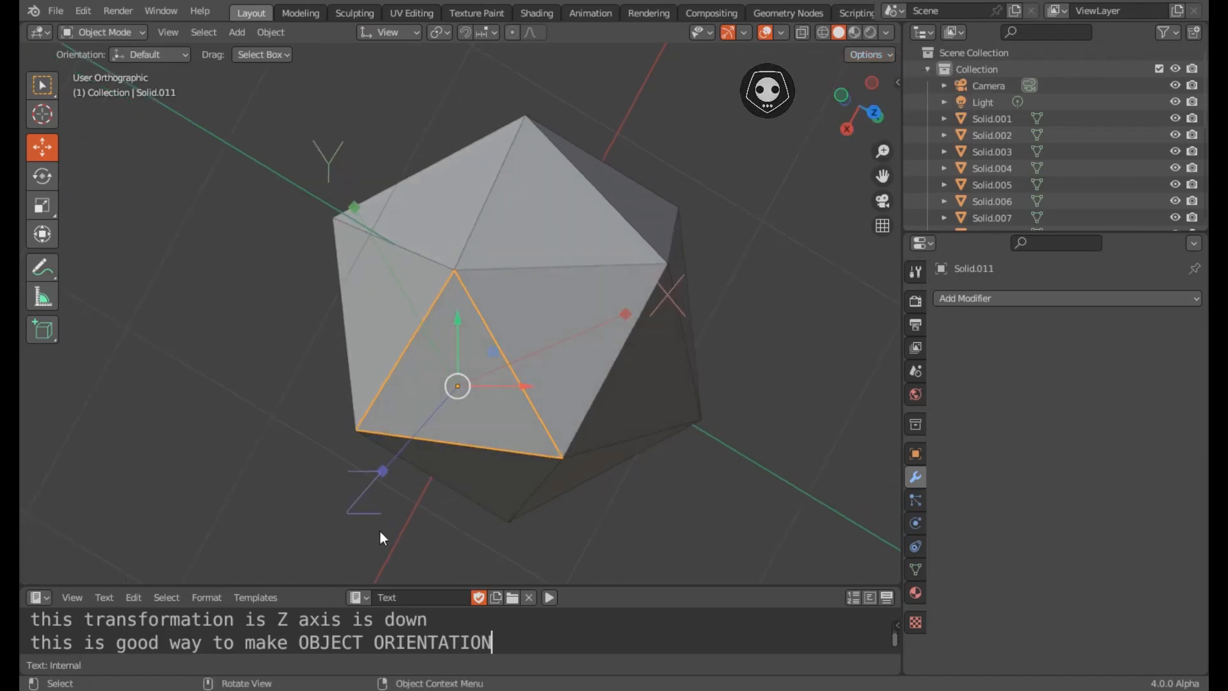